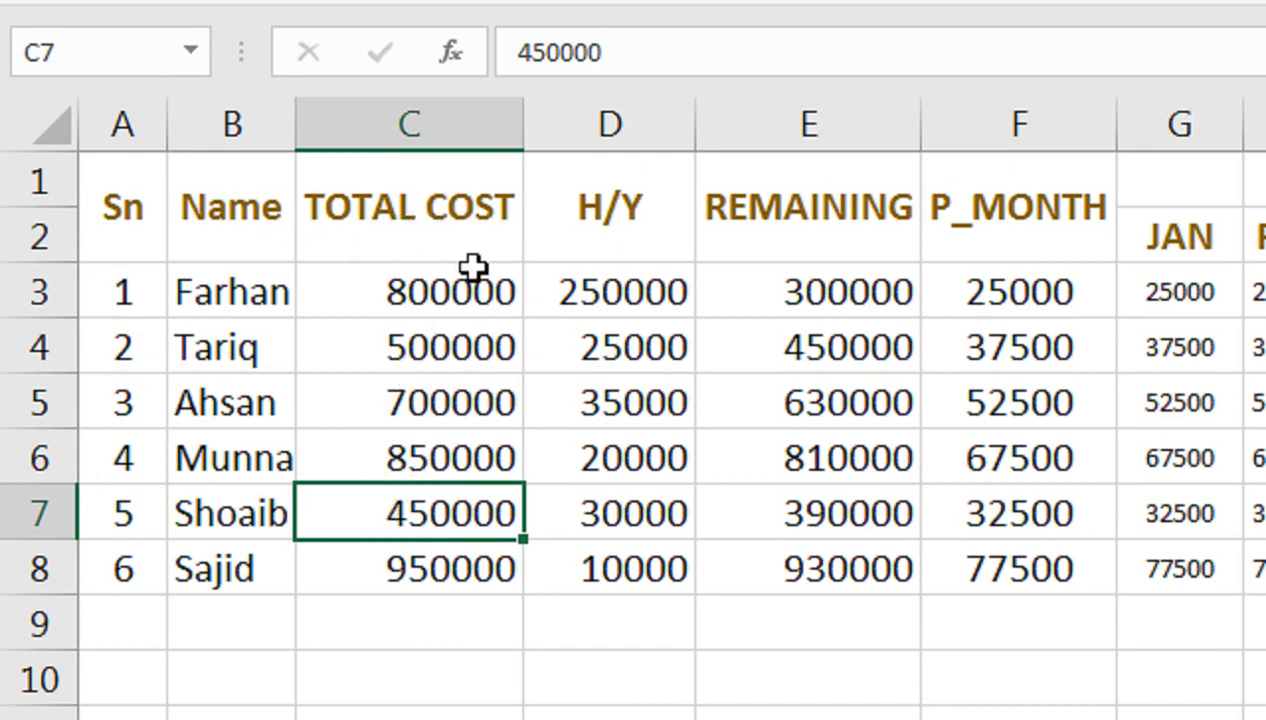
# Examine the total cost entries, the H/Y half-yearly values and the remaining column of the instalment table.
pyautogui.click(444, 294)
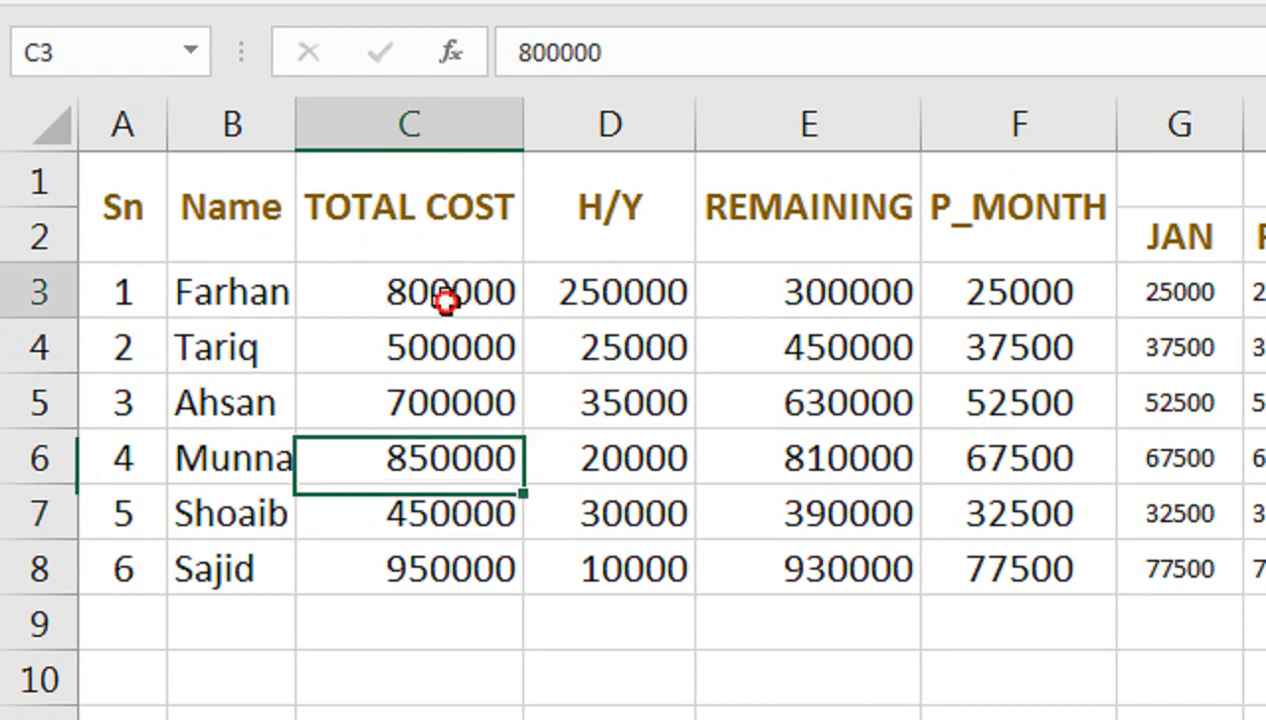
pyautogui.click(446, 347)
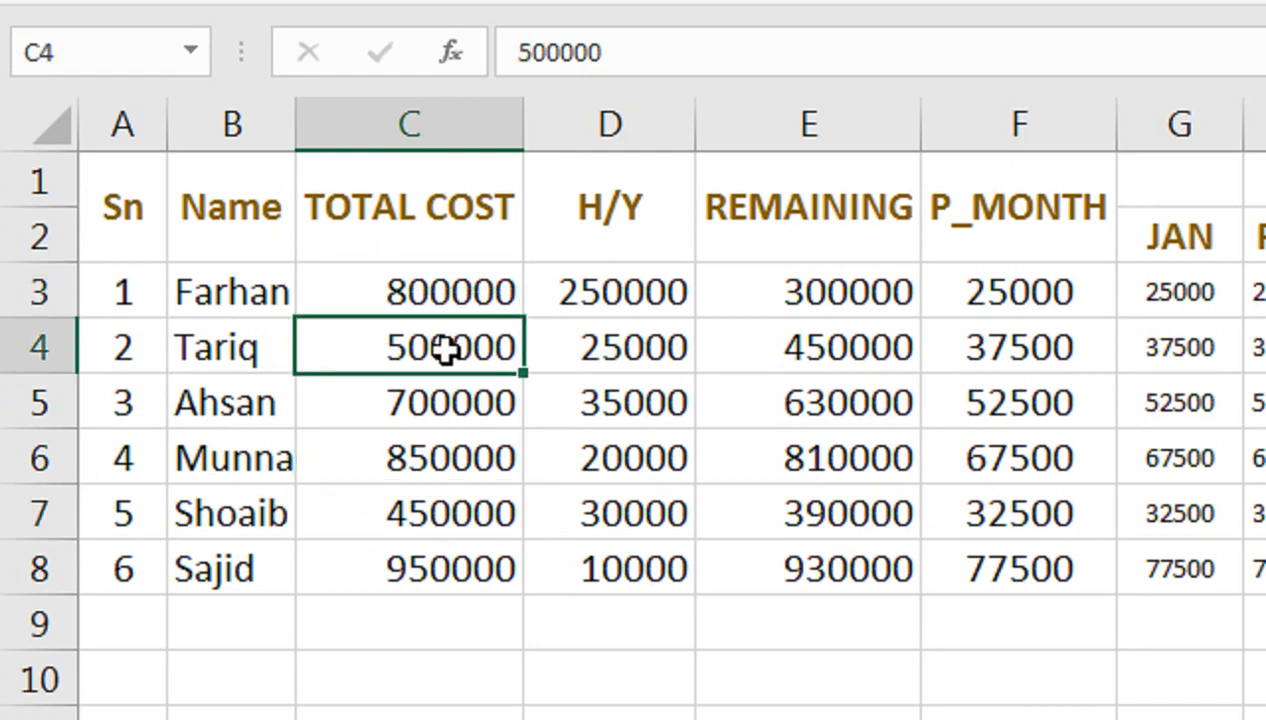
pyautogui.click(444, 414)
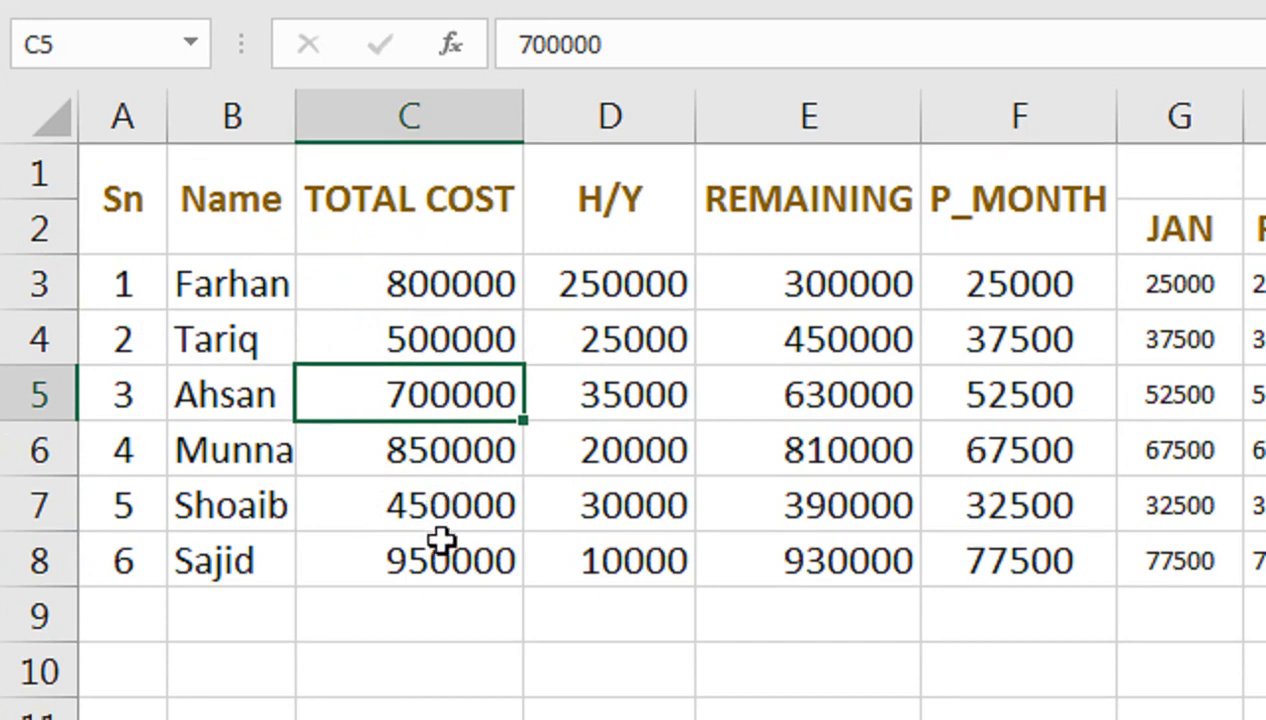
pyautogui.click(630, 235)
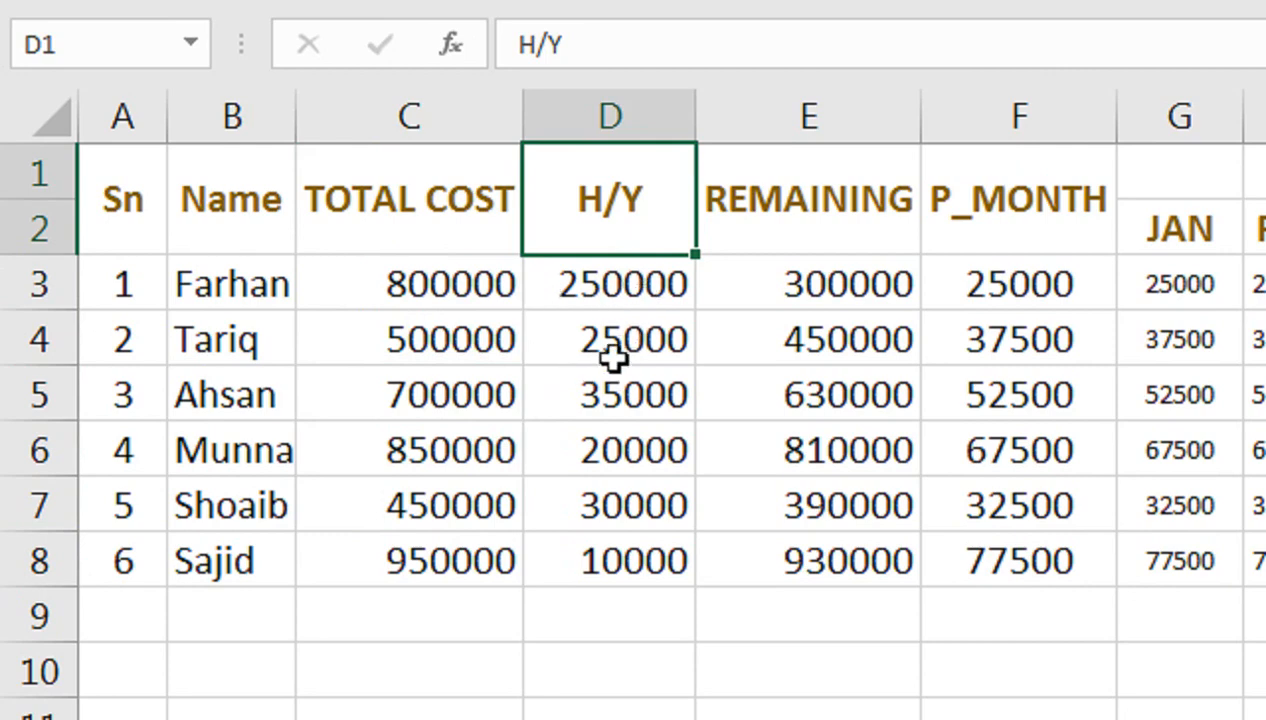
pyautogui.click(664, 338)
pyautogui.click(664, 285)
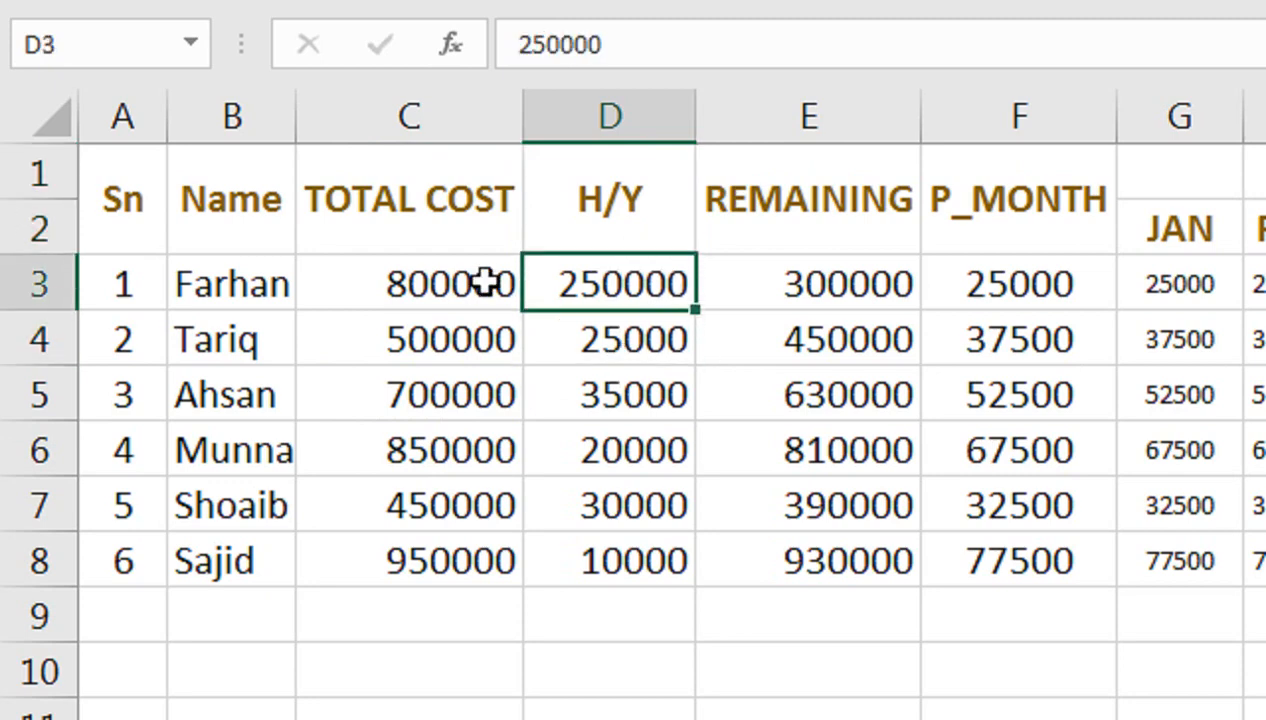
pyautogui.click(803, 205)
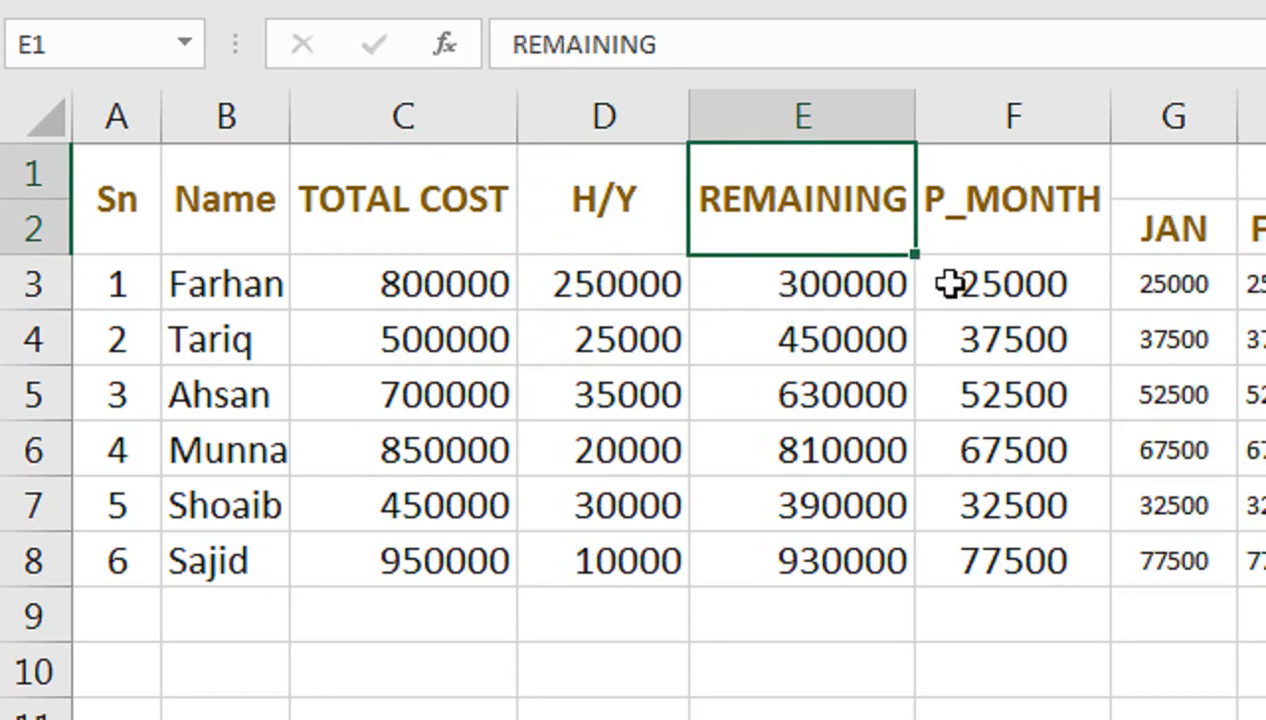
# Set the total cost in the first data row (C3) to 1000000.
pyautogui.click(428, 284)
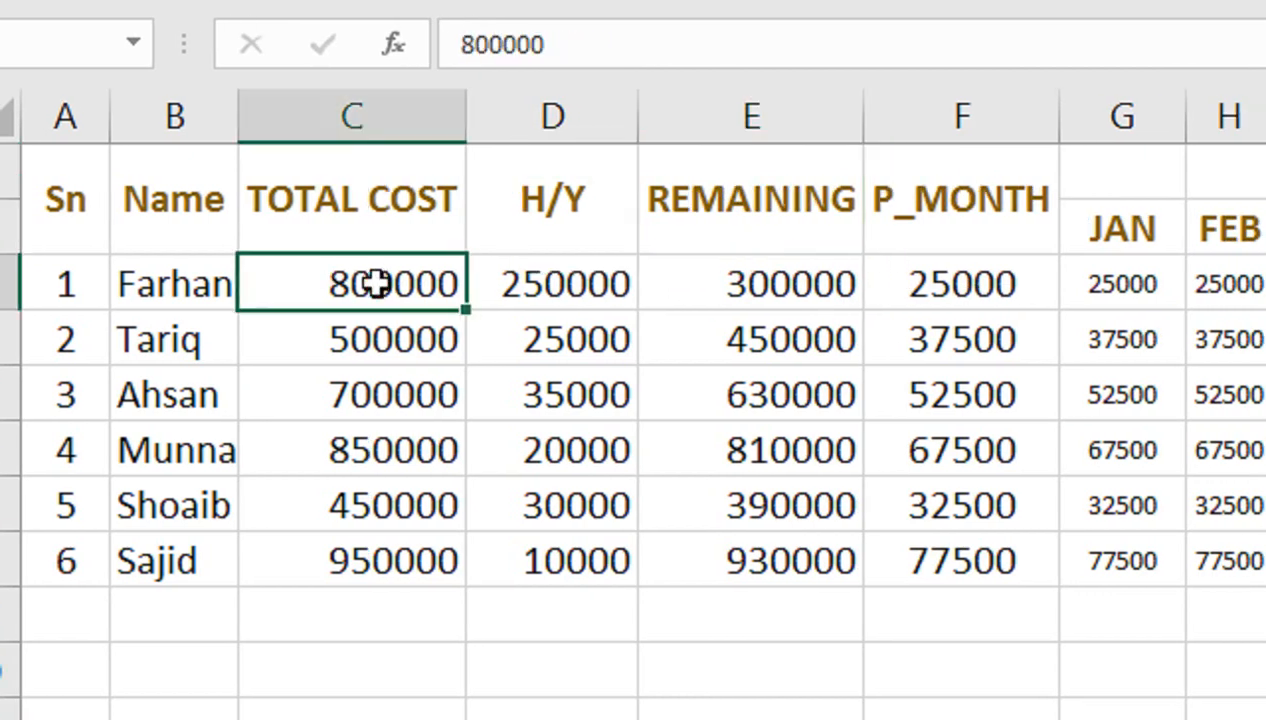
pyautogui.write('100000')
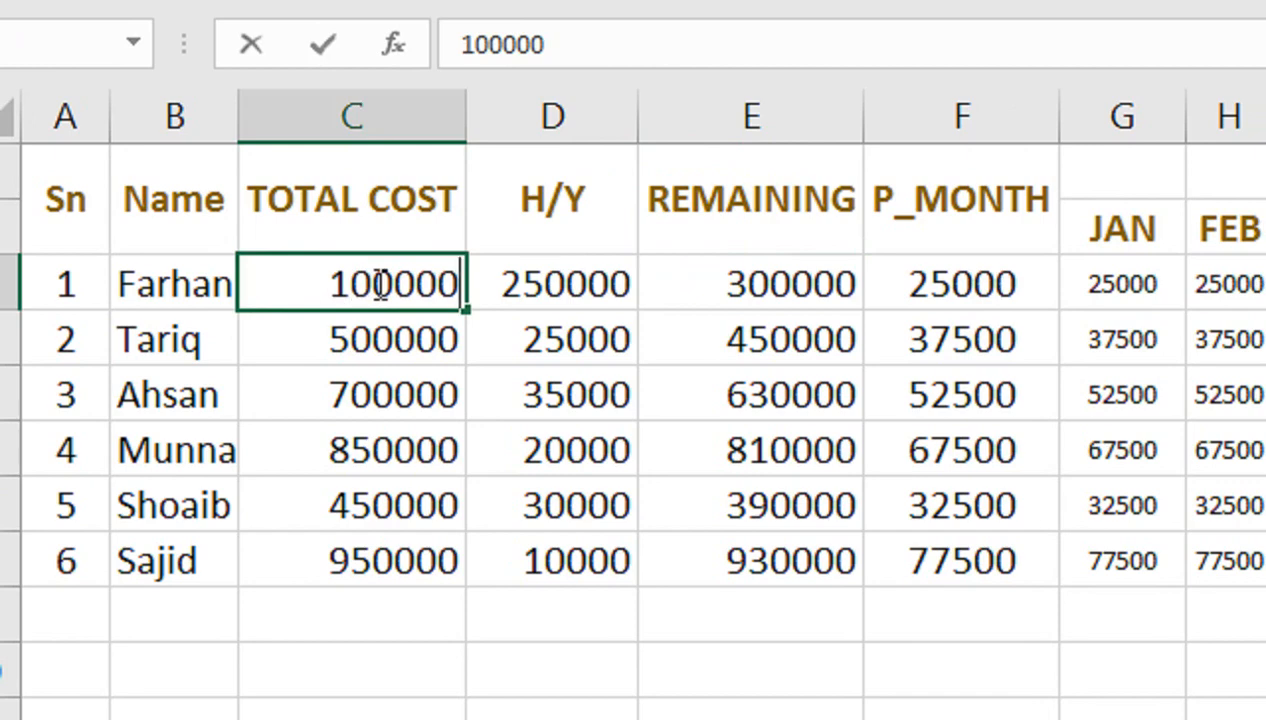
pyautogui.write('0')
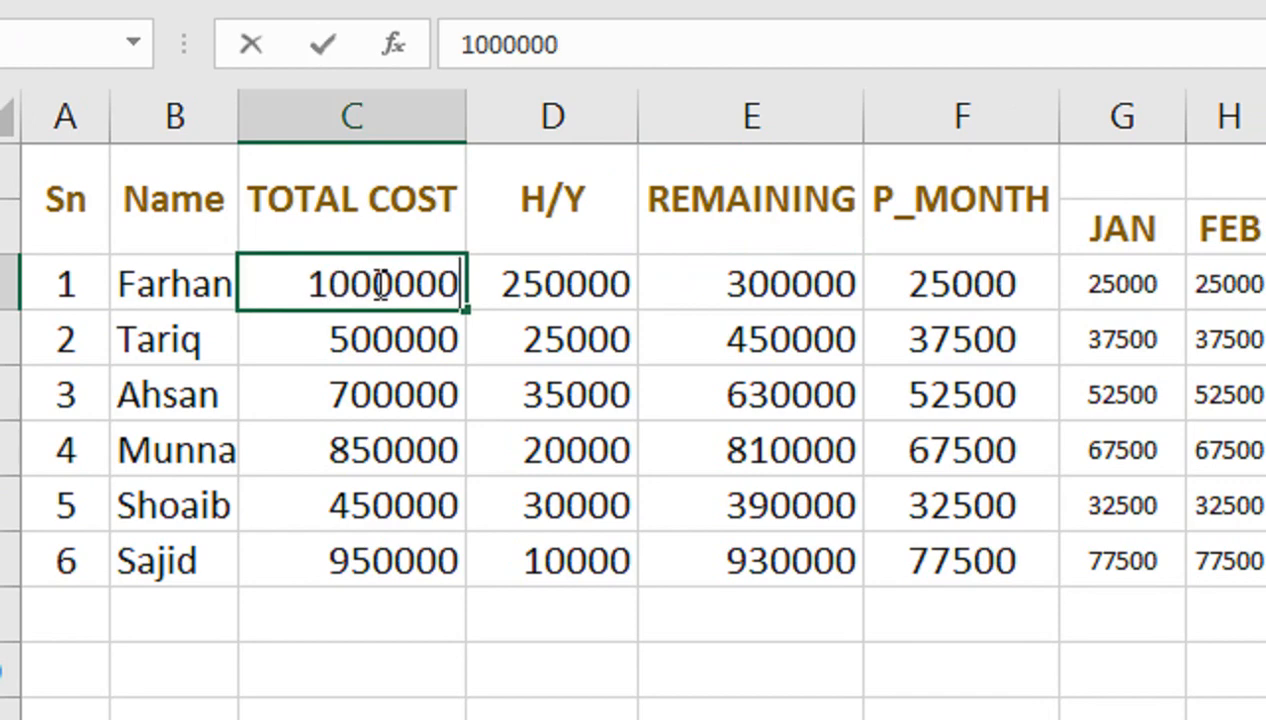
pyautogui.press('Return')
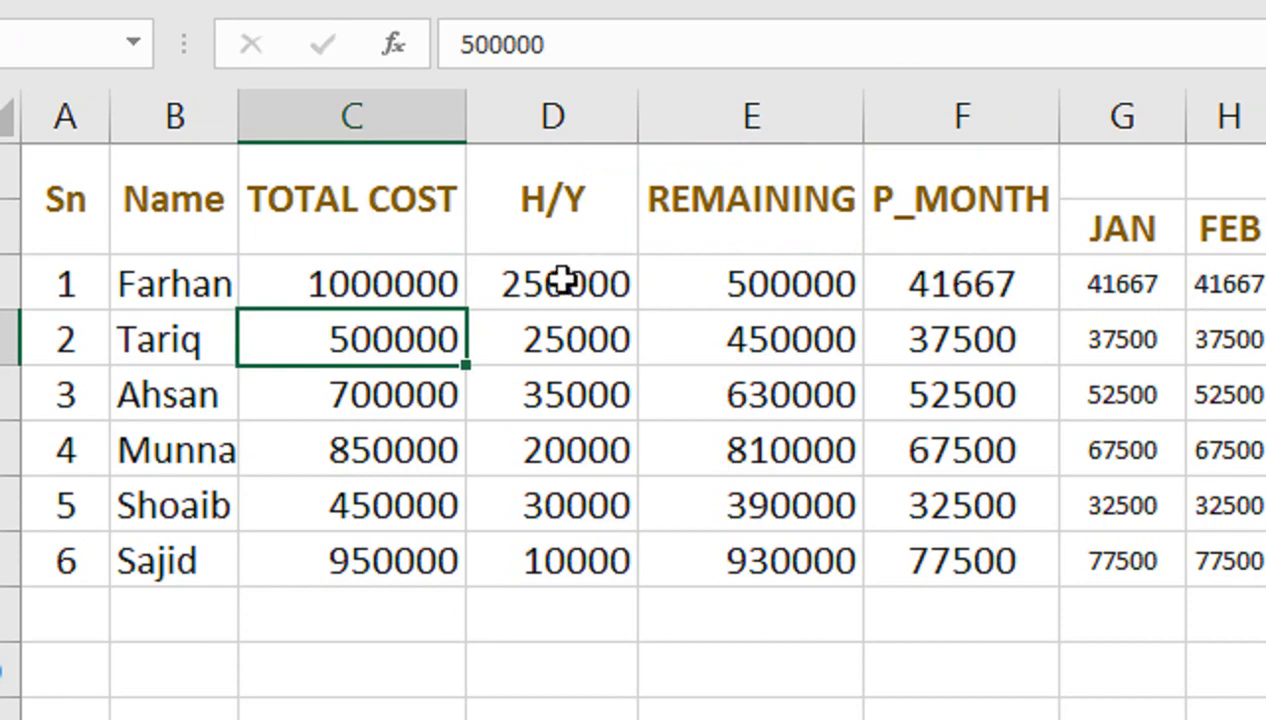
# Set the H/Y value in the first data row (D3) to 300000.
pyautogui.click(492, 272)
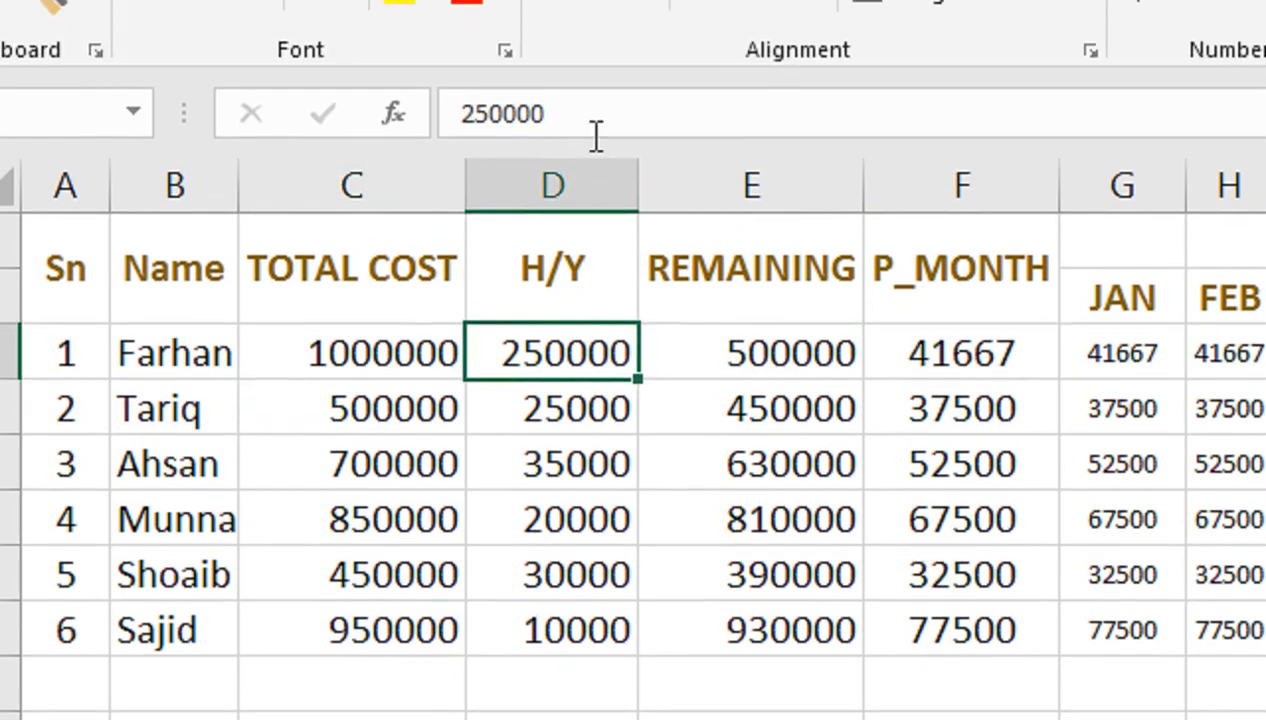
pyautogui.write('30000')
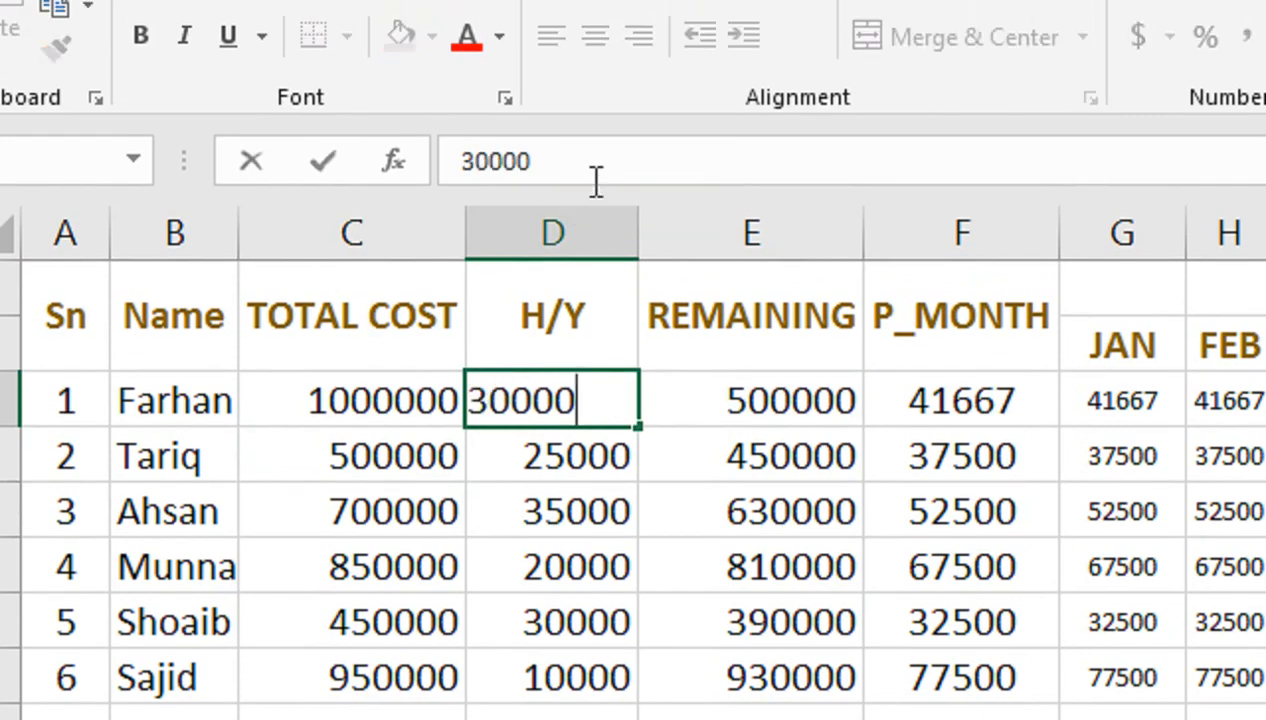
pyautogui.write('0')
pyautogui.press('Return')
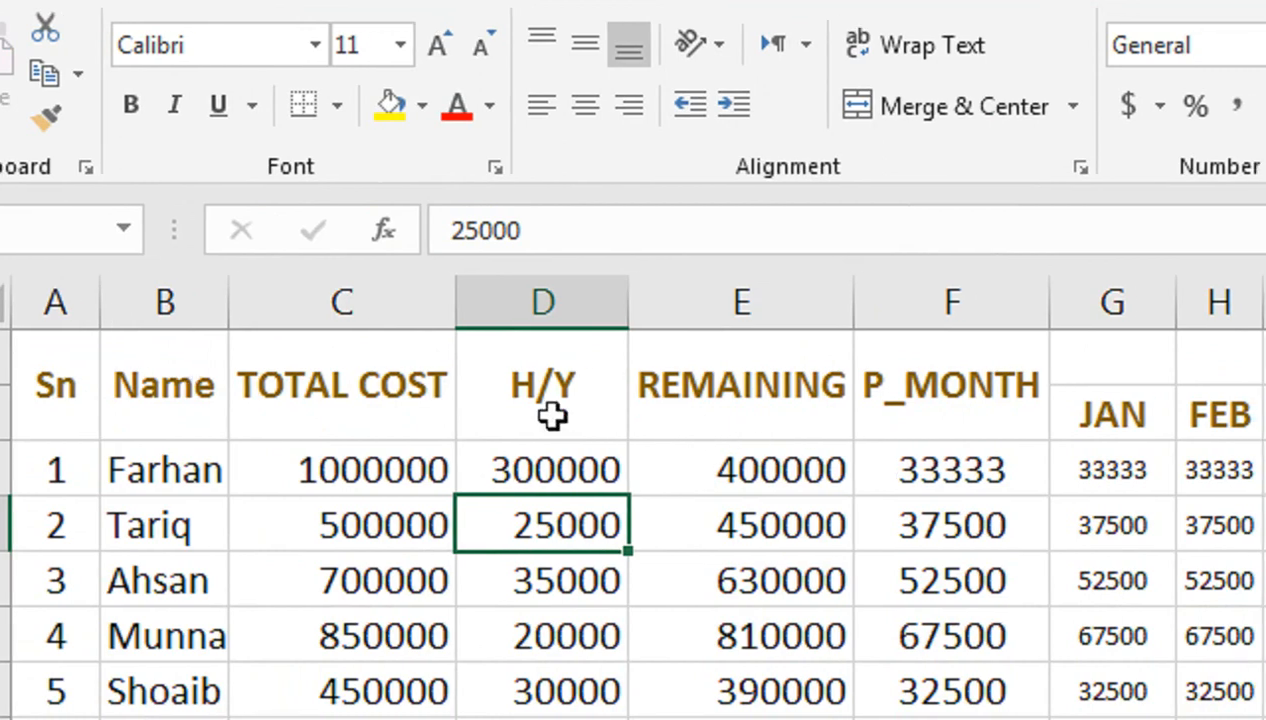
# Undo the H/Y and total cost changes in the first data row.
pyautogui.hotkey('ctrl', 'z')
pyautogui.hotkey('ctrl', 'z')
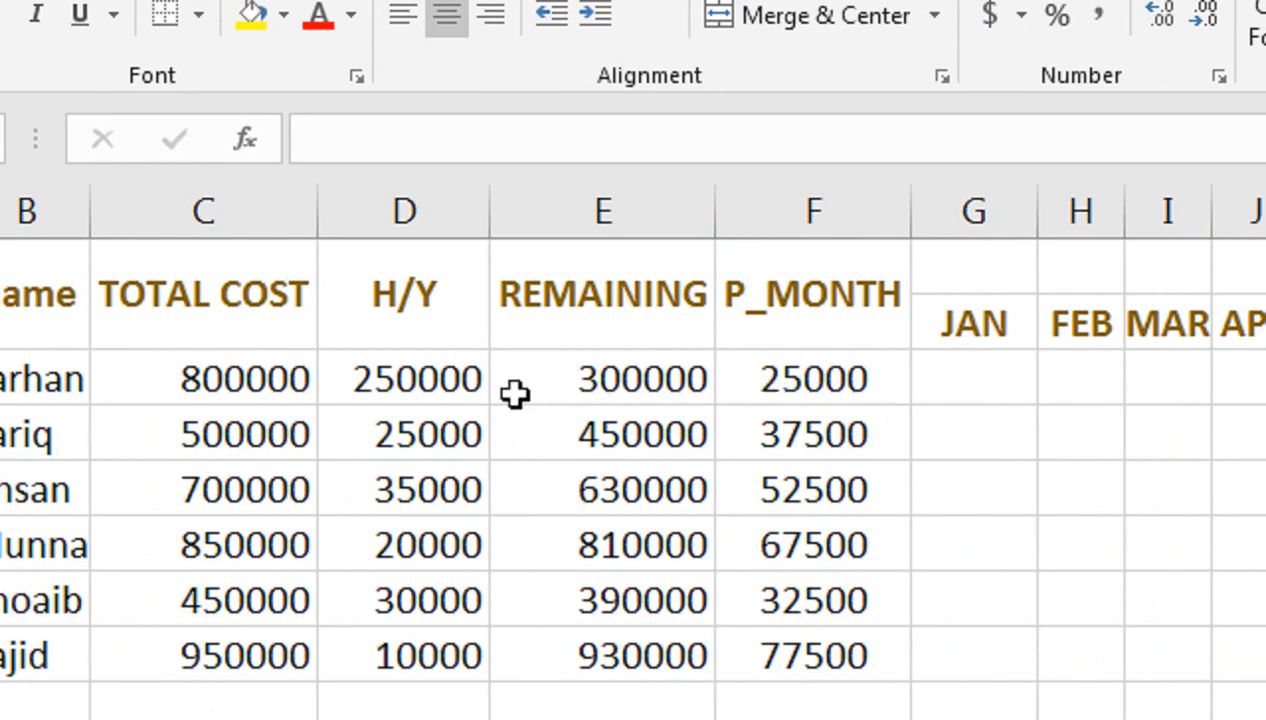
# Try clearing the H/Y value in the first data row, and undo the deletion.
pyautogui.click(482, 385)
pyautogui.press('Delete')
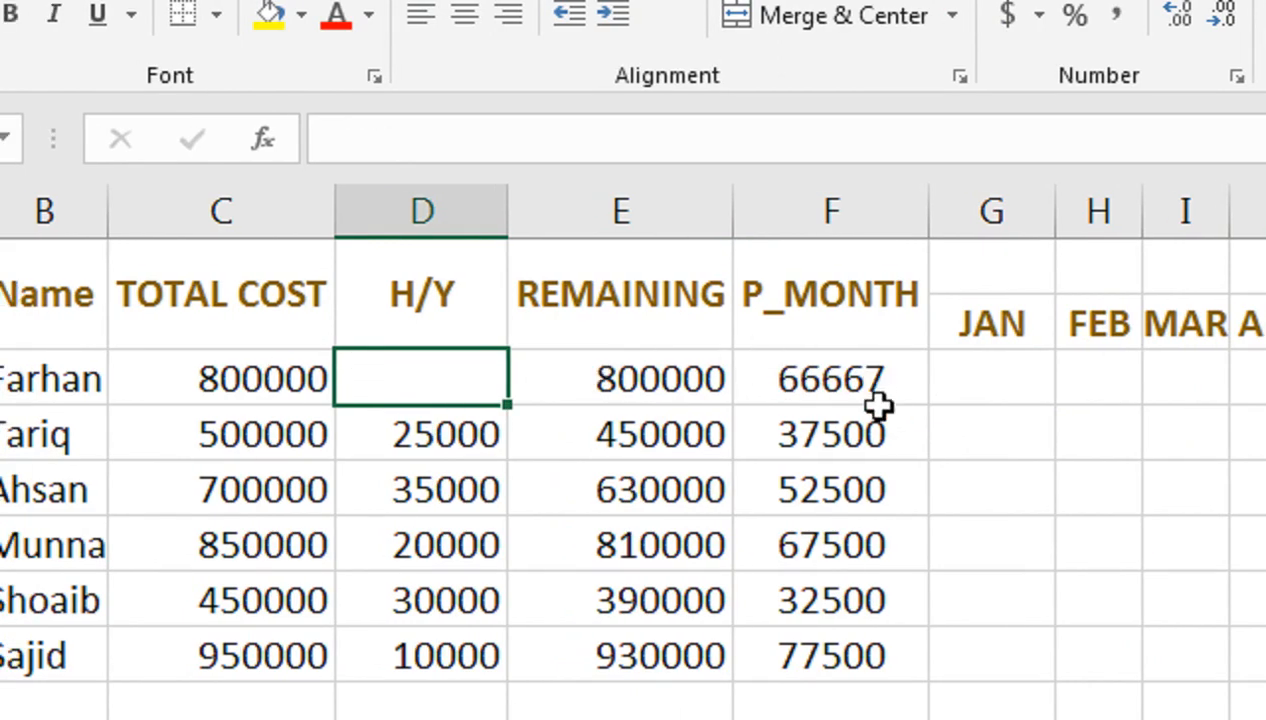
pyautogui.hotkey('ctrl', 'z')
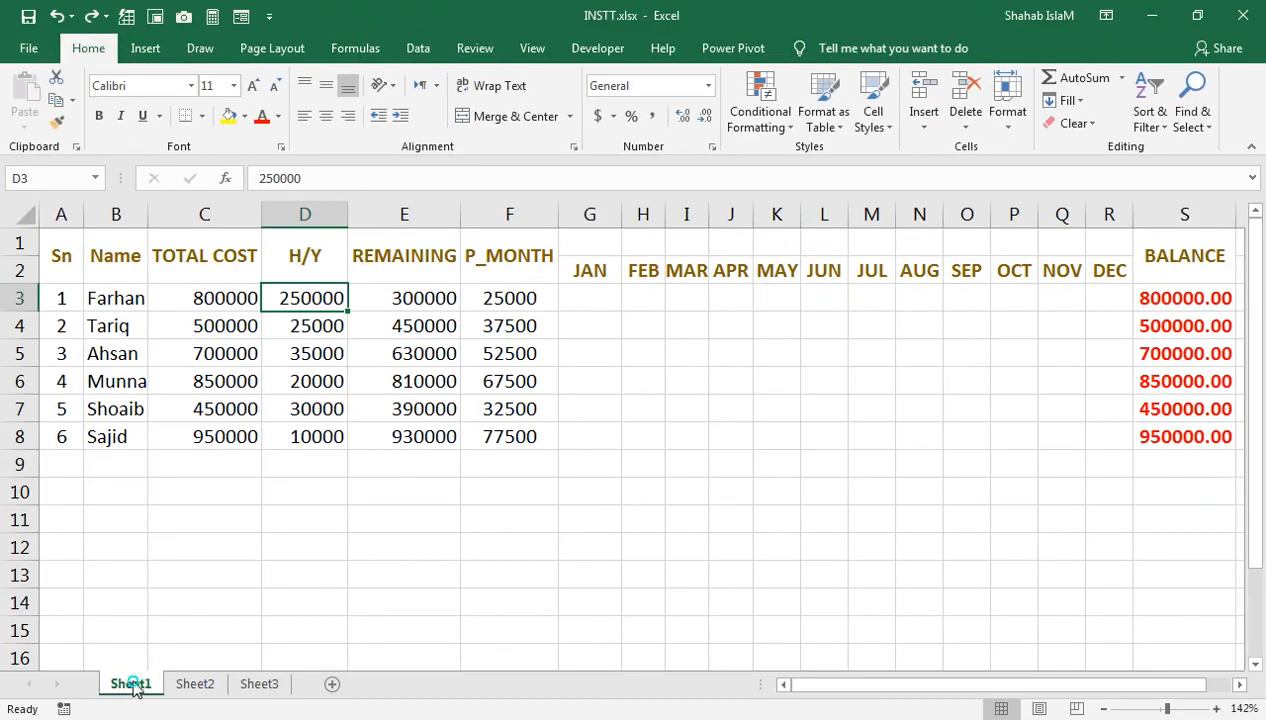
# Create a copy of Sheet1 in INSTT.xlsx, placed before Sheet1.
pyautogui.rightClick(135, 688)
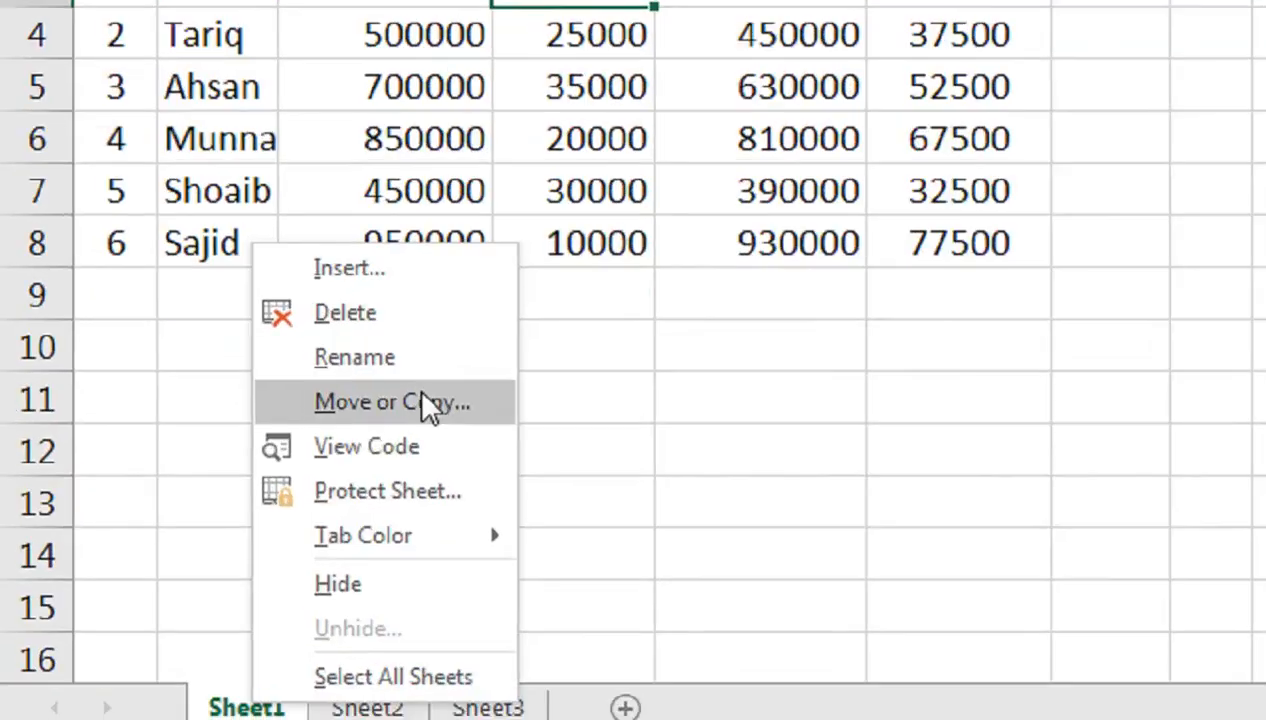
pyautogui.click(190, 516)
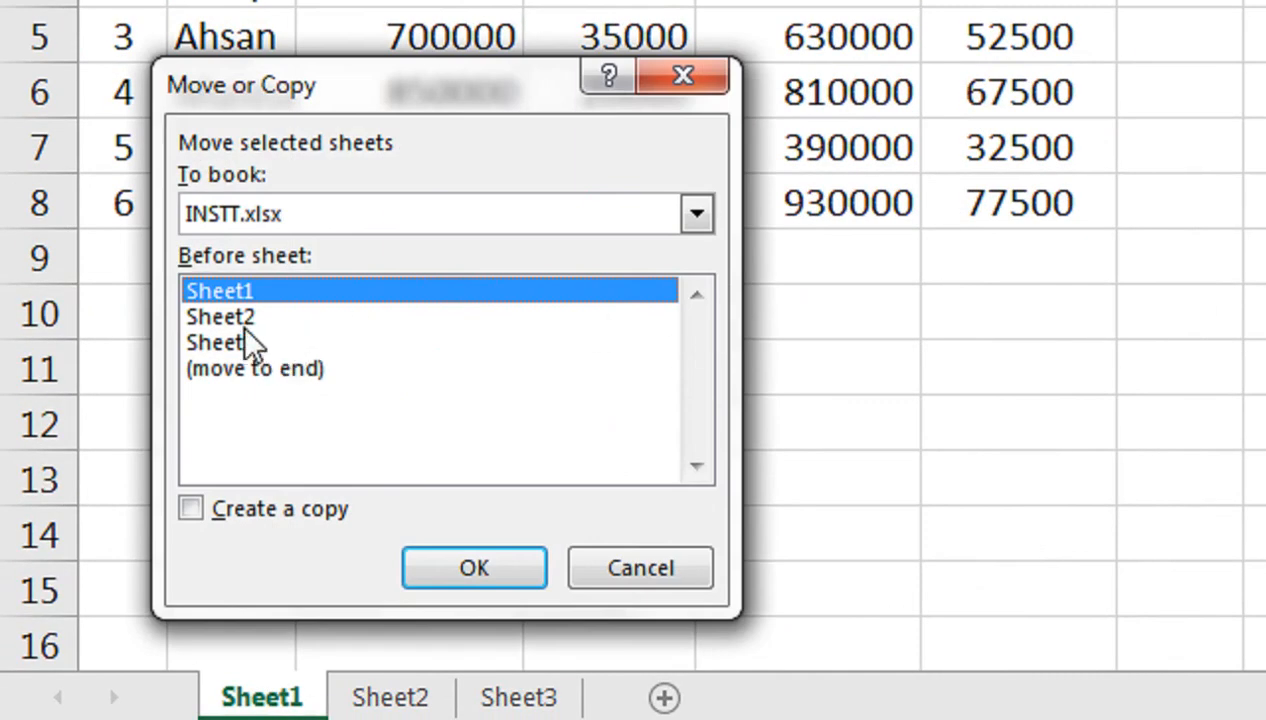
pyautogui.click(275, 505)
pyautogui.click(428, 565)
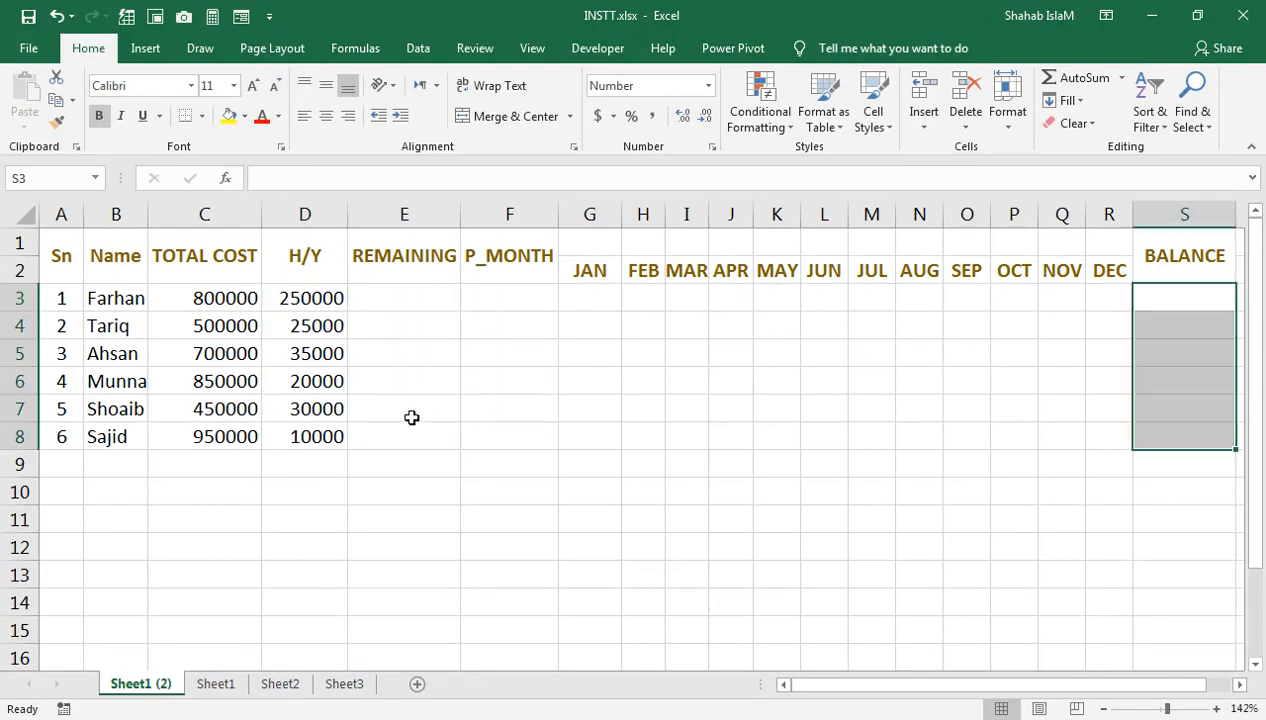
# Review the total cost and H/Y values and the empty remaining, per-month, monthly and balance cells on the copied sheet.
pyautogui.click(276, 300)
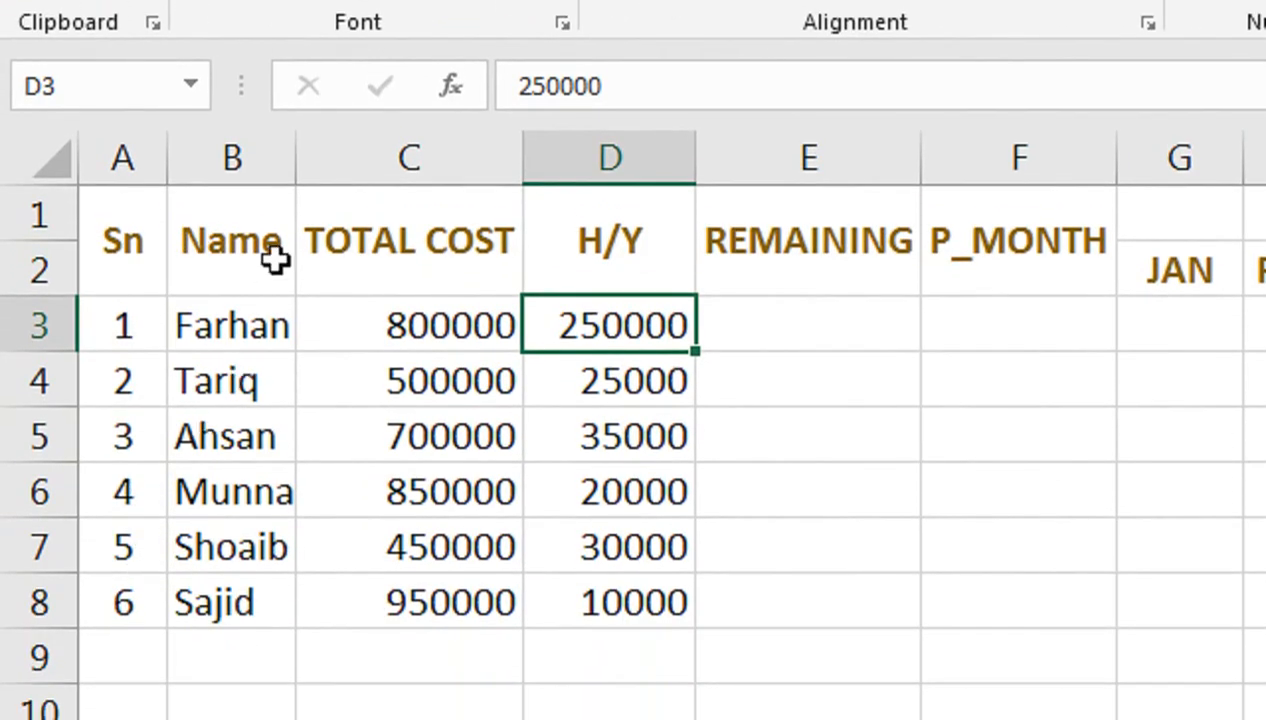
pyautogui.click(405, 440)
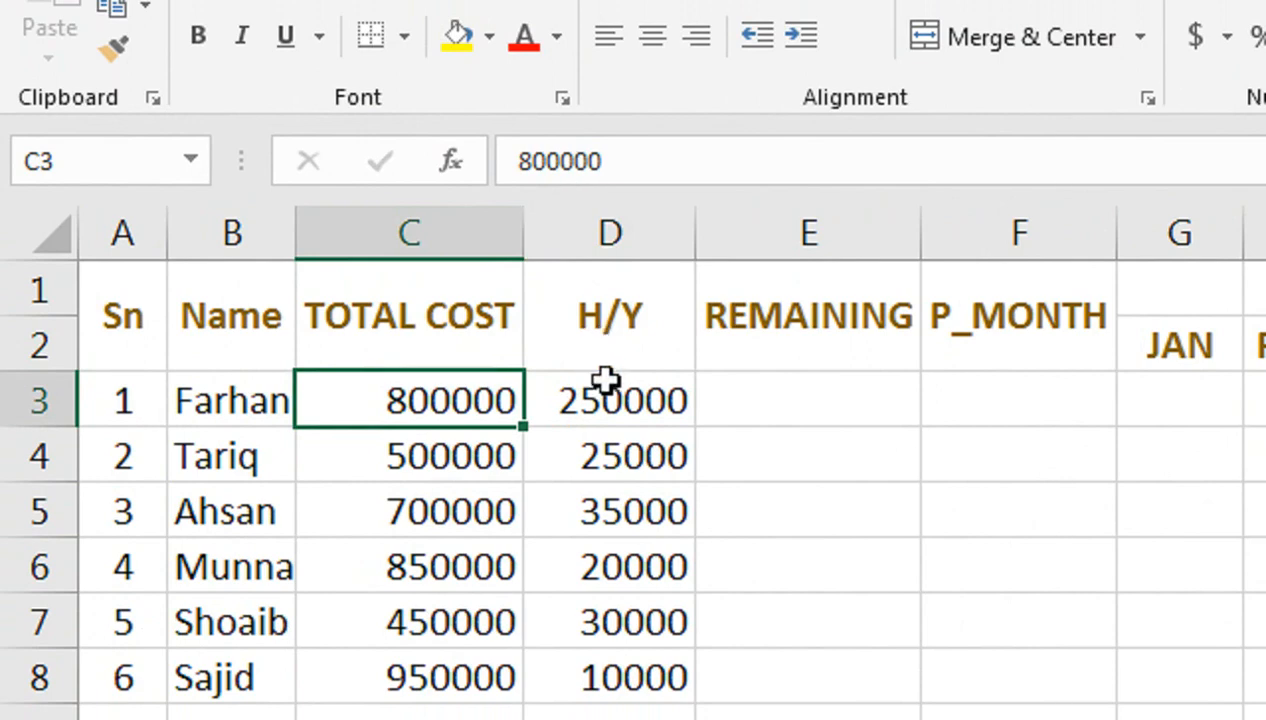
pyautogui.click(648, 343)
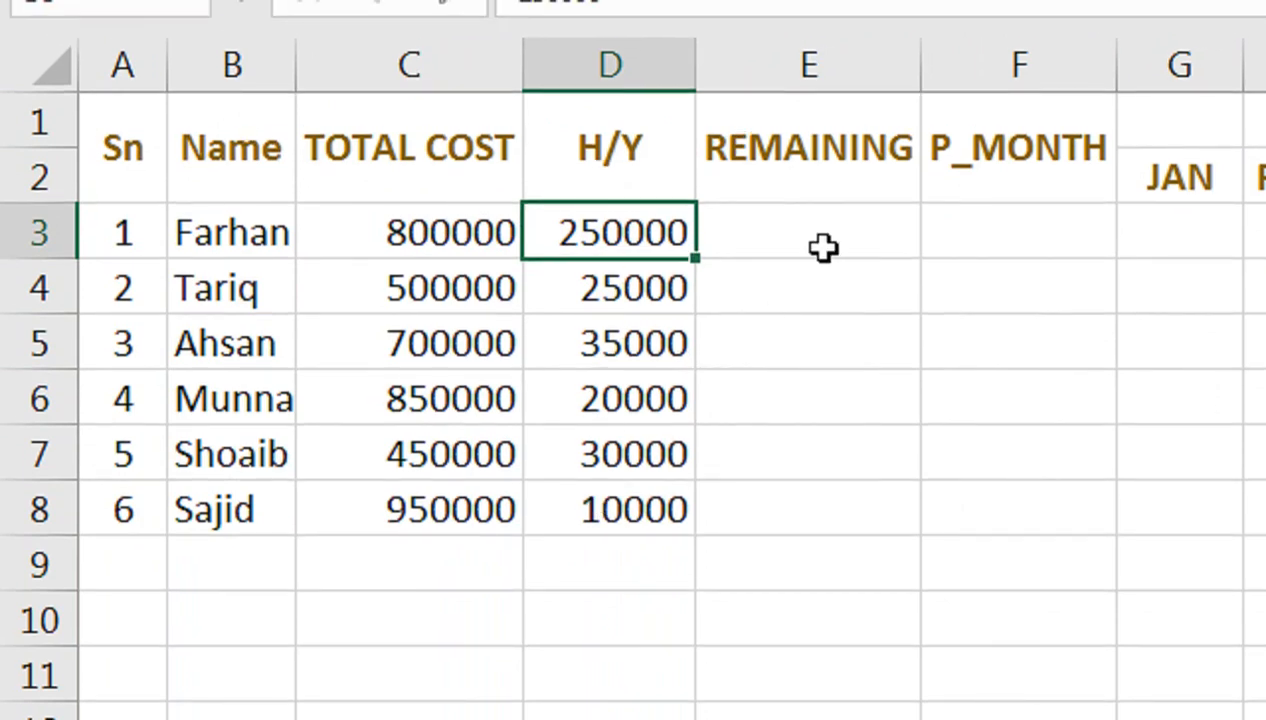
pyautogui.click(822, 248)
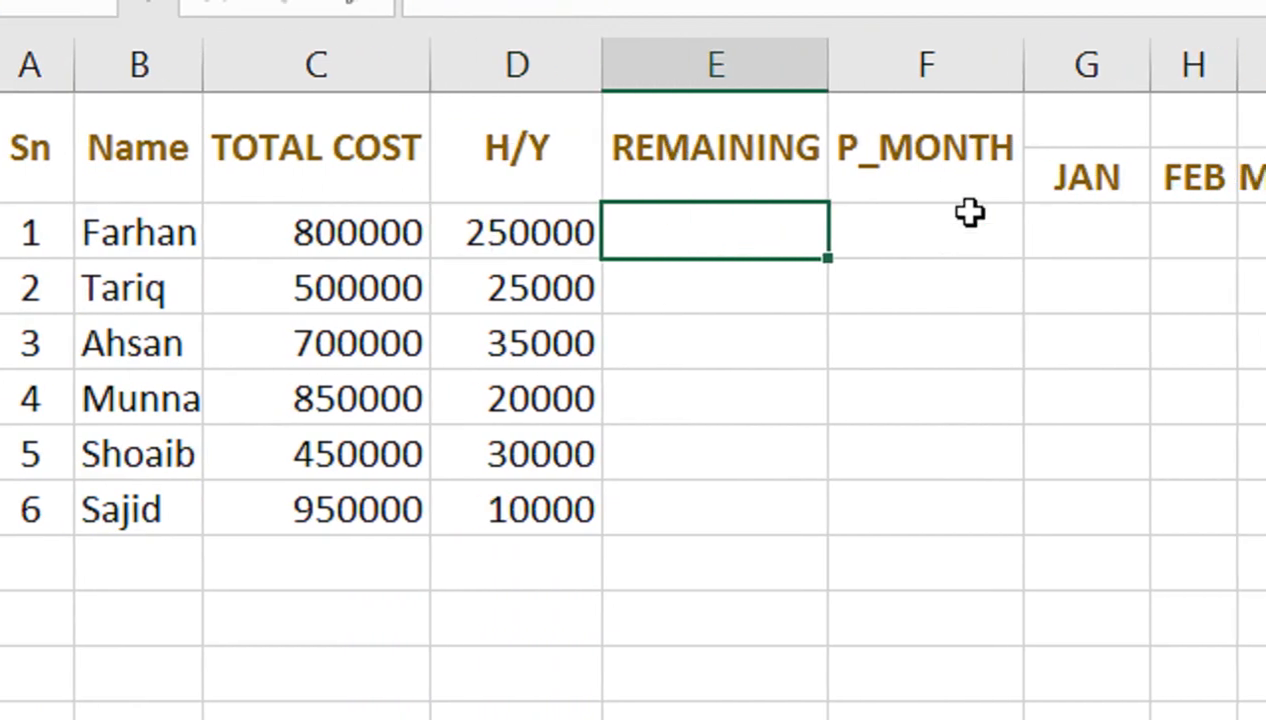
pyautogui.click(1065, 214)
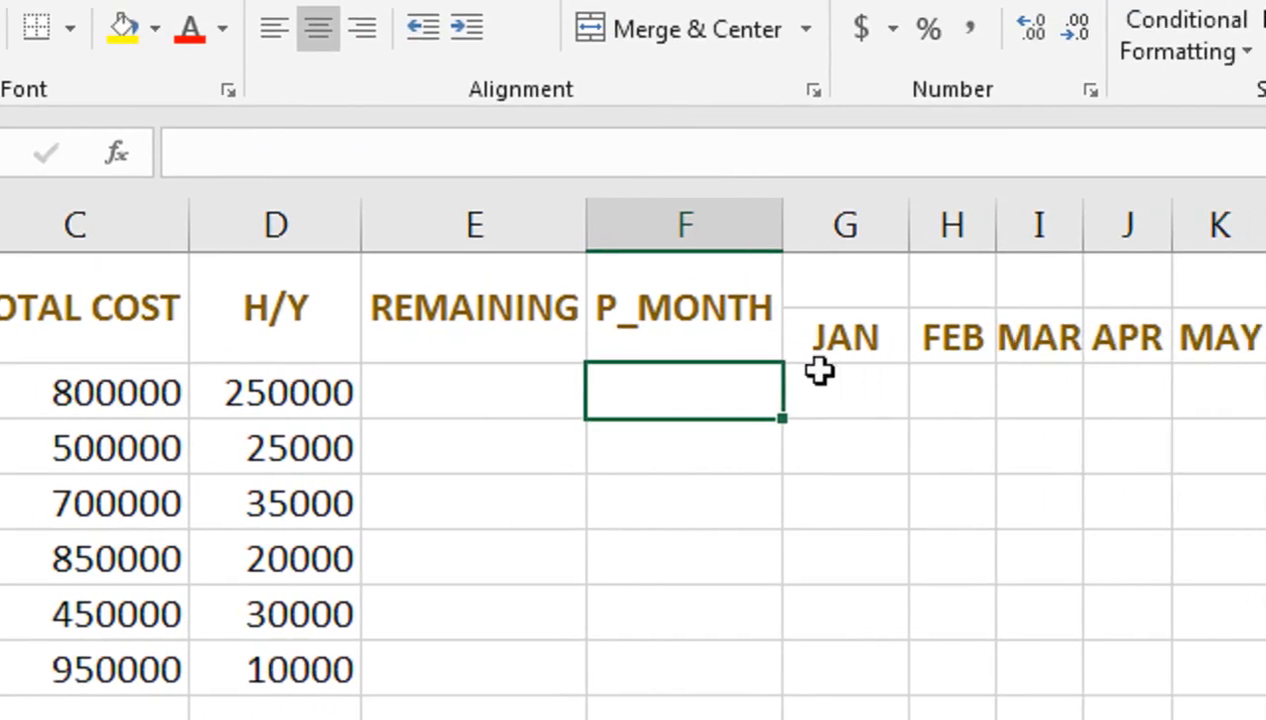
pyautogui.moveTo(1015, 370); pyautogui.dragTo(1265, 597)
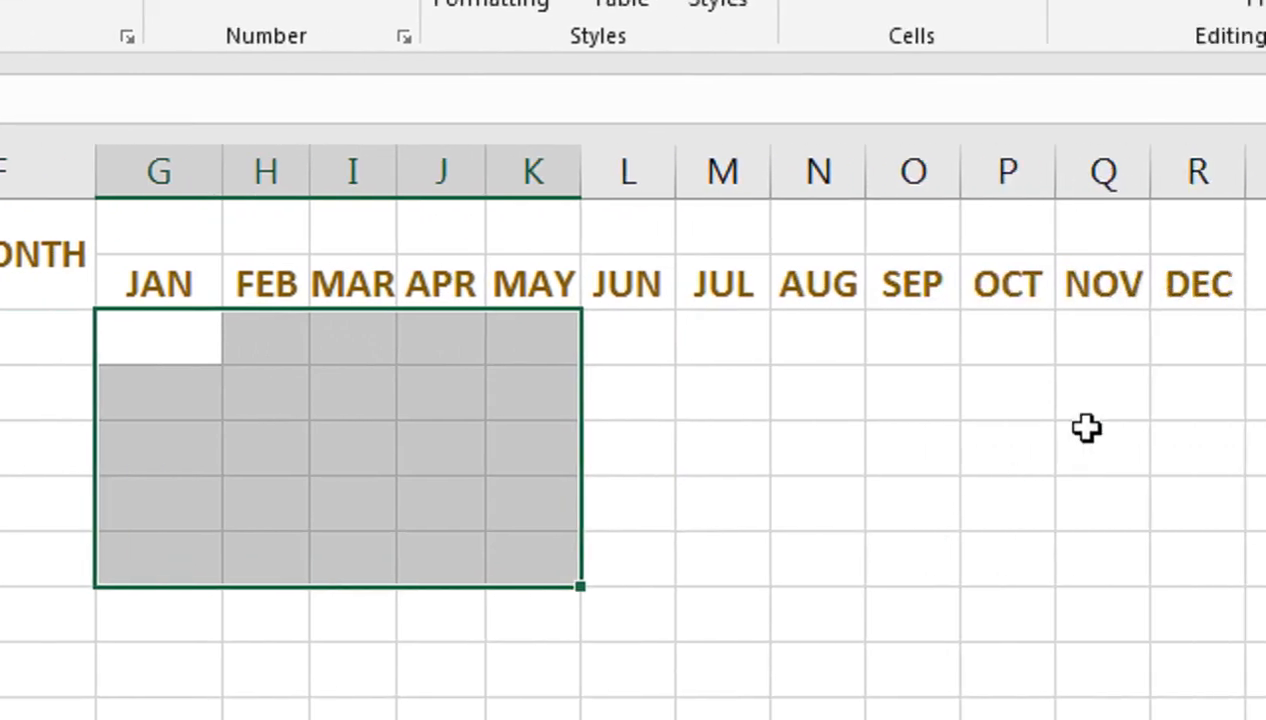
pyautogui.click(1051, 345)
# Apply all borders to the data rows A3:S8 on the copied sheet.
pyautogui.moveTo(1069, 347); pyautogui.dragTo(0, 621)
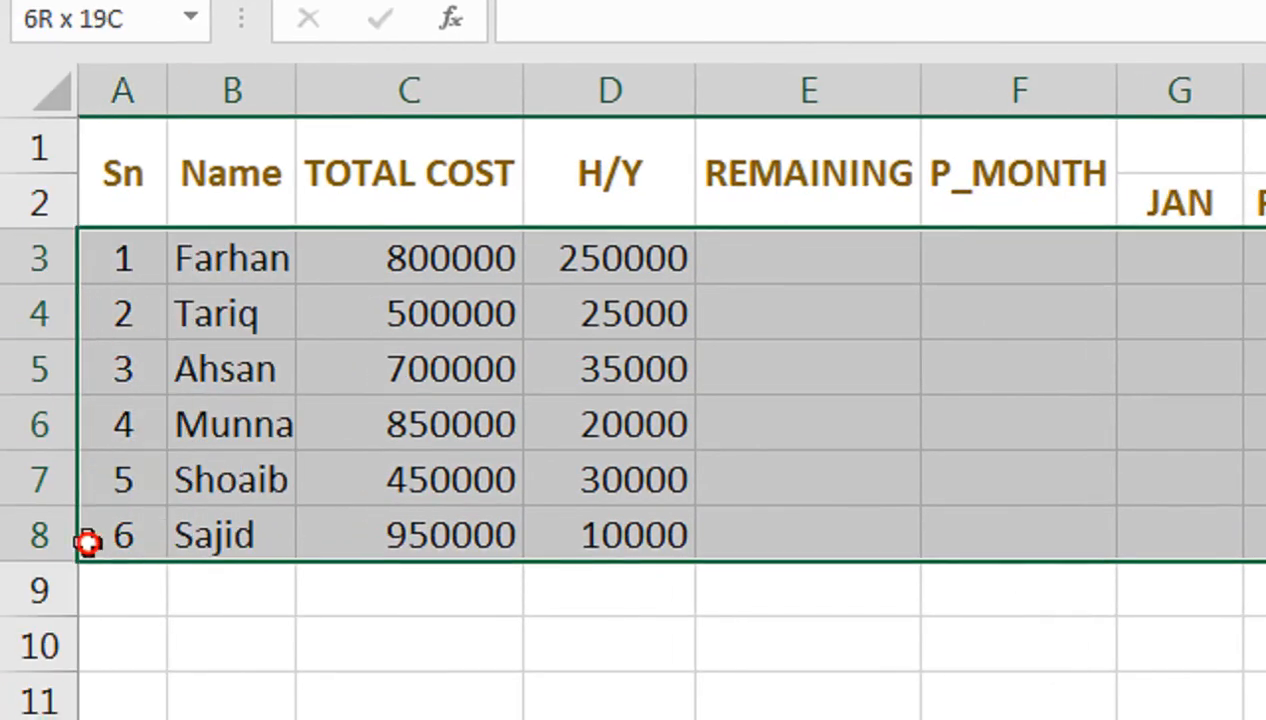
pyautogui.moveTo(88, 541); pyautogui.dragTo(88, 541)
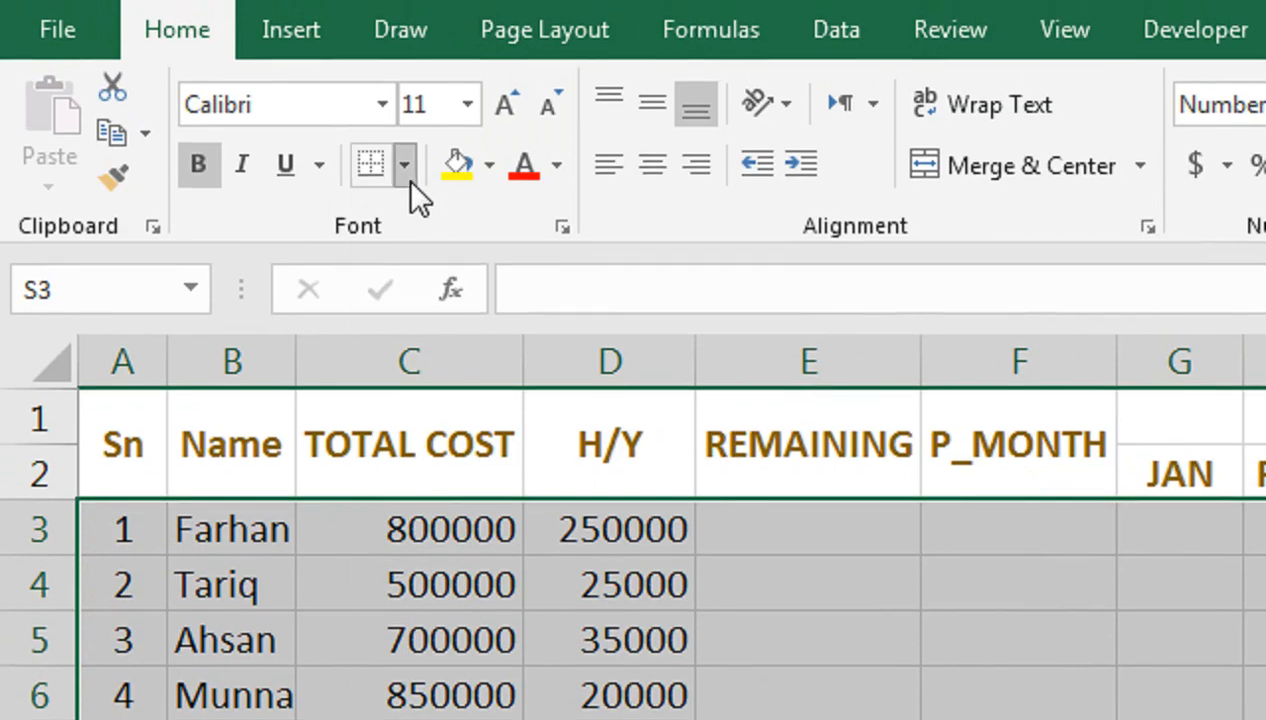
pyautogui.click(404, 165)
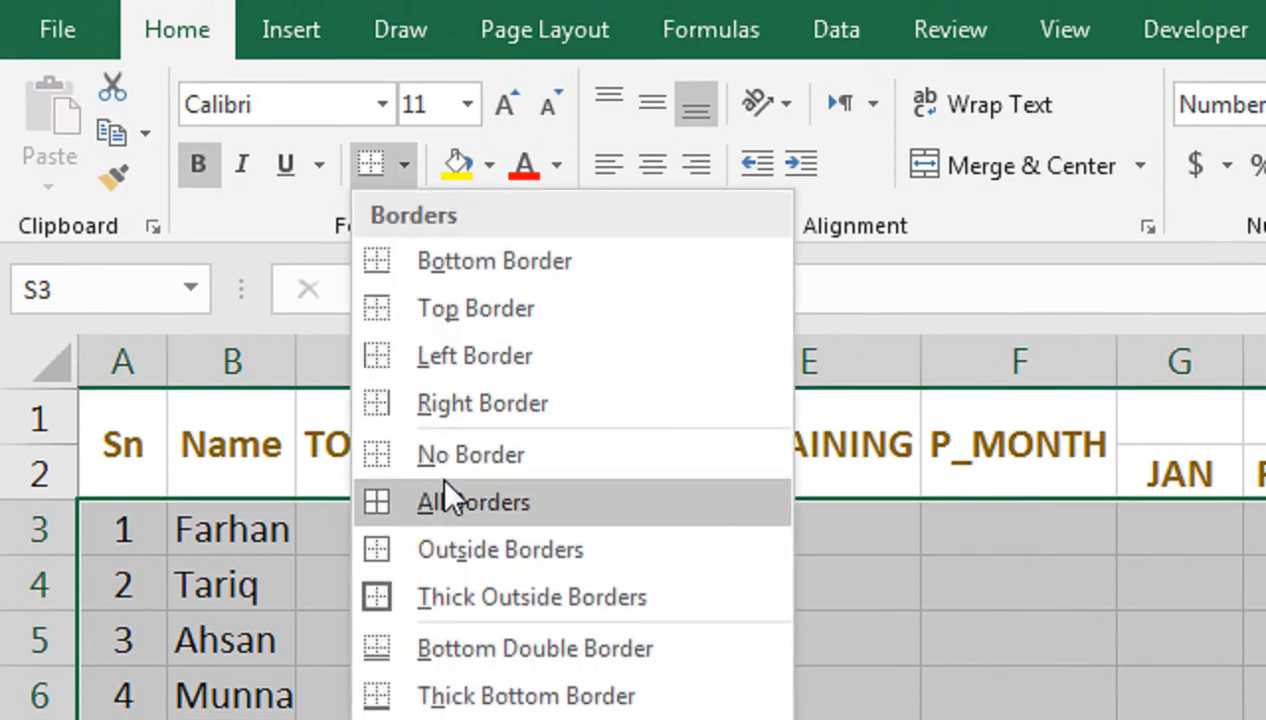
pyautogui.click(444, 495)
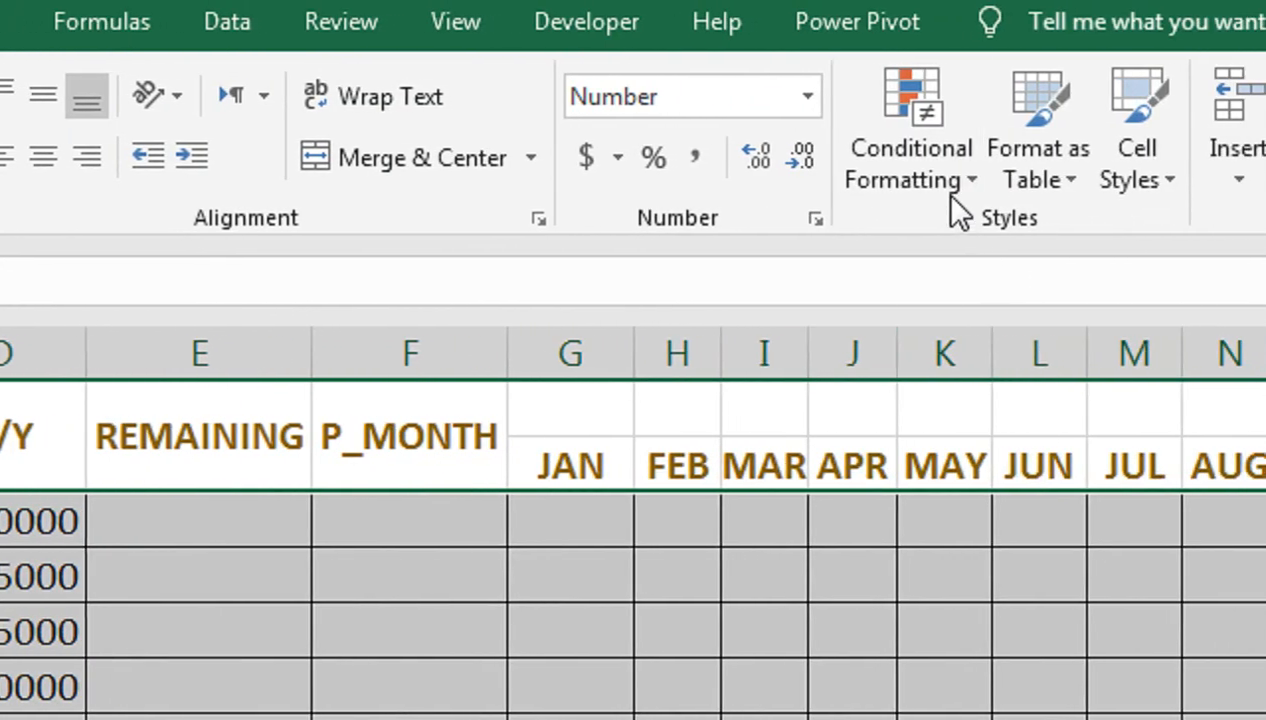
# Try formatting A3:S8 as a table with headers in a light blue gridded style, and undo it.
pyautogui.click(1076, 192)
pyautogui.click(1170, 179)
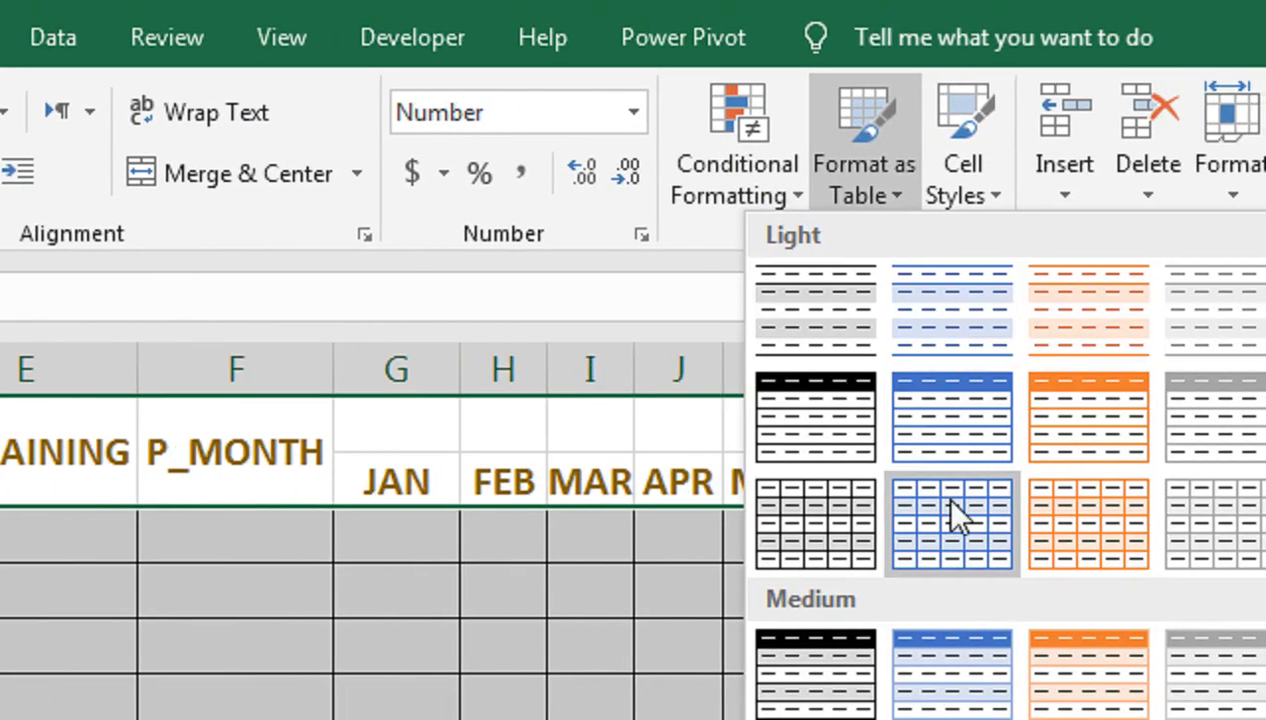
pyautogui.click(1025, 524)
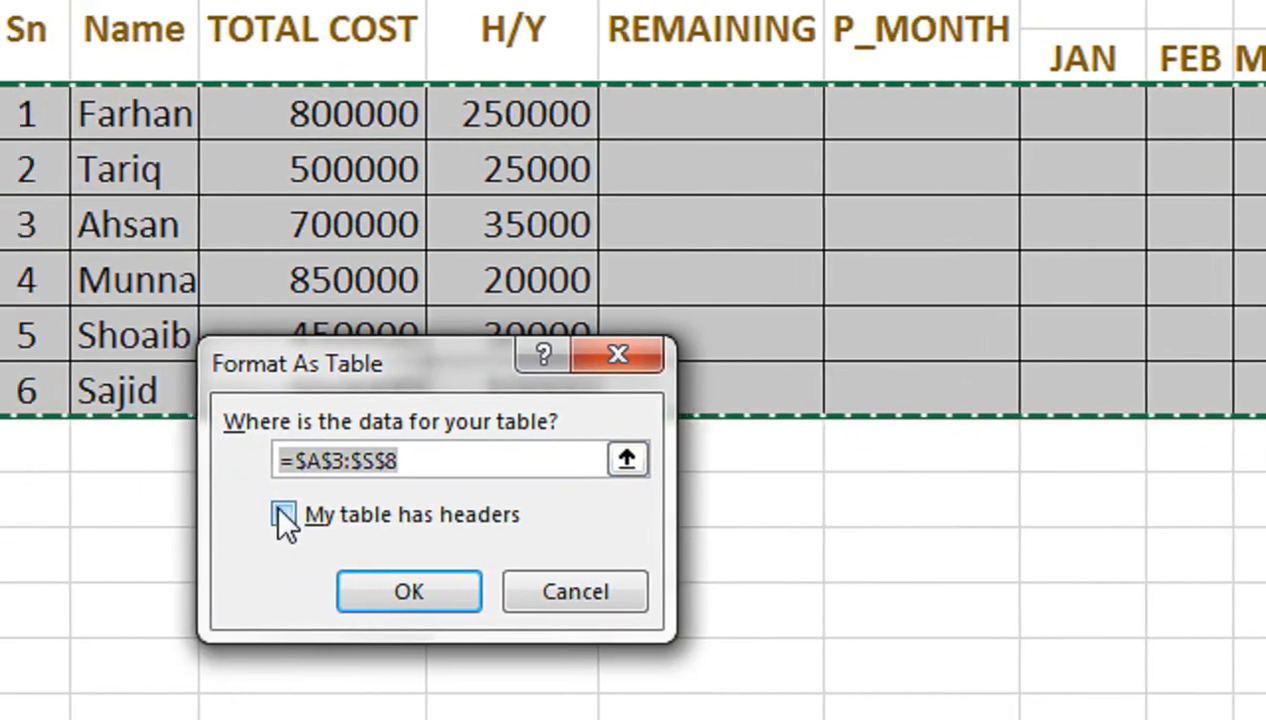
pyautogui.click(2, 676)
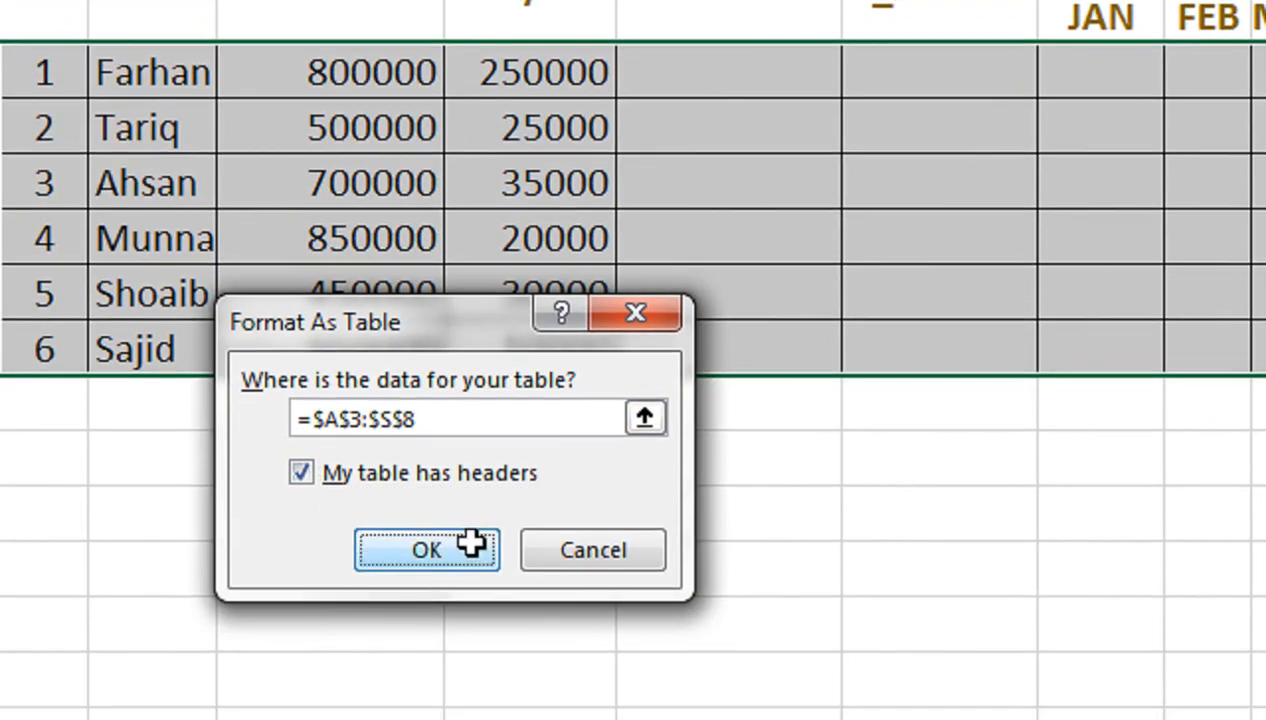
pyautogui.click(462, 568)
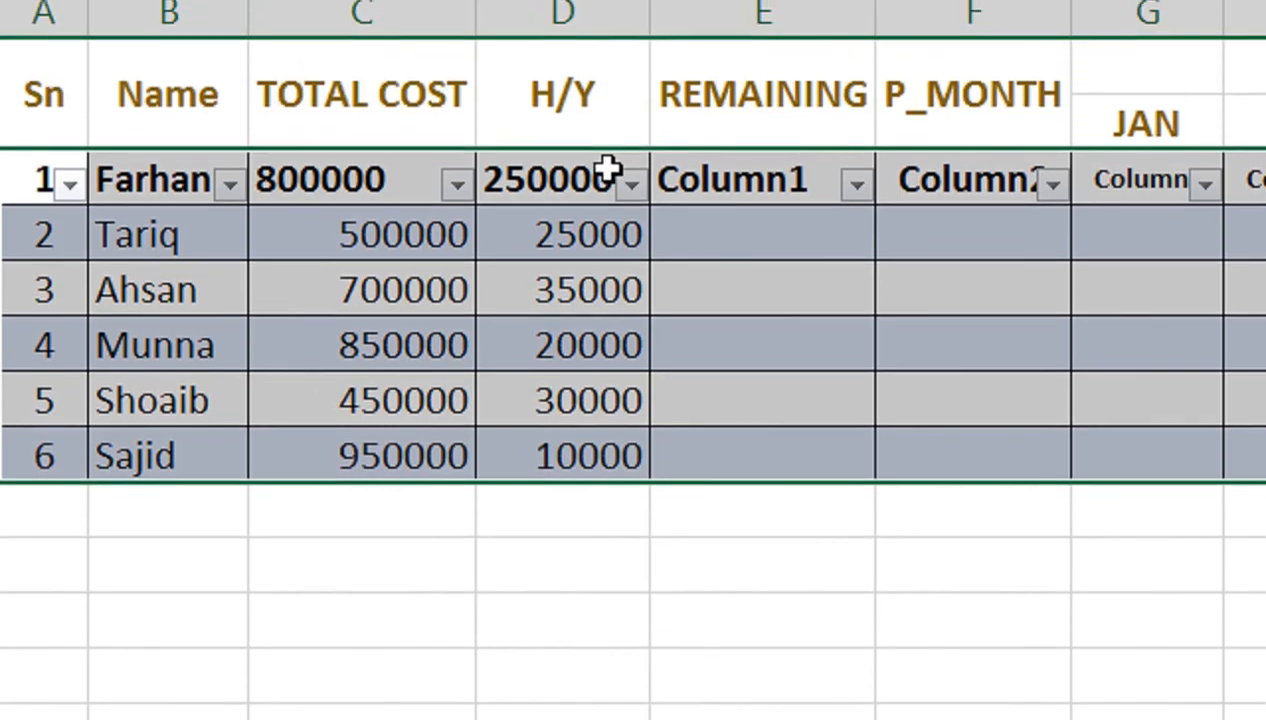
pyautogui.hotkey('ctrl', 'z')
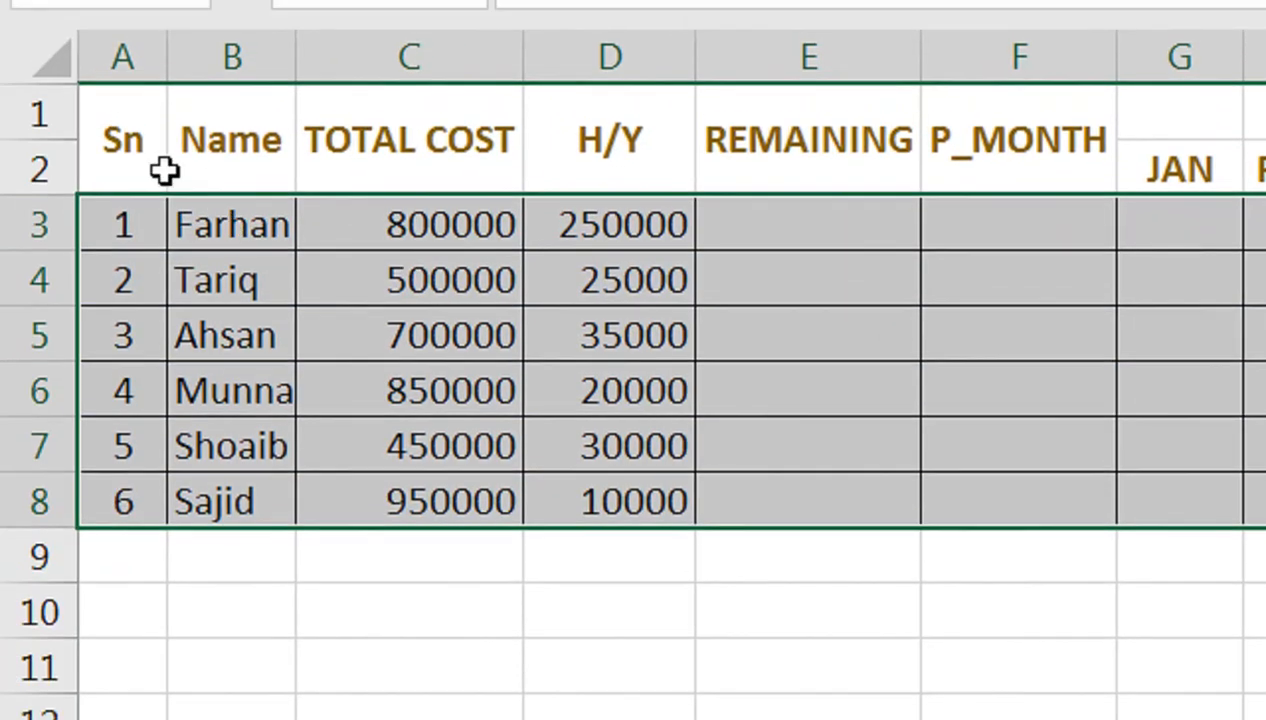
# Apply all borders to the whole table including its header rows, A1:S8, and increase the height of rows 3 to 8.
pyautogui.moveTo(163, 170); pyautogui.dragTo(1265, 508)
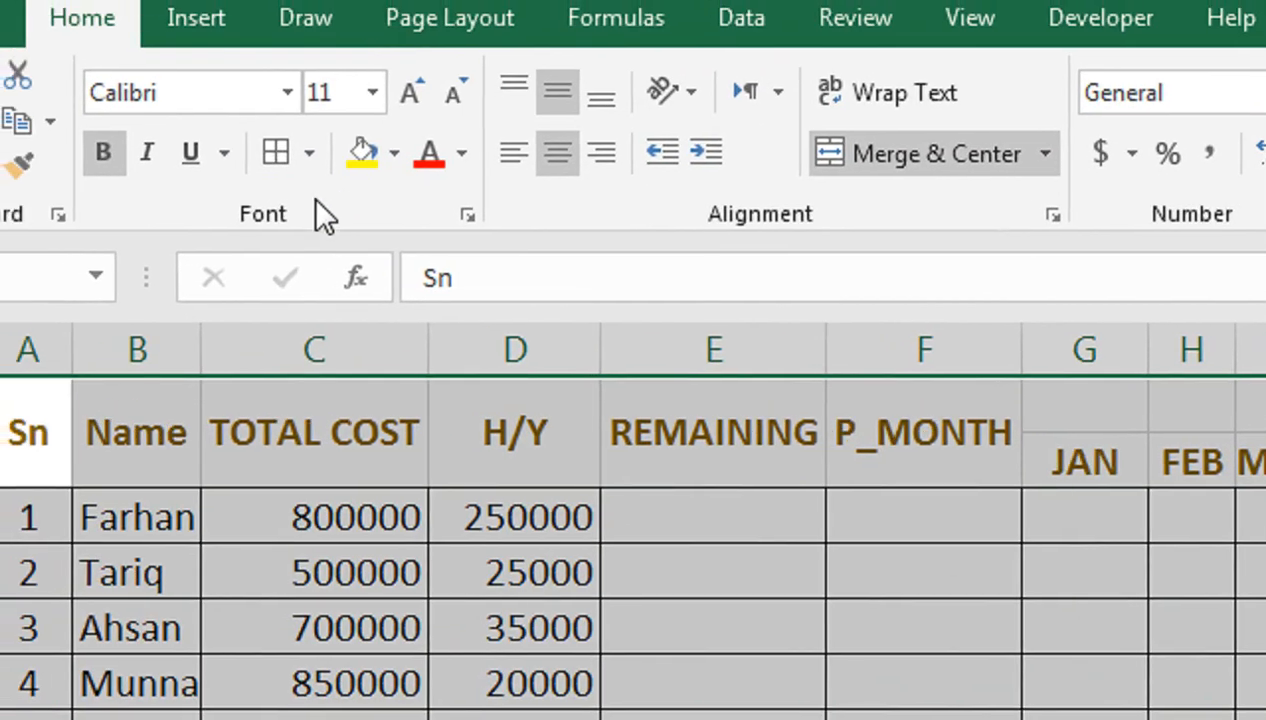
pyautogui.click(309, 152)
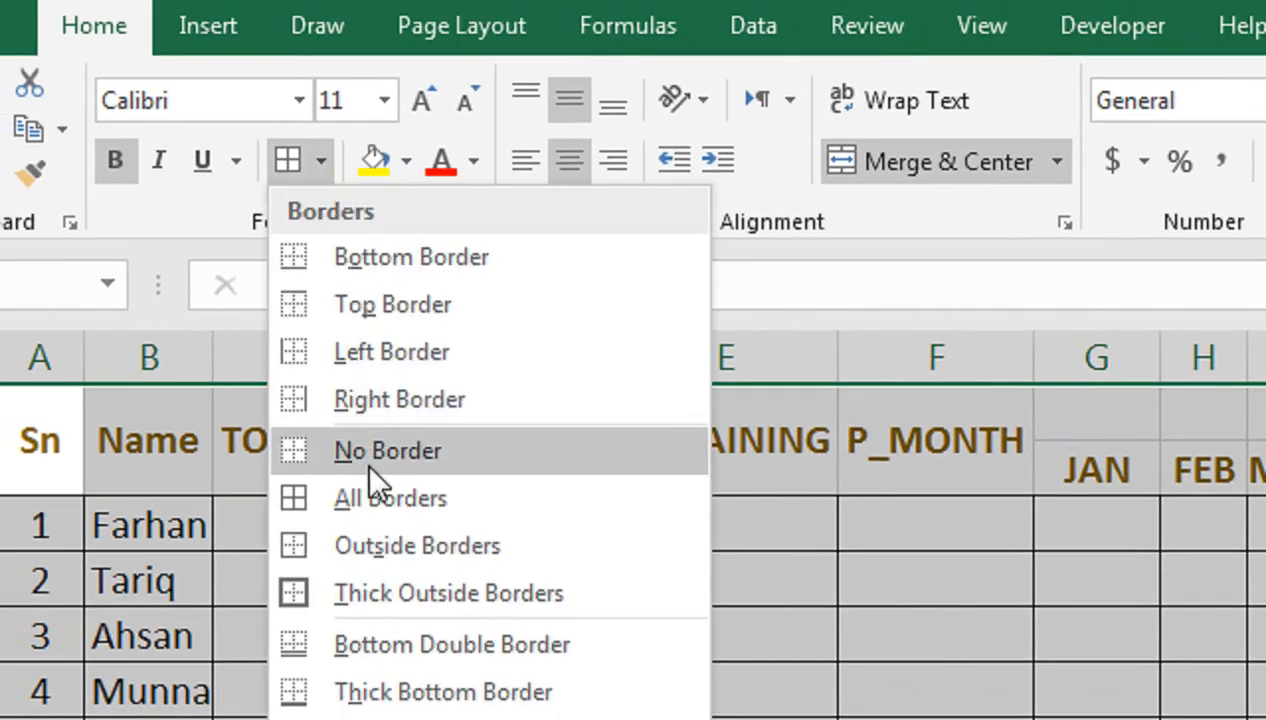
pyautogui.click(400, 535)
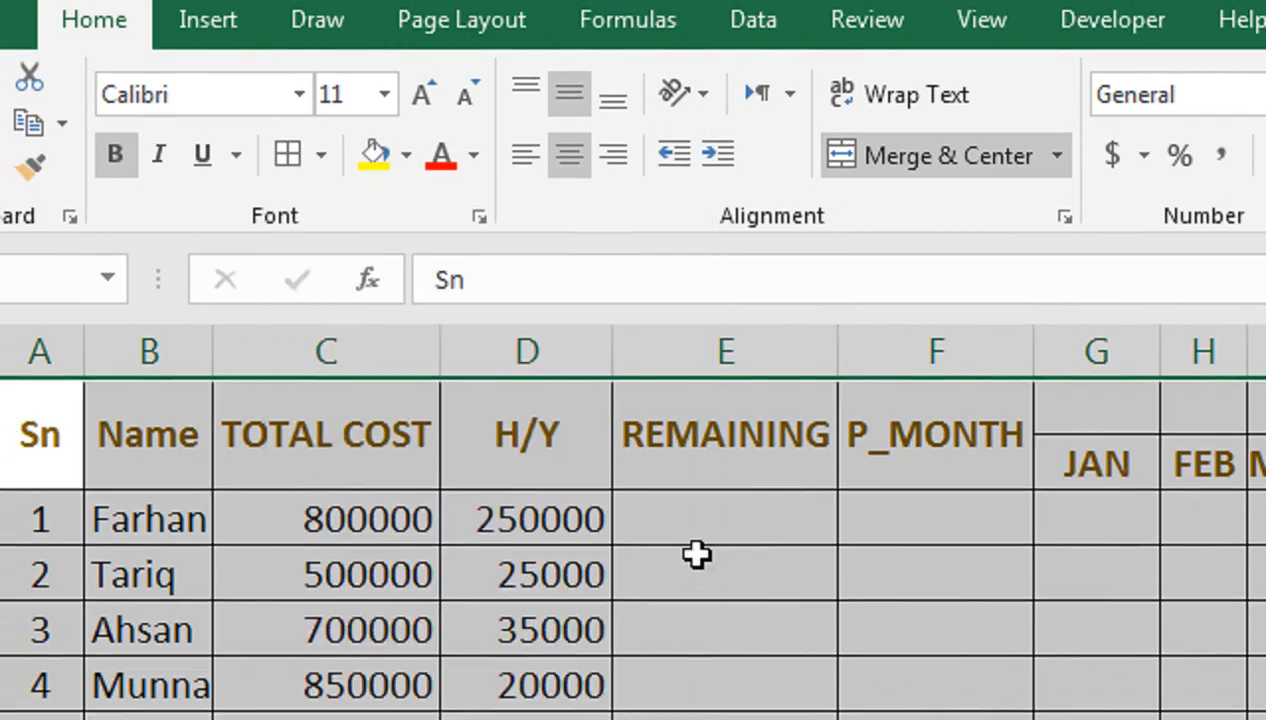
pyautogui.click(858, 556)
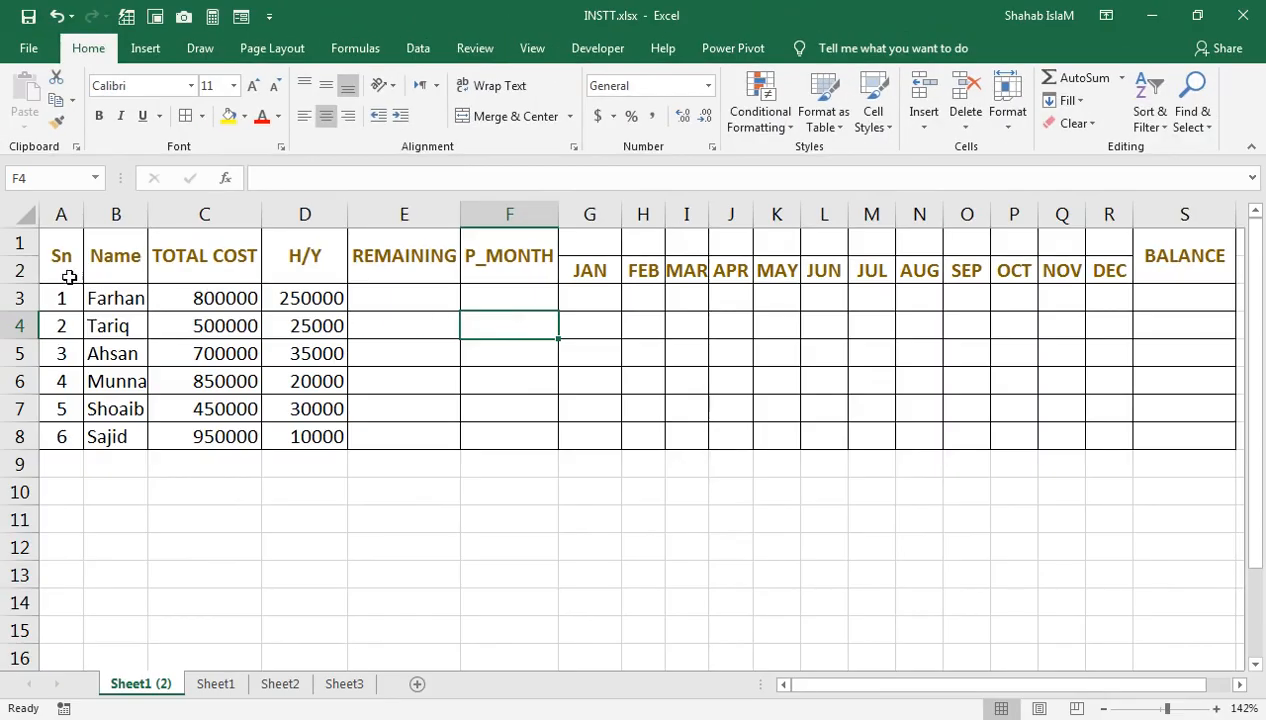
pyautogui.moveTo(20, 298); pyautogui.dragTo(20, 436)
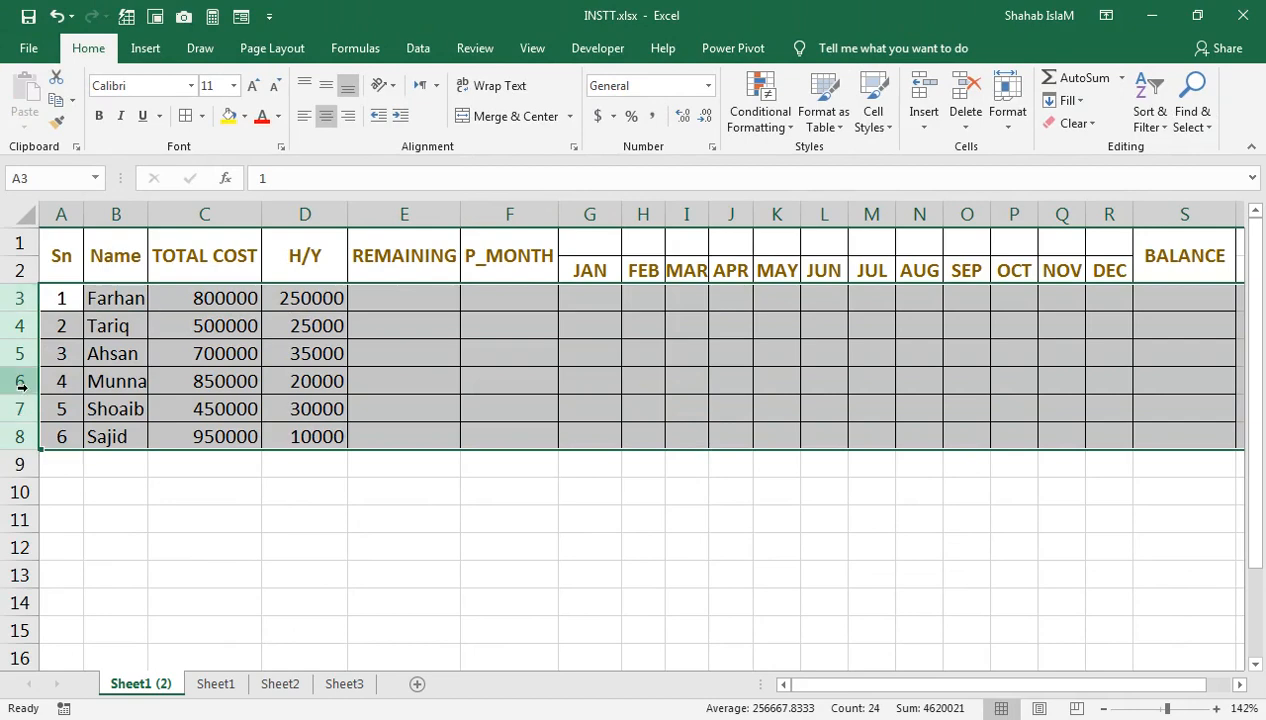
pyautogui.moveTo(22, 370)
pyautogui.mouseDown()
pyautogui.moveTo(28, 396)
pyautogui.moveTo(22, 372)
pyautogui.mouseUp()
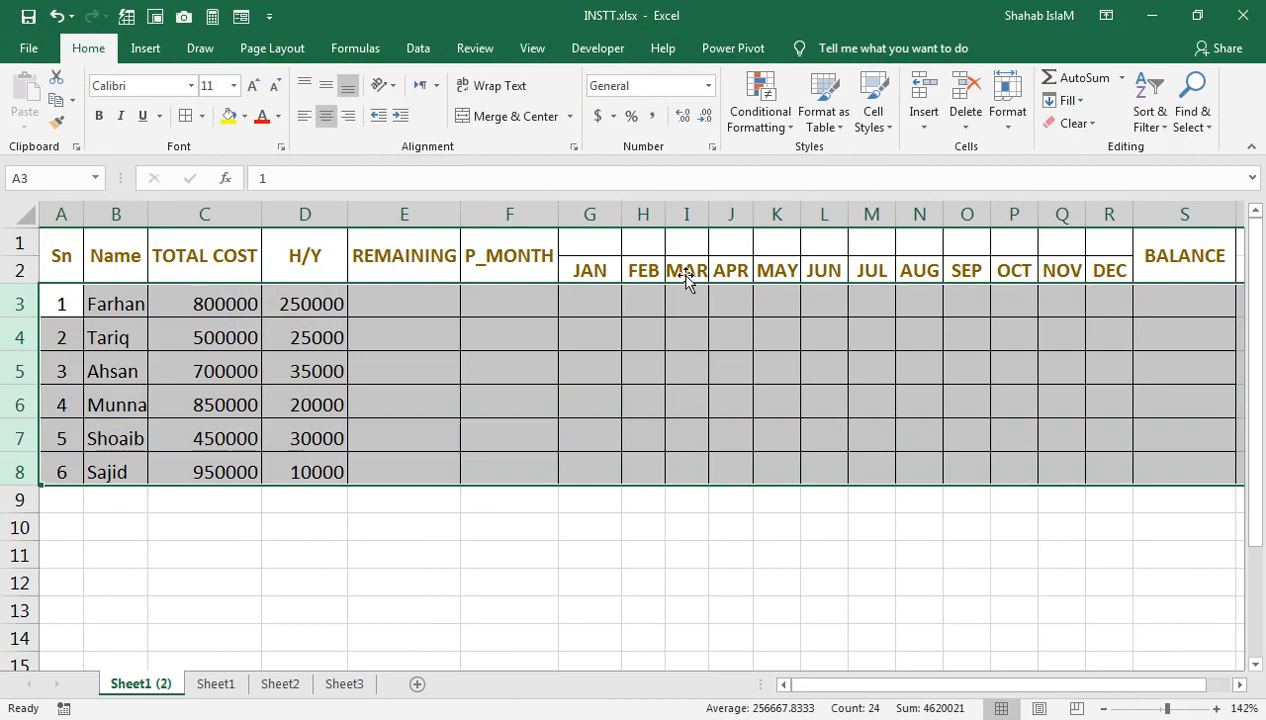
# Calculate REMAINING in E3 with =C3-(D3*2) and fill the formula down to E8.
pyautogui.click(425, 294)
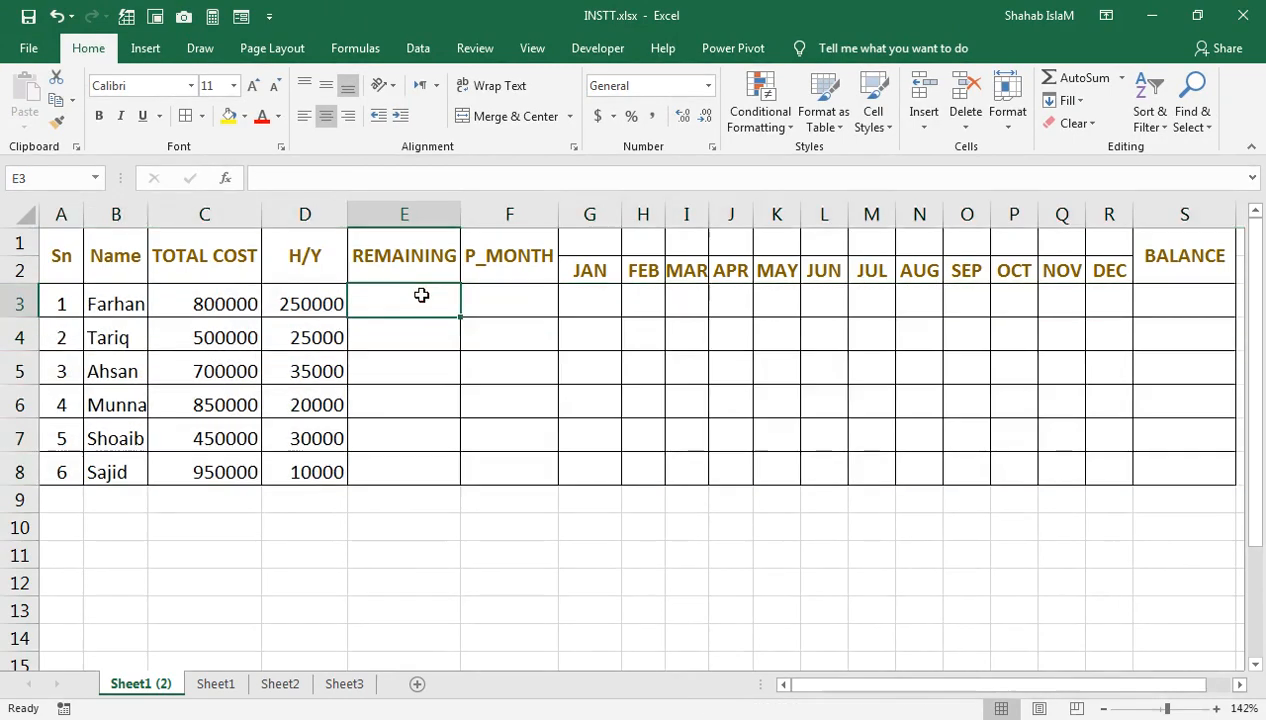
pyautogui.write('=')
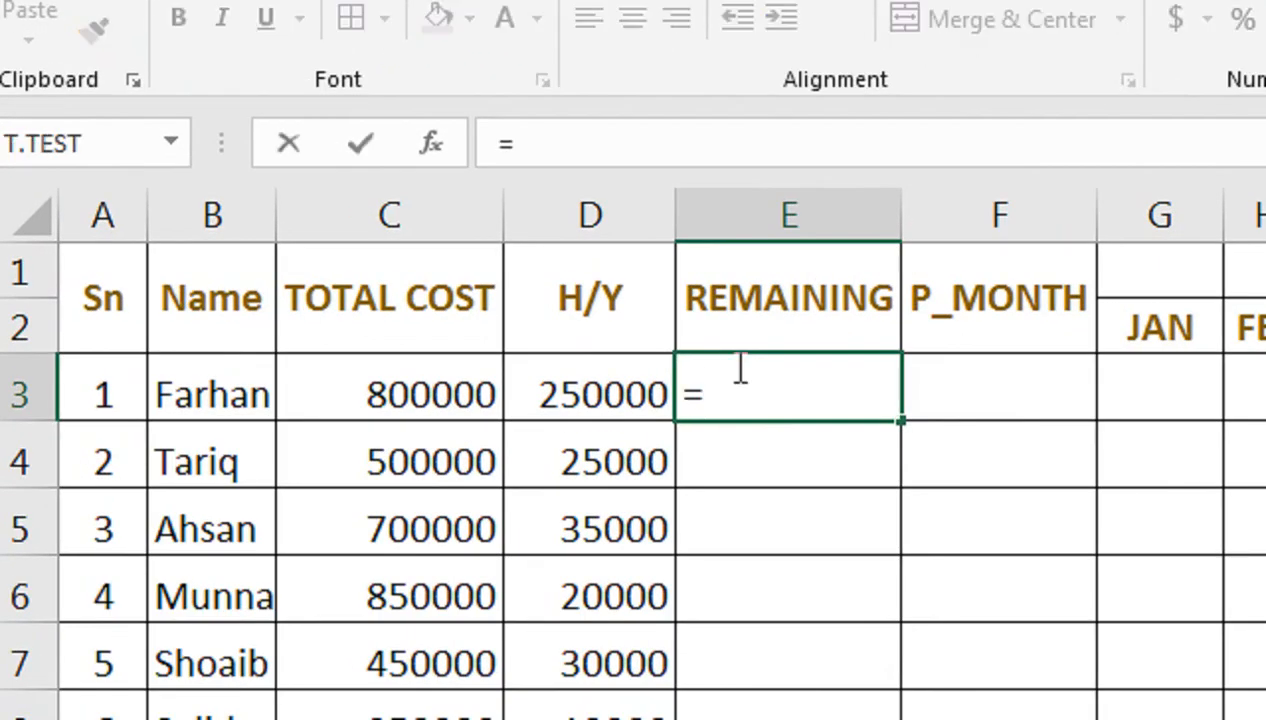
pyautogui.press('Left')
pyautogui.press('Left')
pyautogui.write('-')
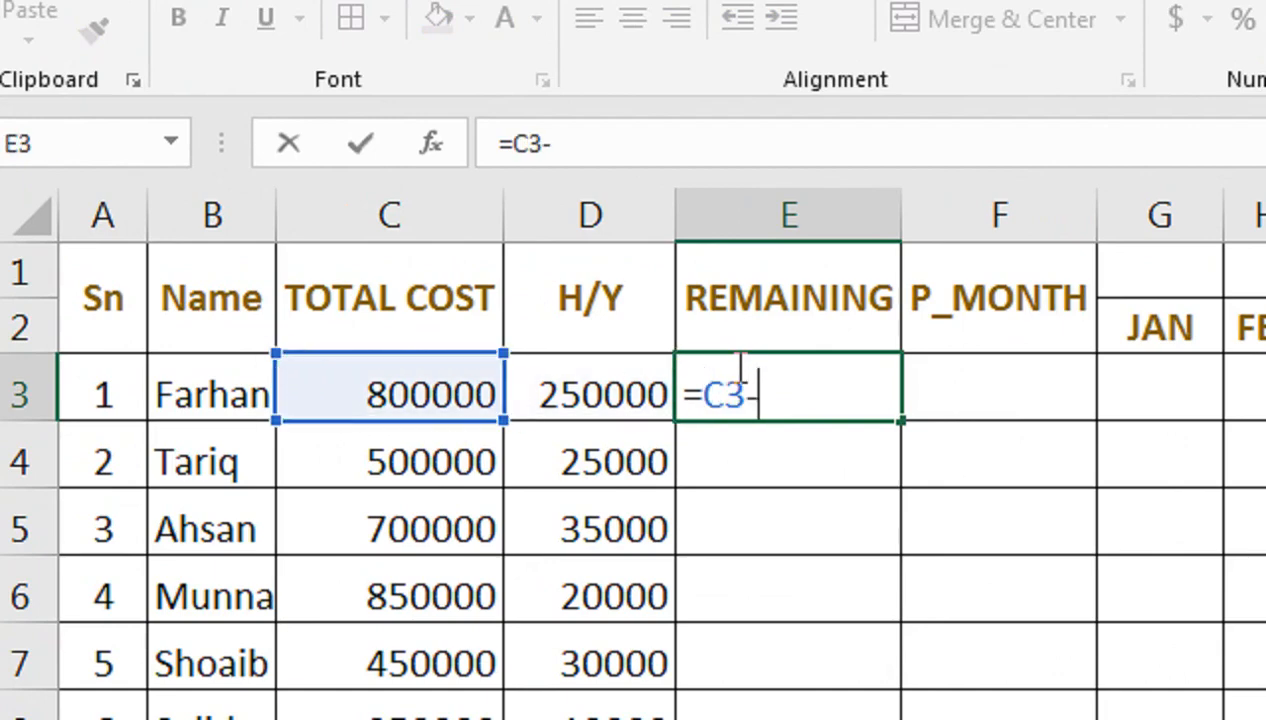
pyautogui.click(592, 370)
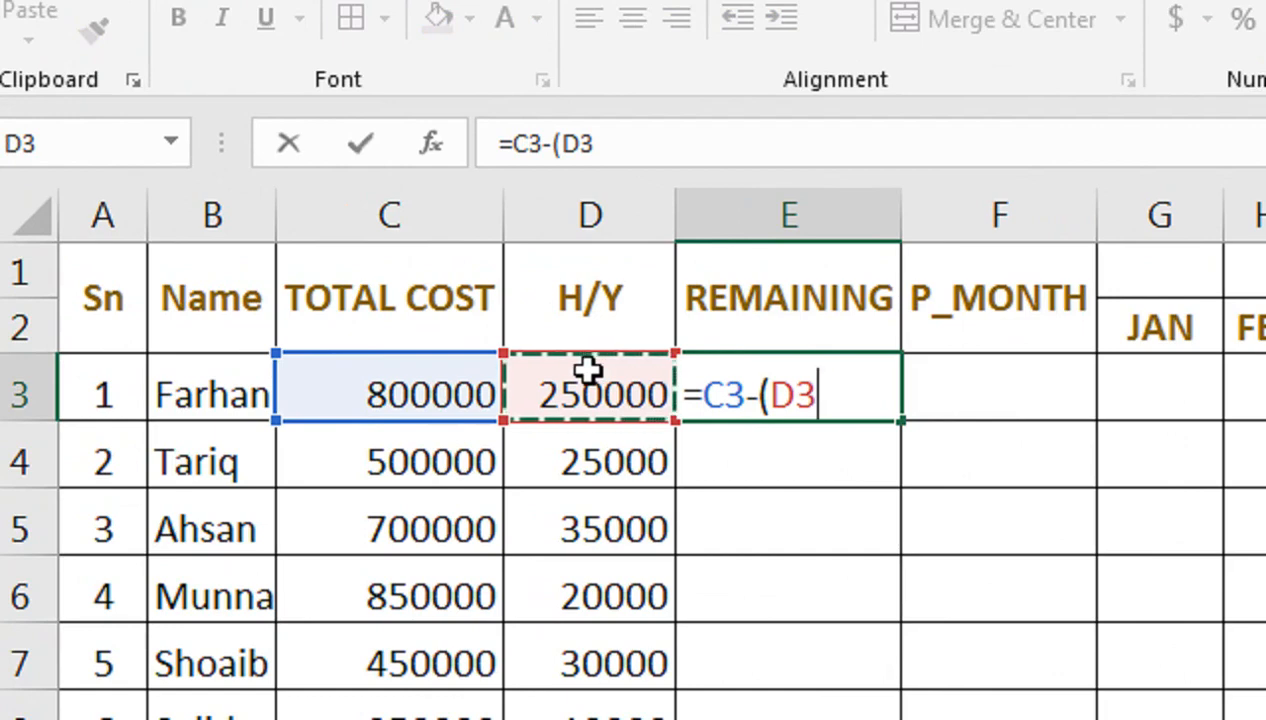
pyautogui.write('*')
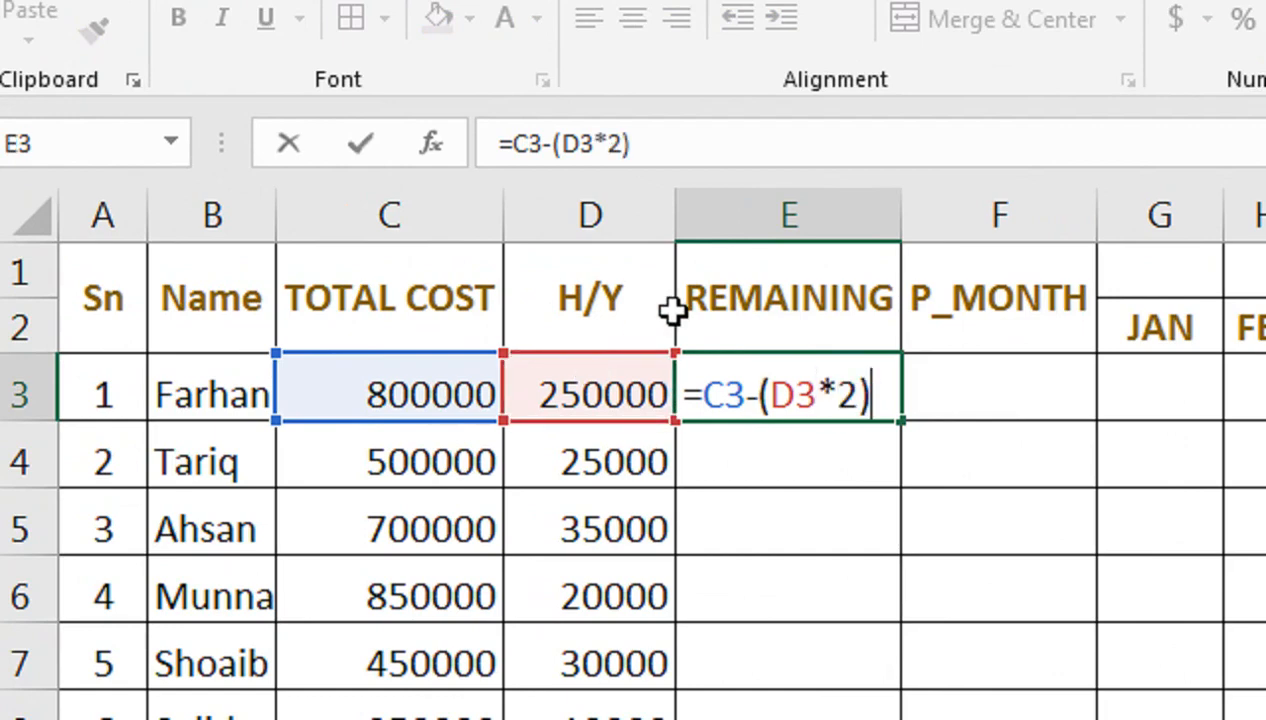
pyautogui.press('Return')
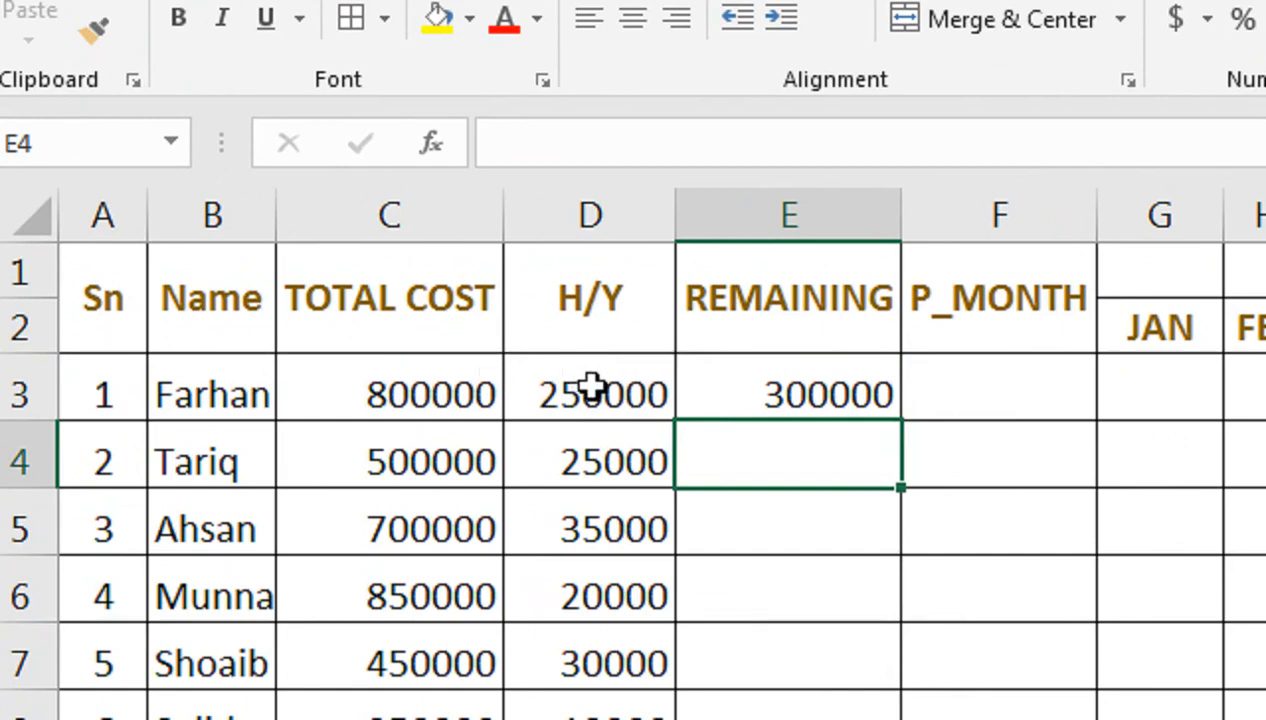
pyautogui.click(840, 376)
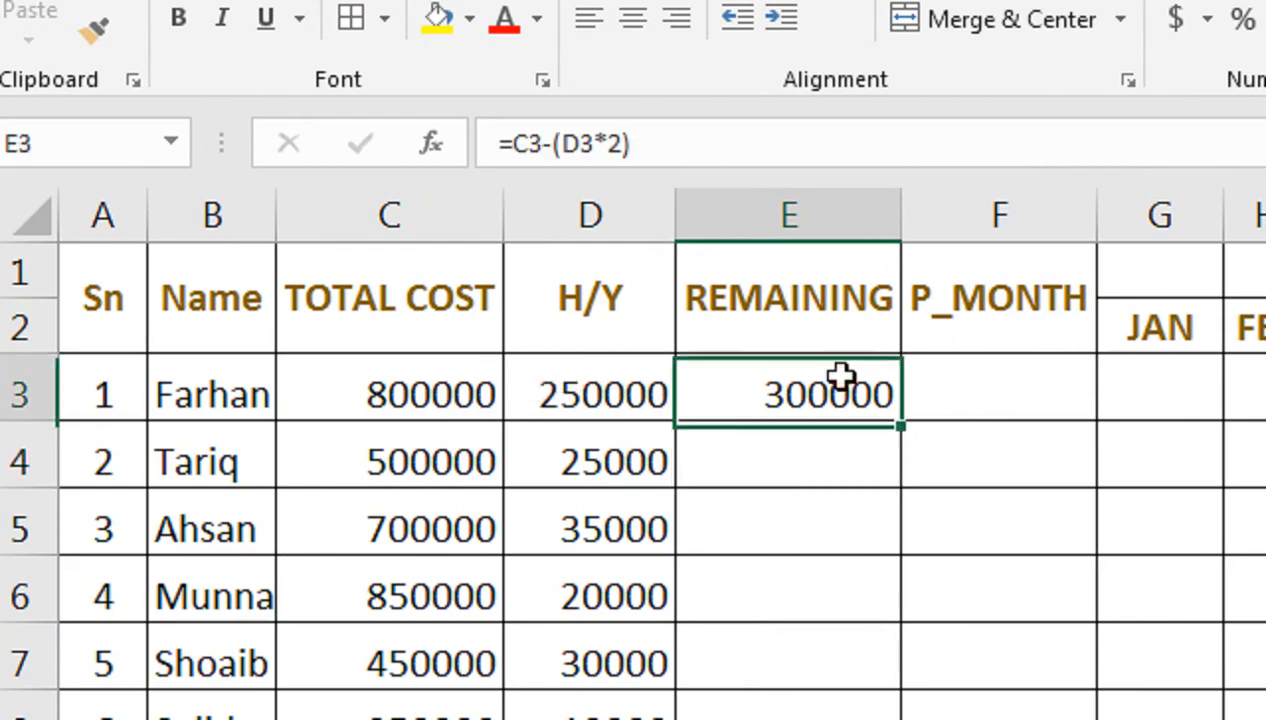
pyautogui.moveTo(898, 426); pyautogui.dragTo(896, 719)
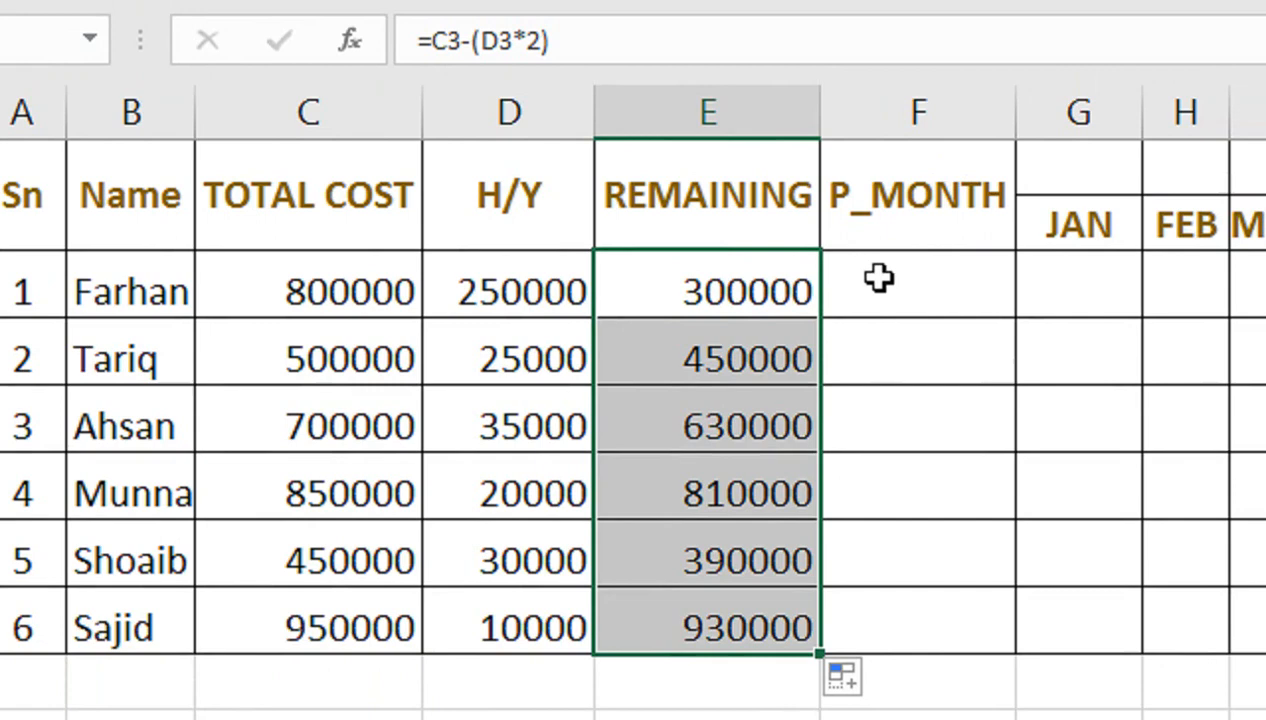
# Begin the P_MONTH formula in F3 as =ROUND(E3/COUNTA(, dividing the remaining cost by a count of months.
pyautogui.click(878, 279)
pyautogui.write('=r')
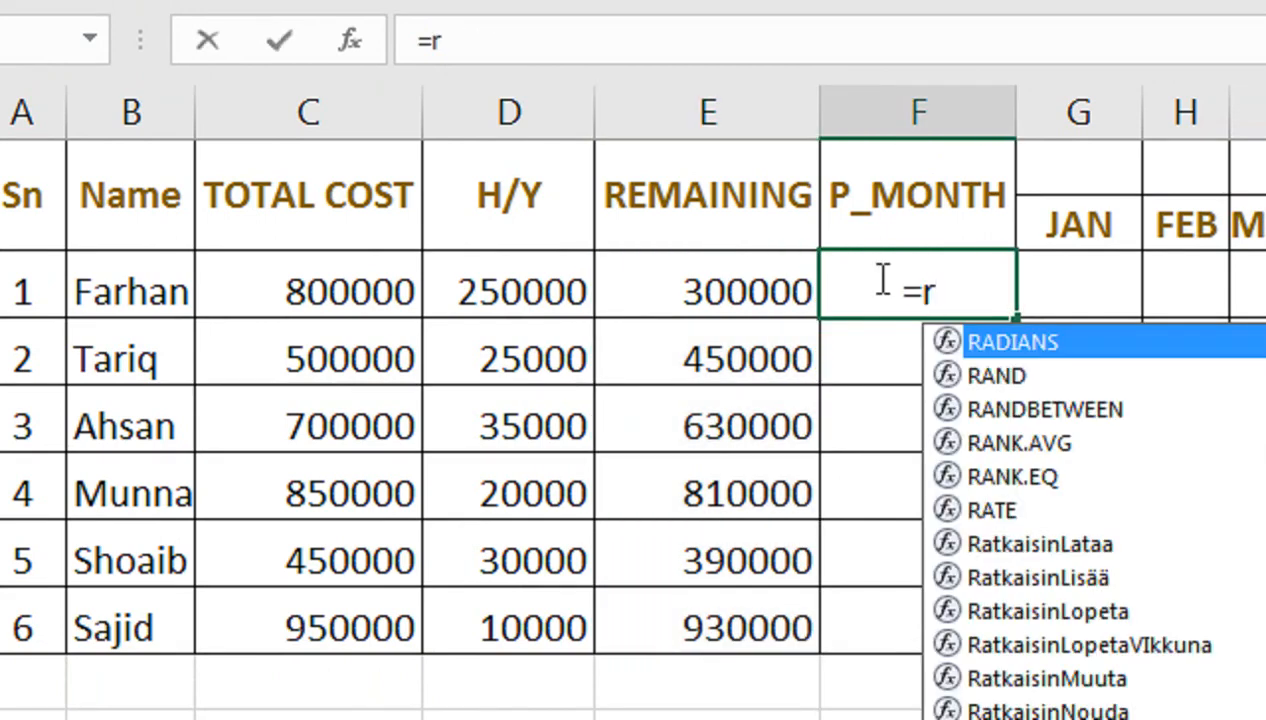
pyautogui.write('oun')
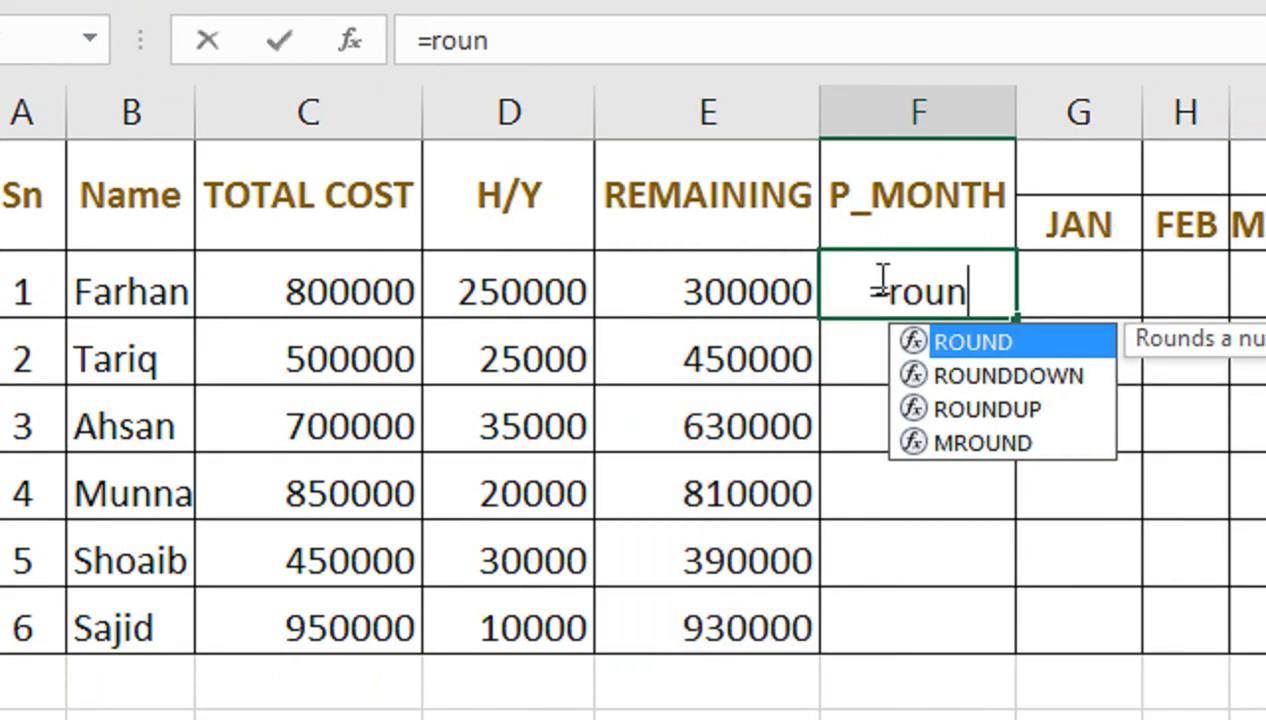
pyautogui.press('Tab')
pyautogui.click(720, 291)
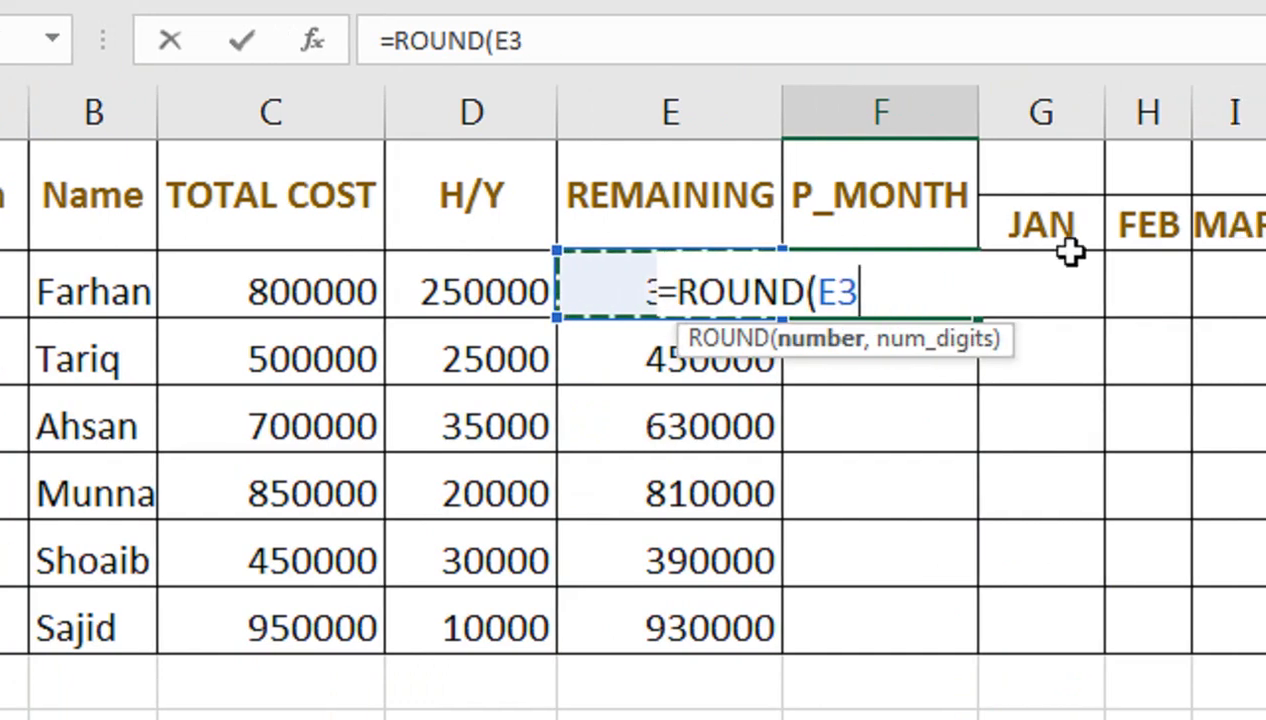
pyautogui.write('+')
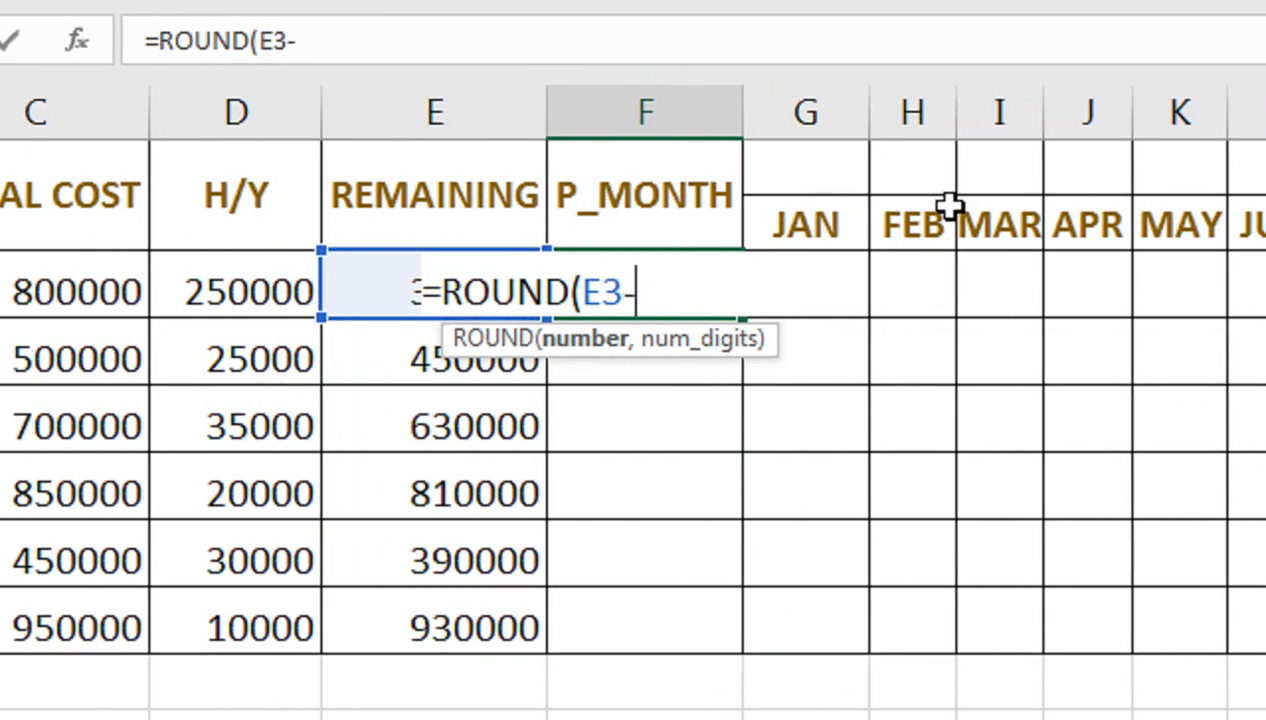
pyautogui.write('count')
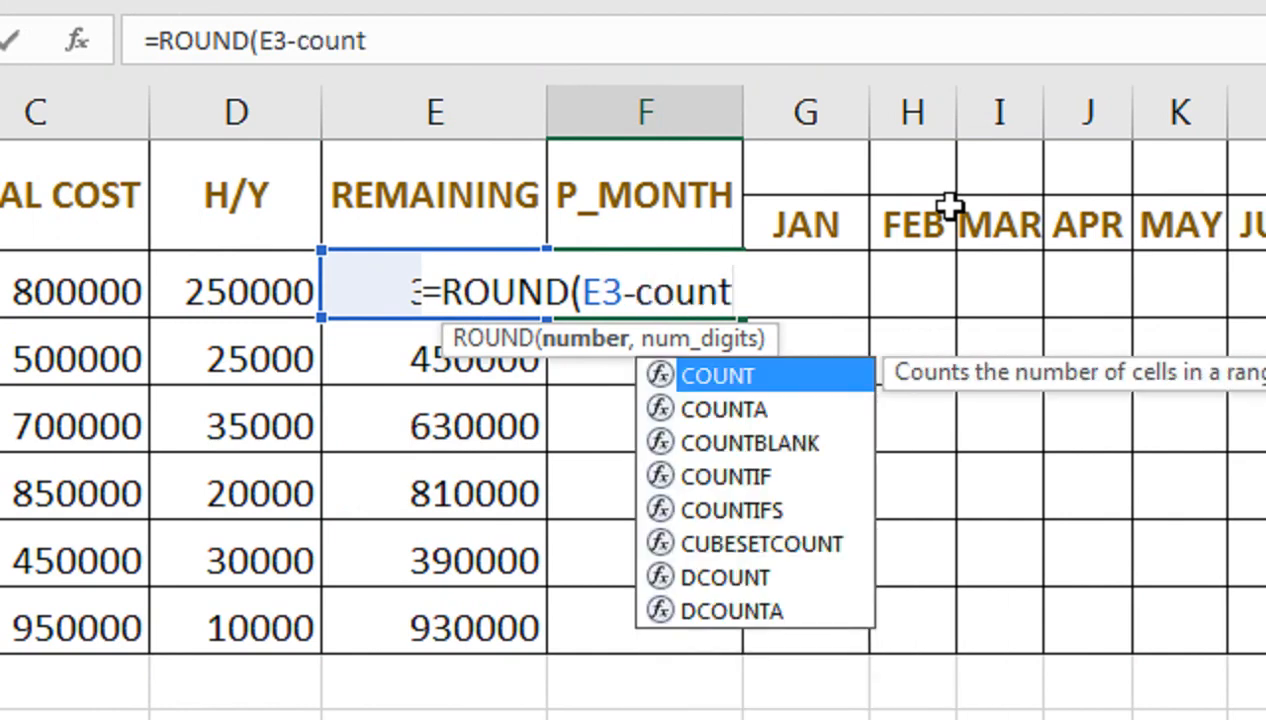
pyautogui.press('Down')
pyautogui.press('Tab')
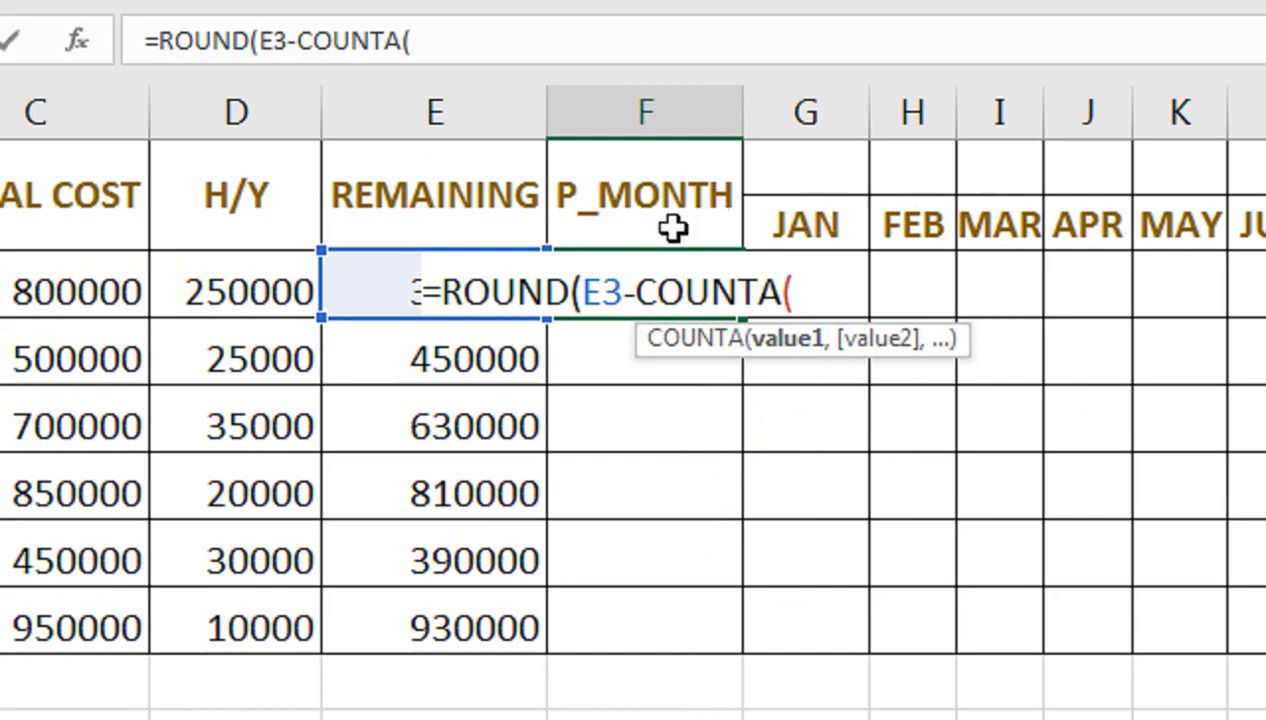
pyautogui.click(637, 298)
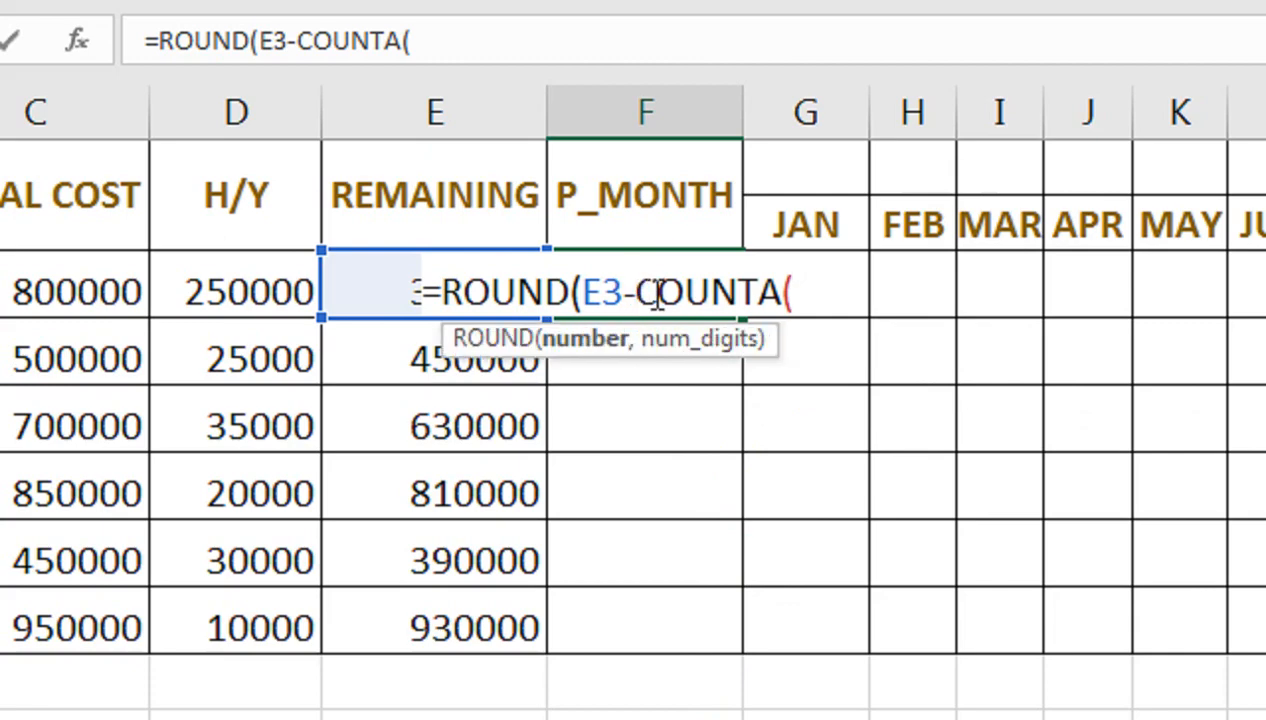
pyautogui.press('BackSpace')
pyautogui.write('/')
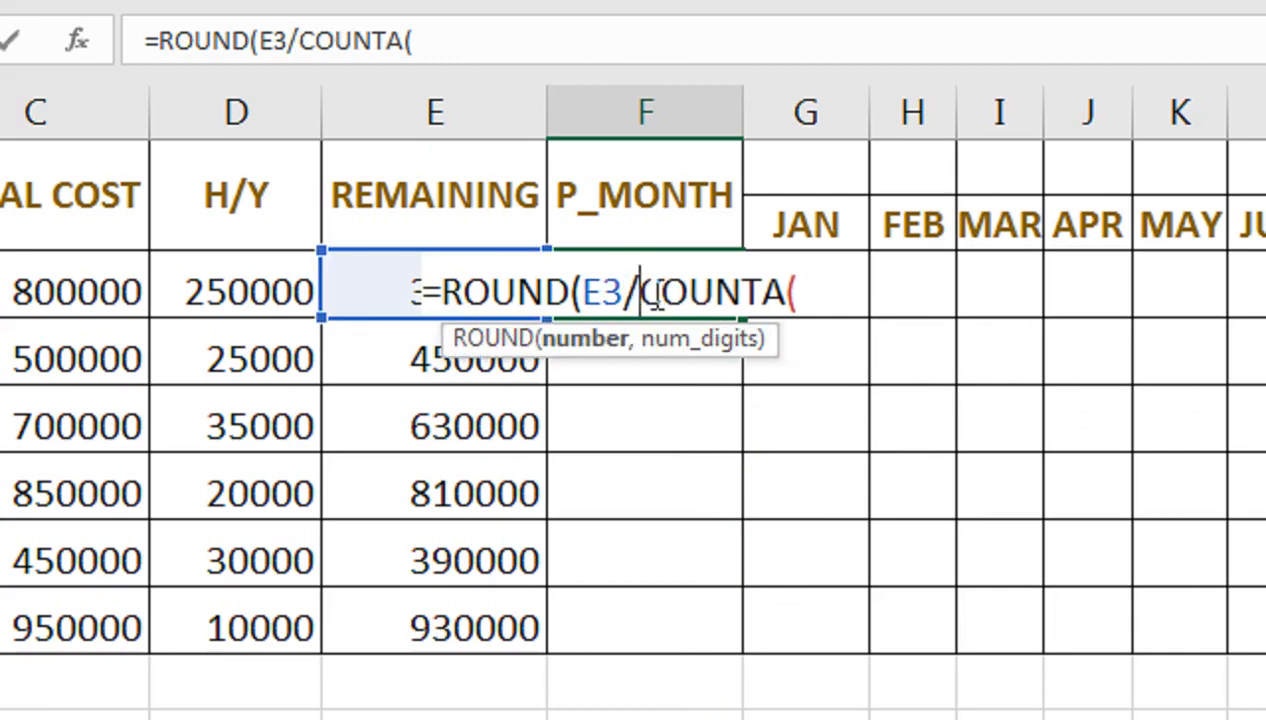
pyautogui.moveTo(815, 232); pyautogui.dragTo(1023, 248)
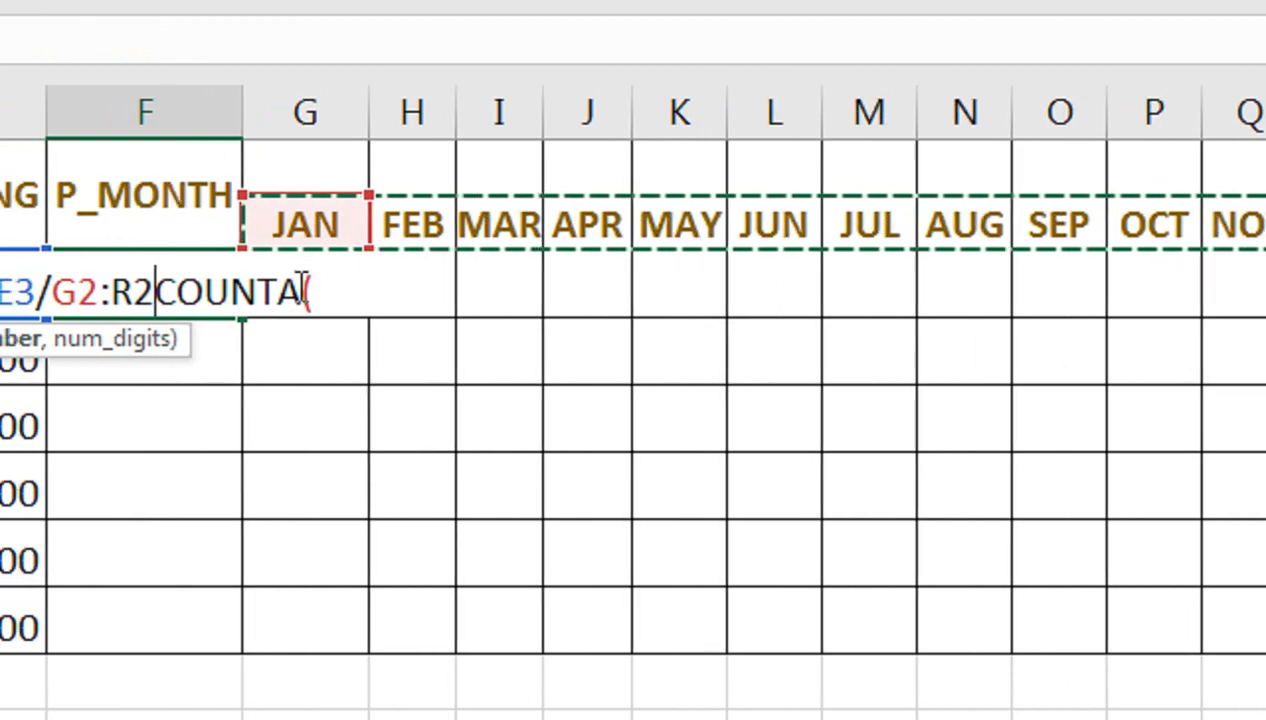
pyautogui.press('BackSpace')
pyautogui.press('BackSpace')
pyautogui.press('BackSpace')
pyautogui.press('BackSpace')
pyautogui.press('BackSpace')
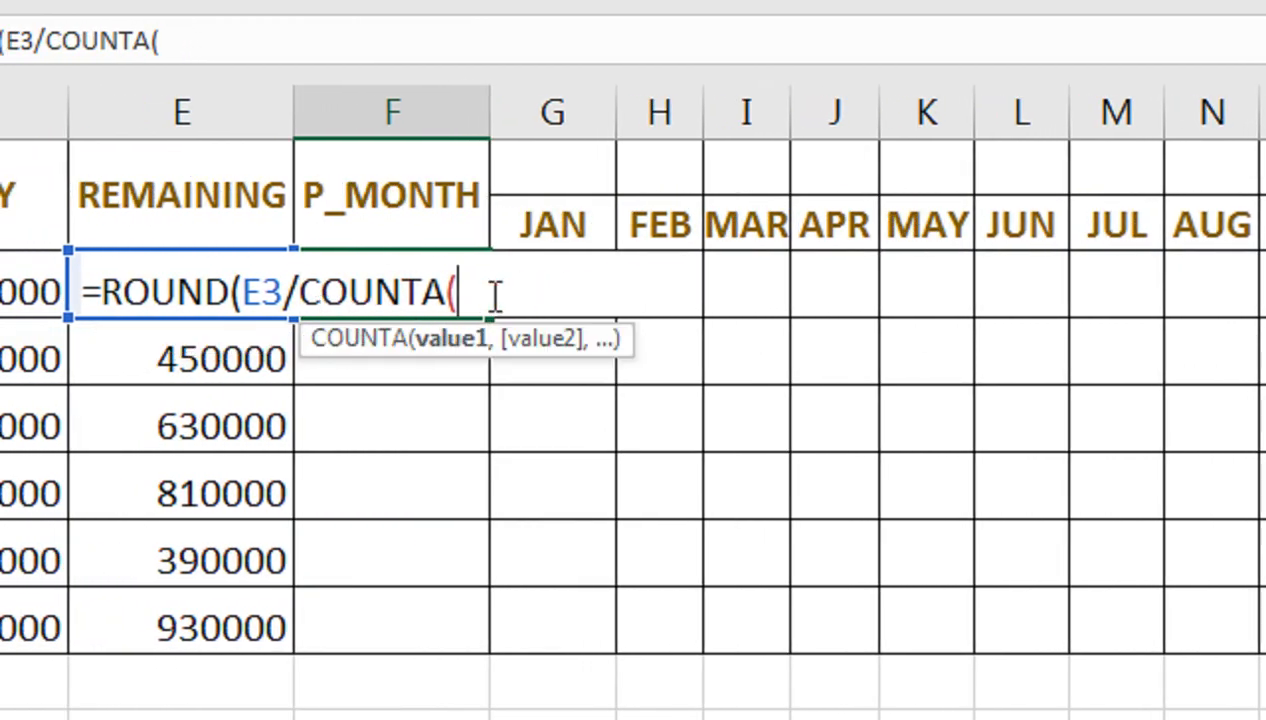
# Complete the F3 formula as =ROUND(E3/COUNTA($G$2:$R$2),0) with an absolute month range and fill it down to F8.
pyautogui.moveTo(510, 229); pyautogui.dragTo(1265, 230)
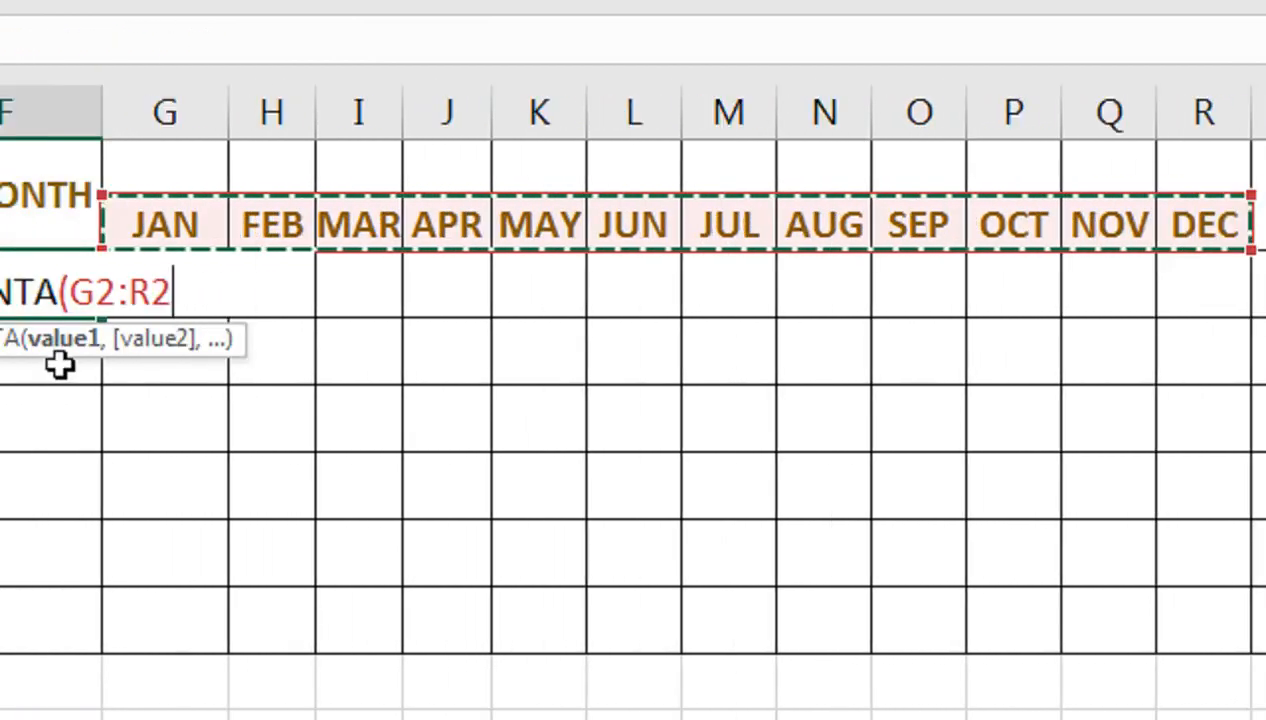
pyautogui.press('F4')
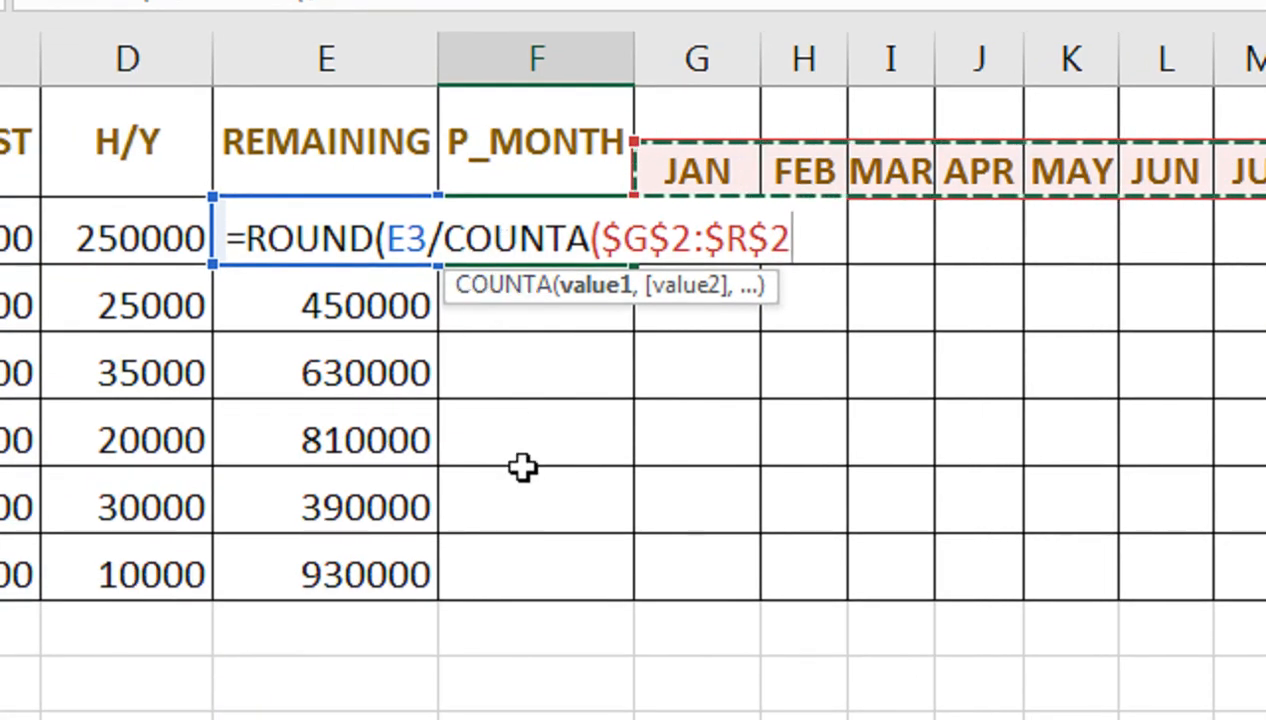
pyautogui.write(')')
pyautogui.press('Return')
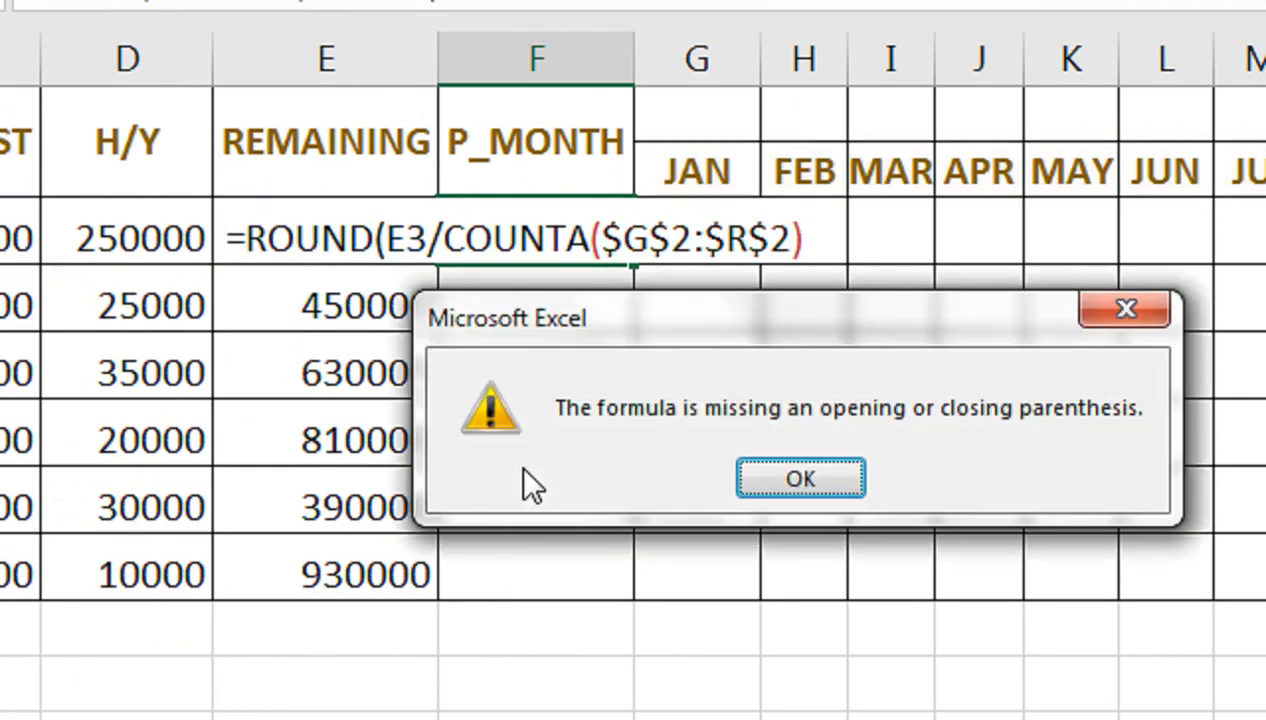
pyautogui.click(800, 478)
pyautogui.click(818, 232)
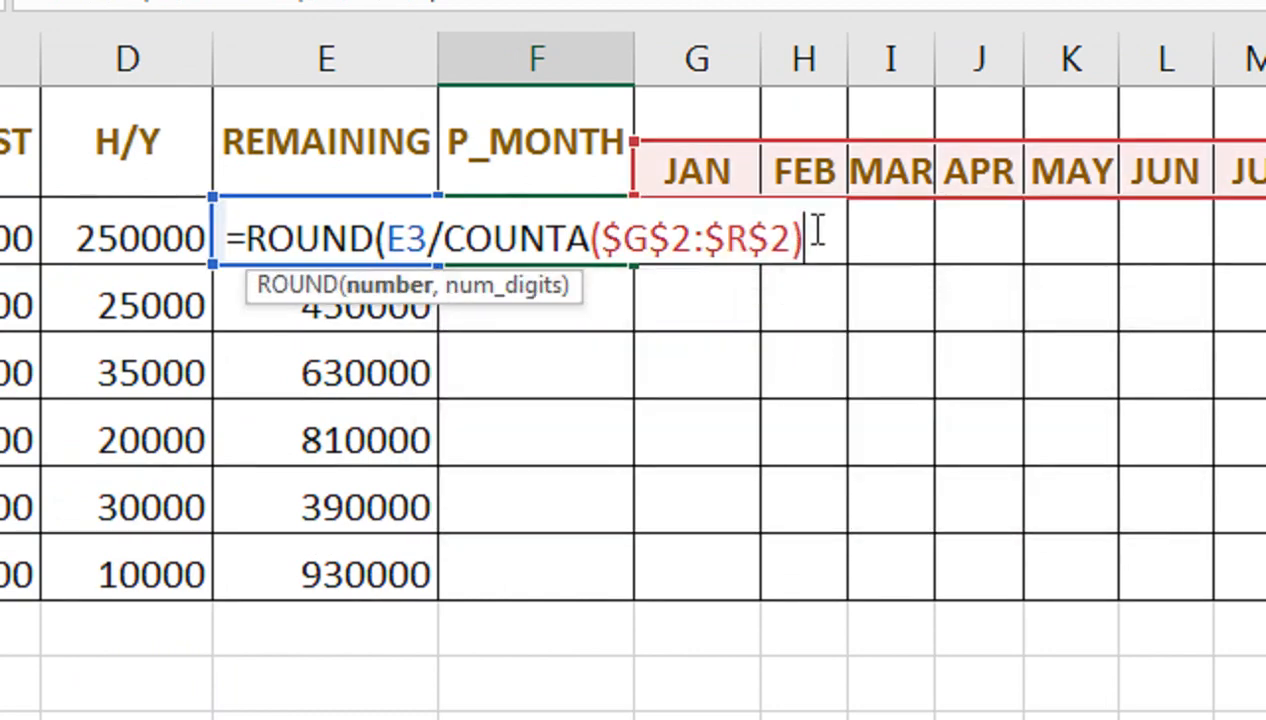
pyautogui.write(',0)')
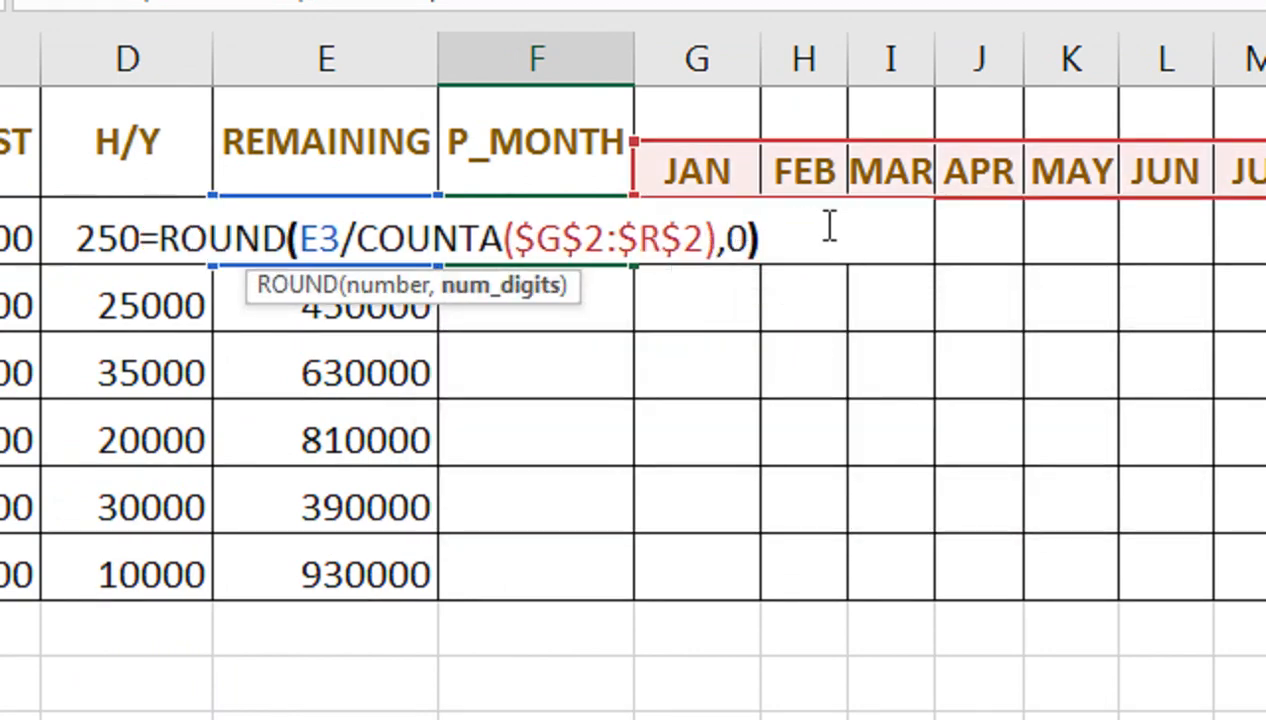
pyautogui.press('Return')
pyautogui.click(626, 250)
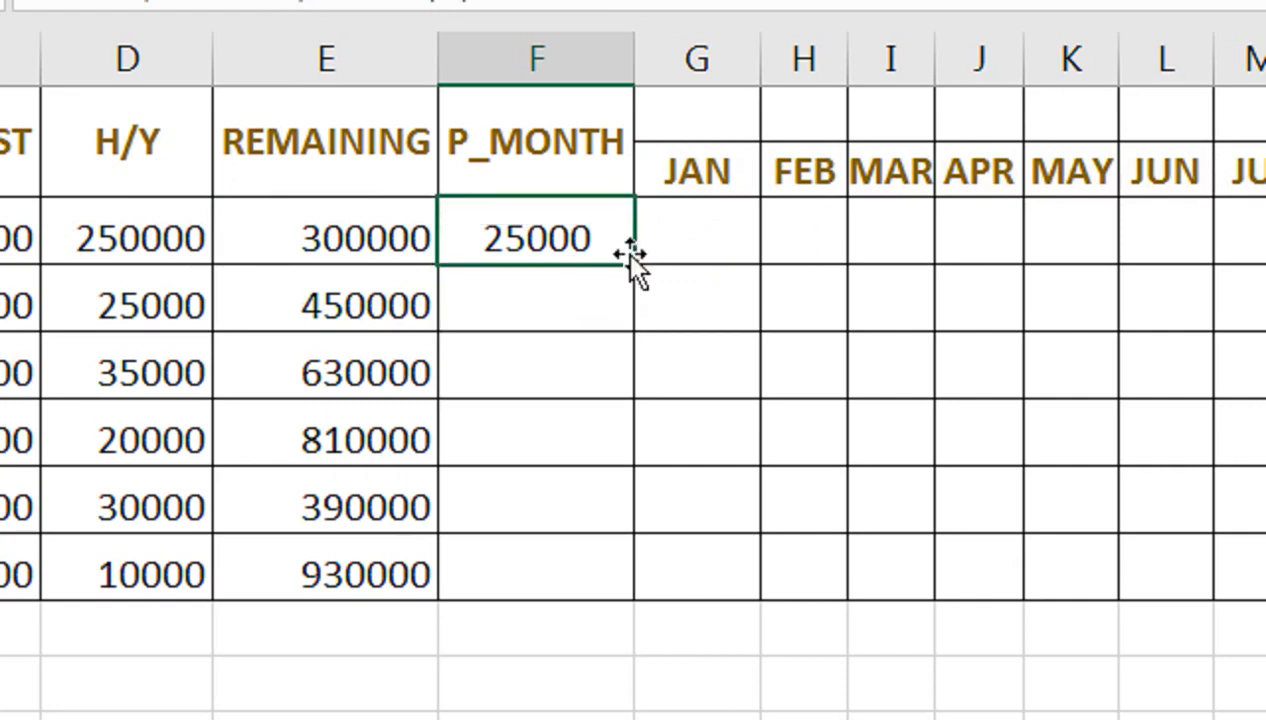
pyautogui.moveTo(632, 263); pyautogui.dragTo(628, 595)
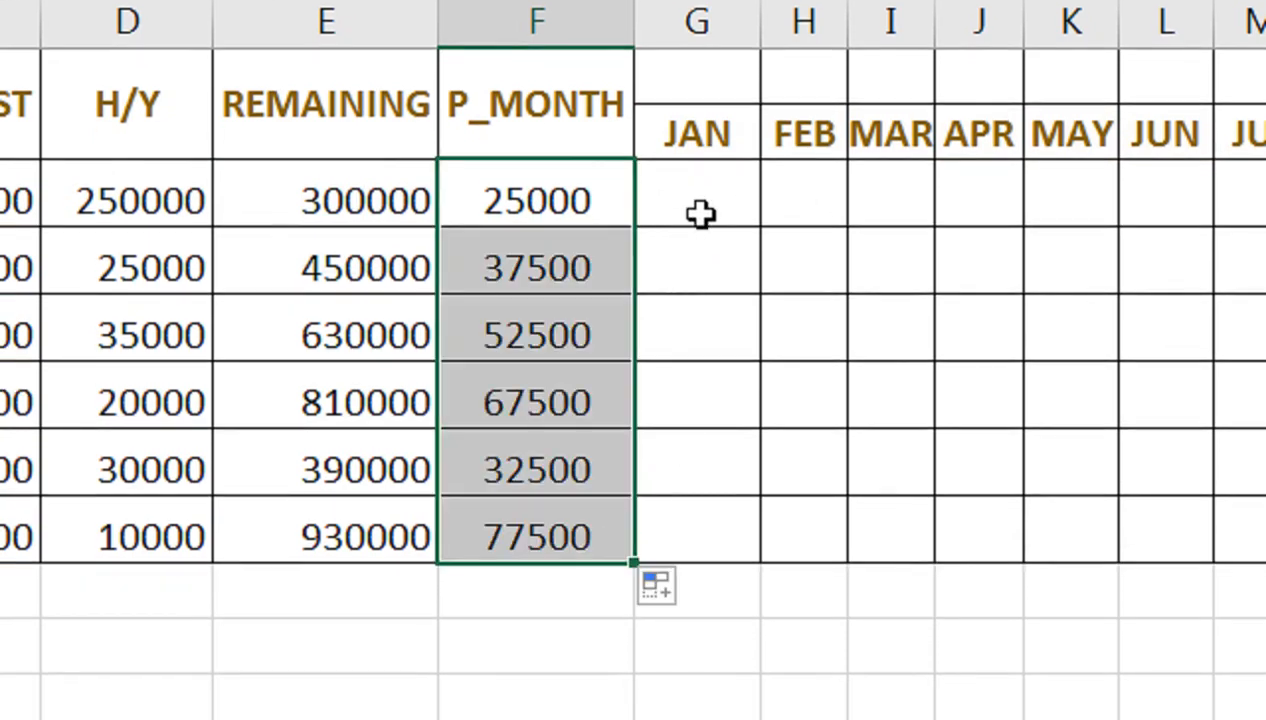
# Try calculating the January payment in G3 with =E3/12.
pyautogui.click(701, 212)
pyautogui.write('=')
pyautogui.press('Left')
pyautogui.press('Left')
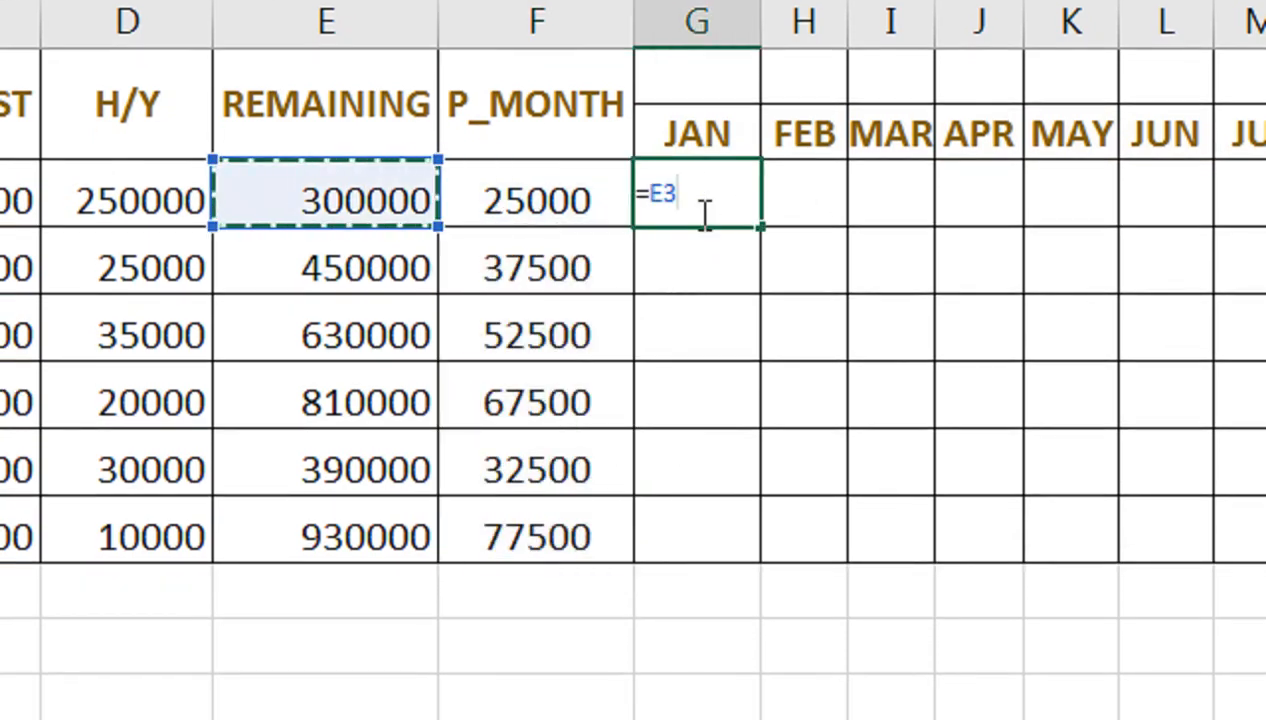
pyautogui.write('/')
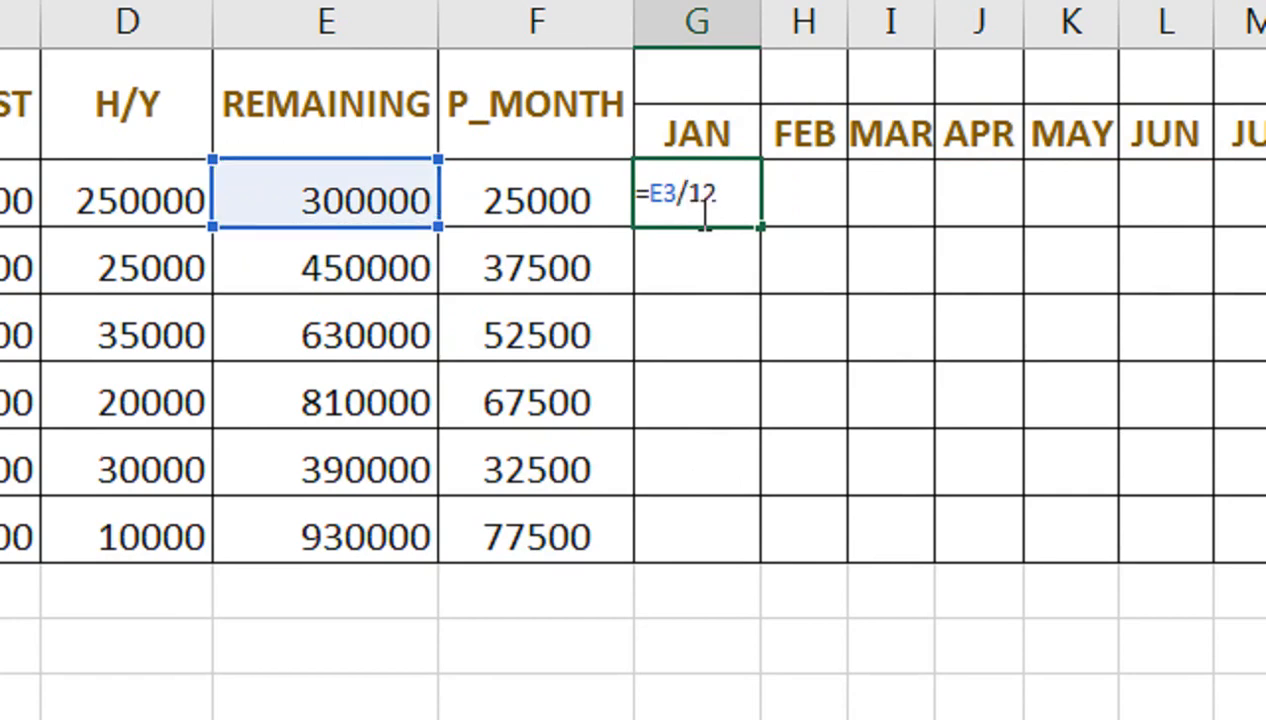
pyautogui.write('12')
pyautogui.press('Return')
pyautogui.click(698, 212)
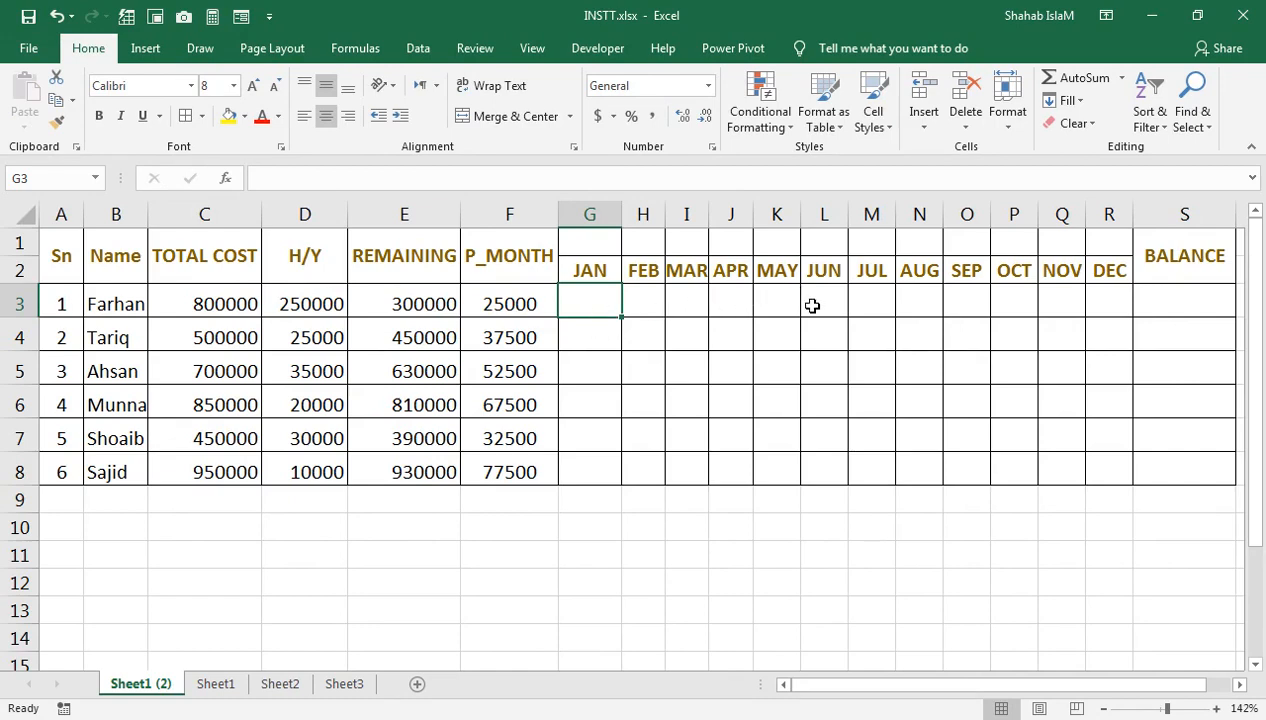
# Try pasting a copy of the whole instalment table A1:S8 below the original, starting at A10.
pyautogui.moveTo(43, 234)
pyautogui.mouseDown()
pyautogui.moveTo(955, 347)
pyautogui.moveTo(1173, 446)
pyautogui.moveTo(1052, 486)
pyautogui.mouseUp()
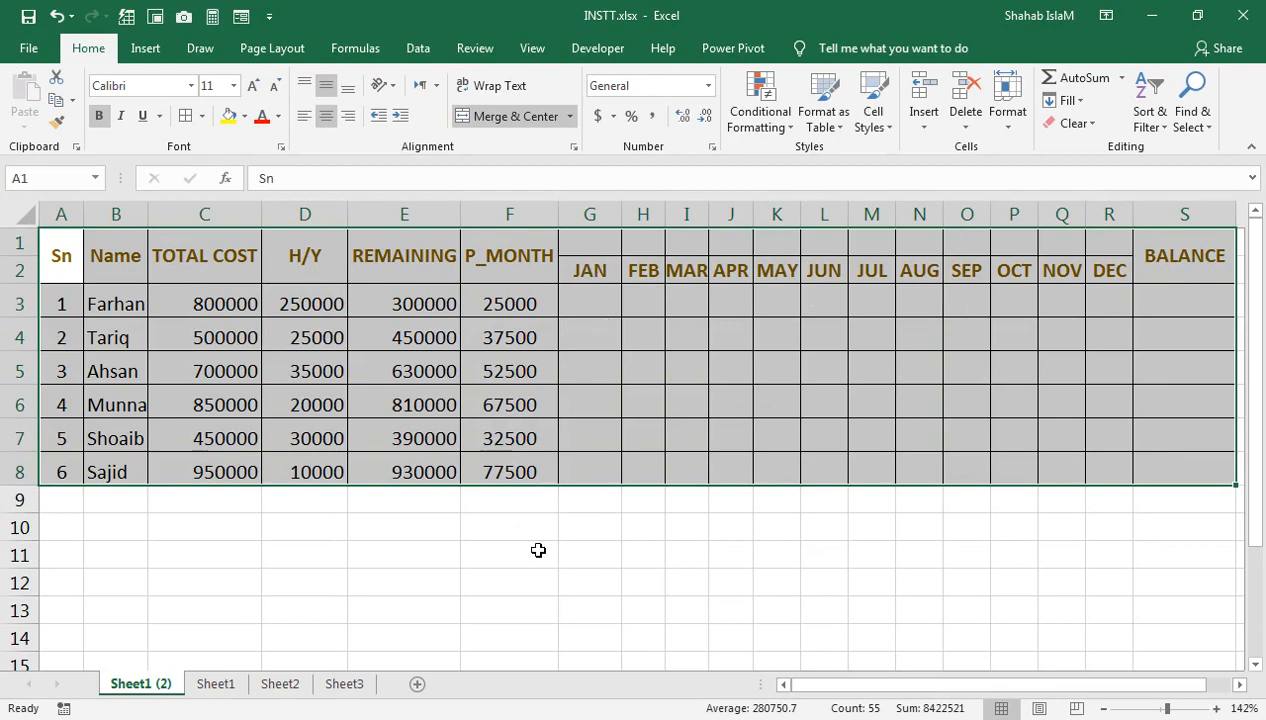
pyautogui.hotkey('ctrl', 'c')
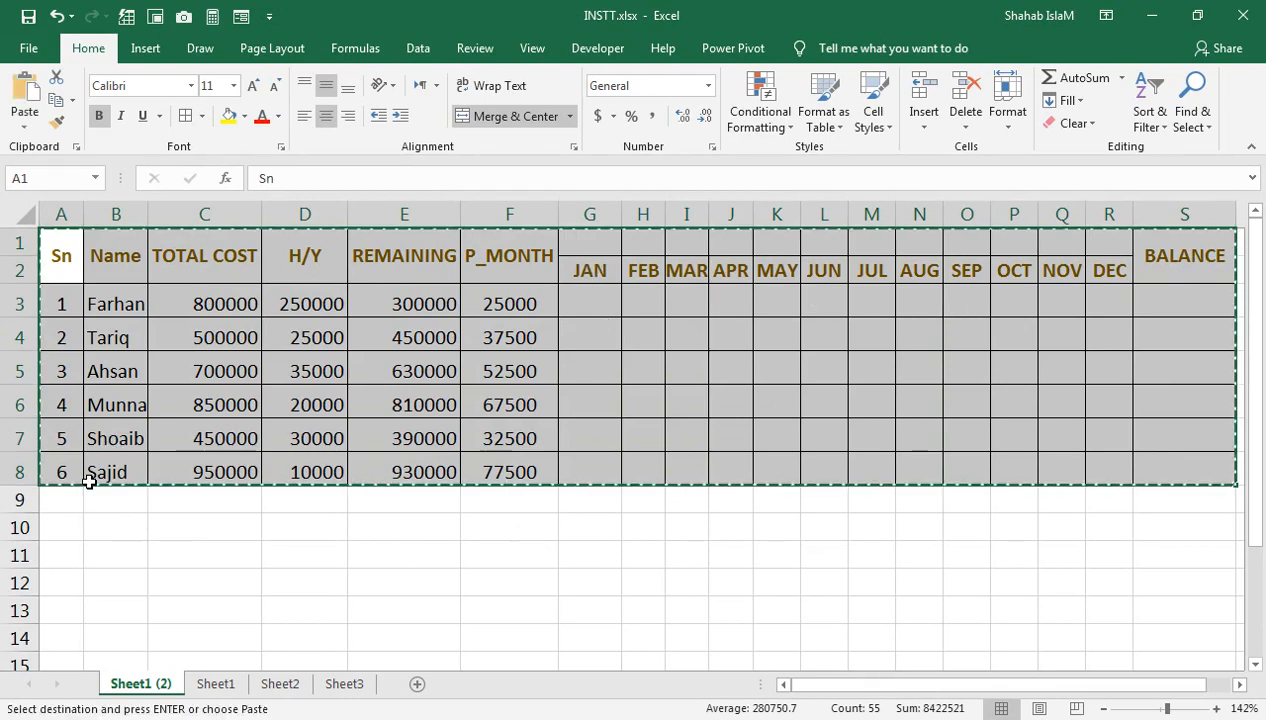
pyautogui.click(57, 528)
pyautogui.hotkey('ctrl', 'v')
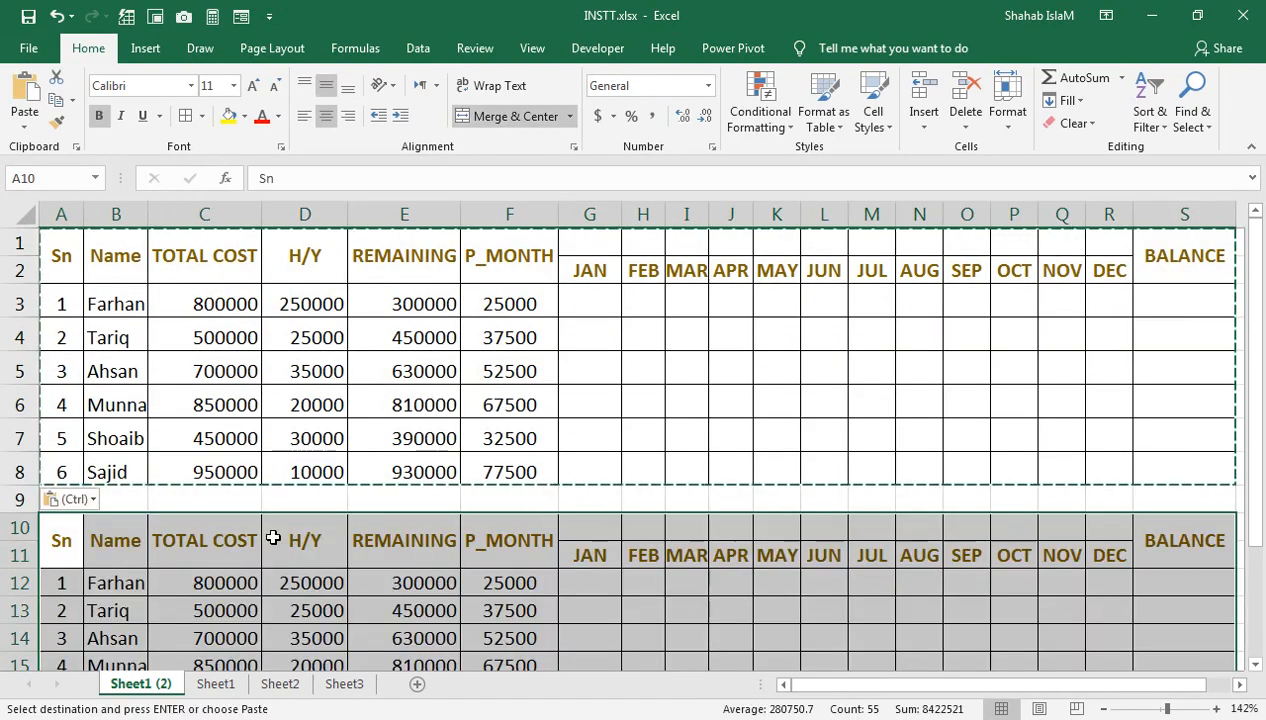
pyautogui.press('ctrl')
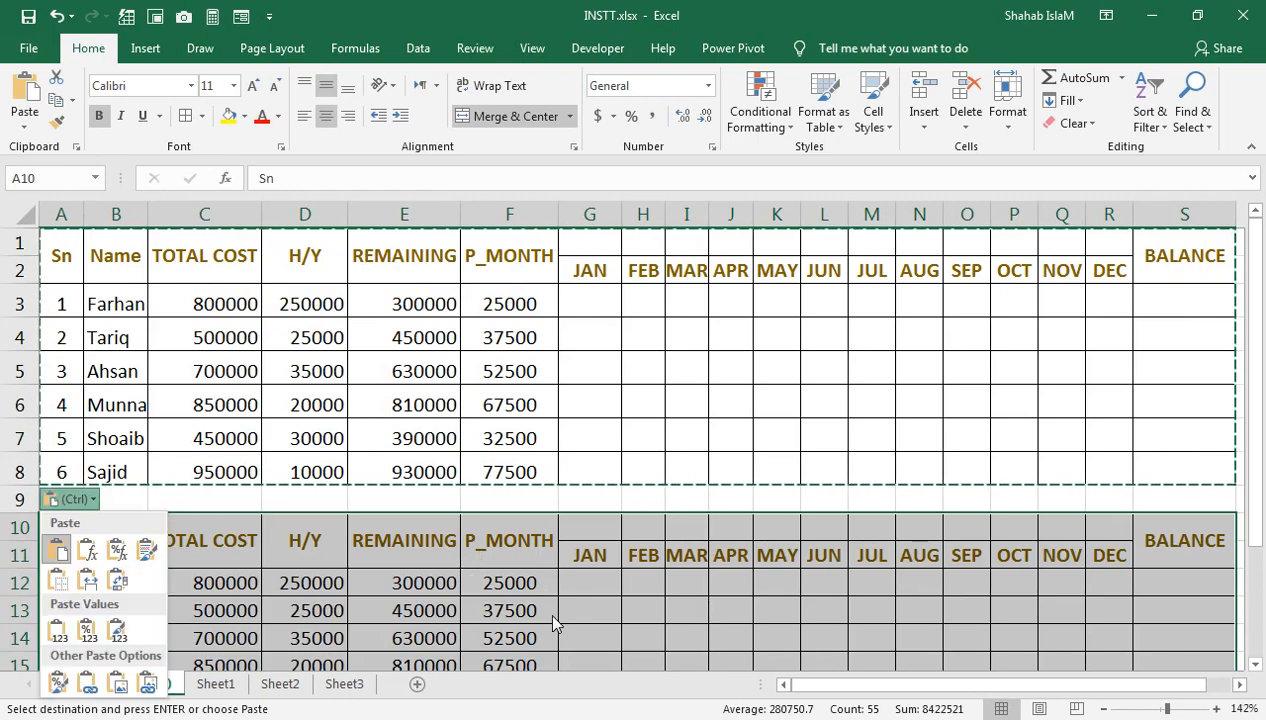
pyautogui.press('Escape')
pyautogui.click(540, 521)
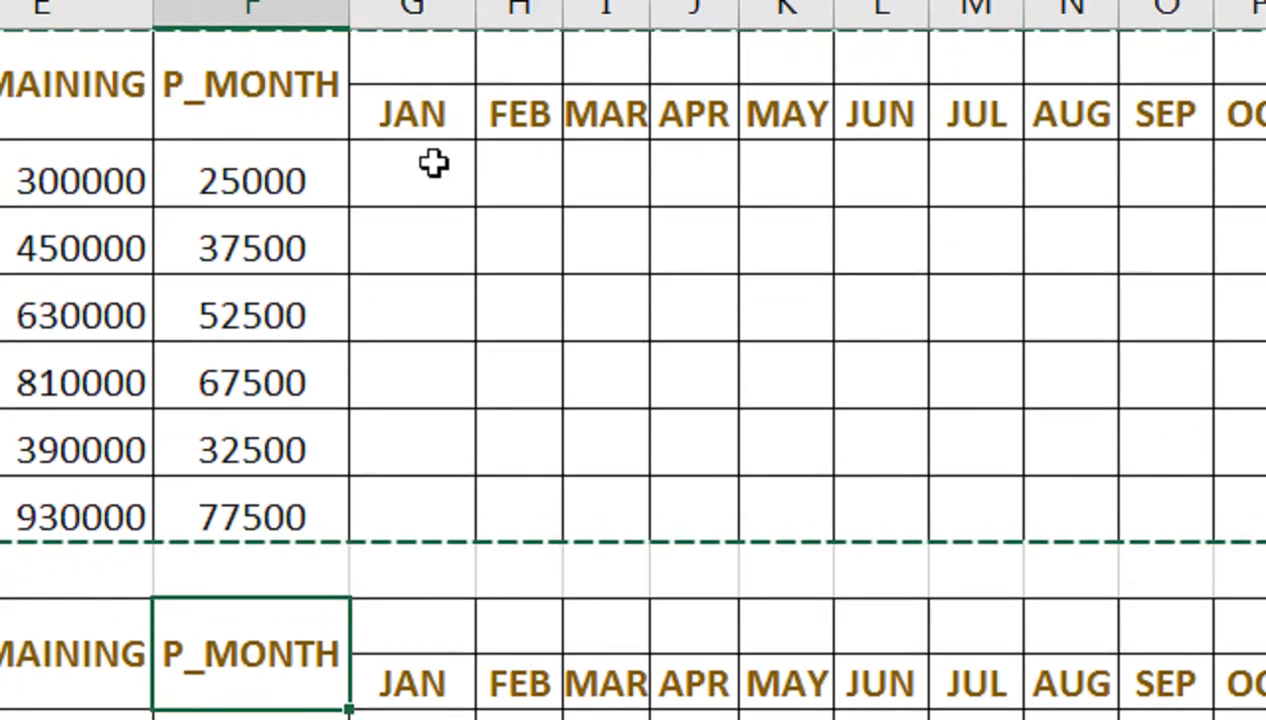
pyautogui.click(433, 180)
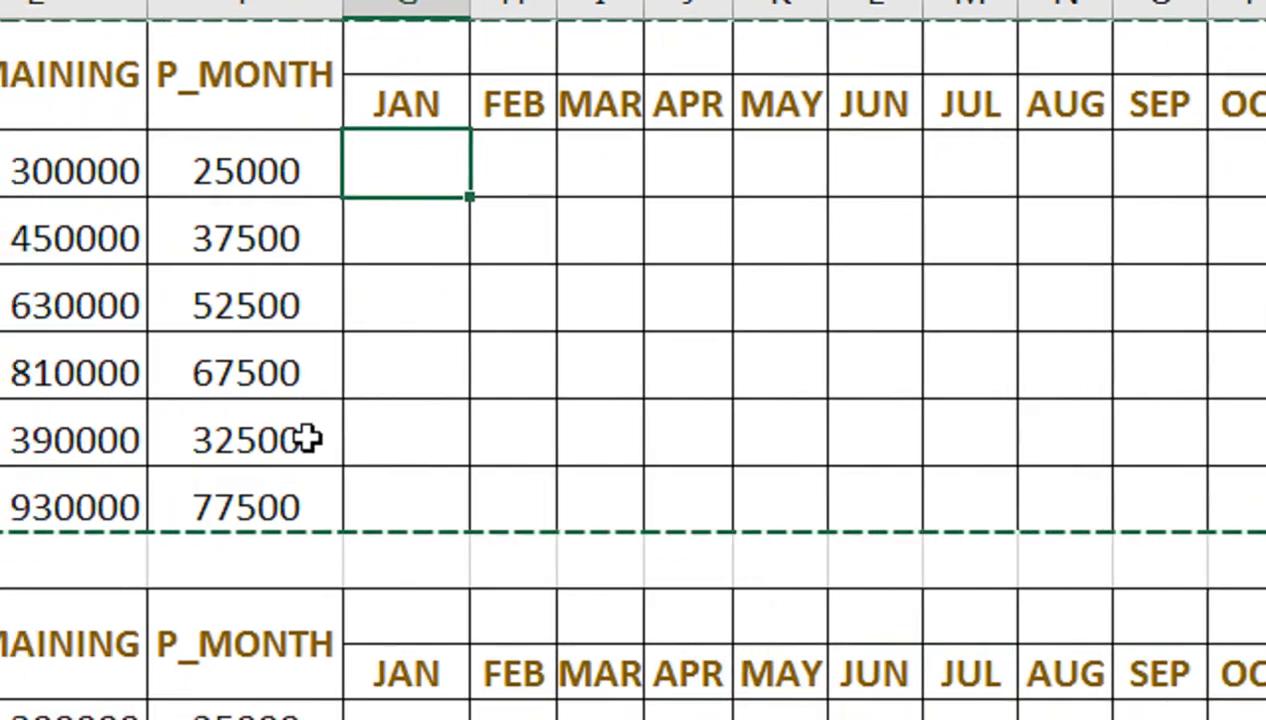
pyautogui.click(418, 255)
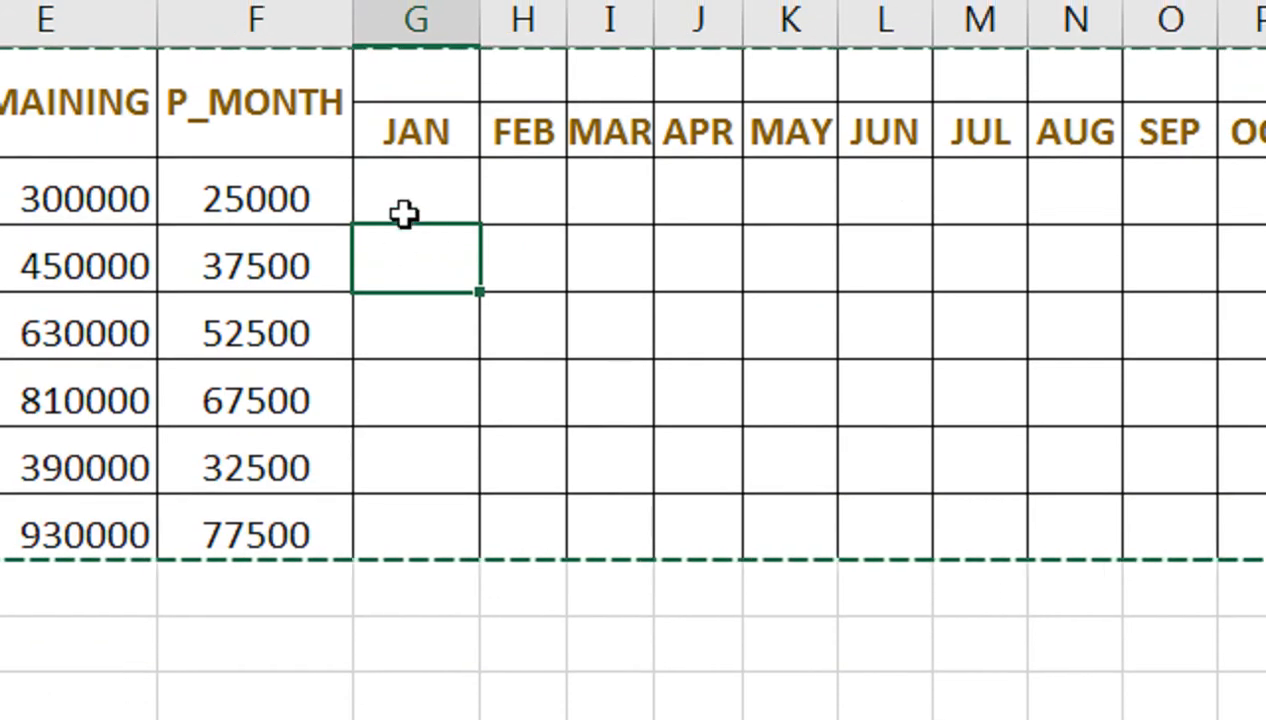
# Begin the January payment formula in G3 as =IF(OR(COLUMNS(, testing the month's column count.
pyautogui.click(404, 204)
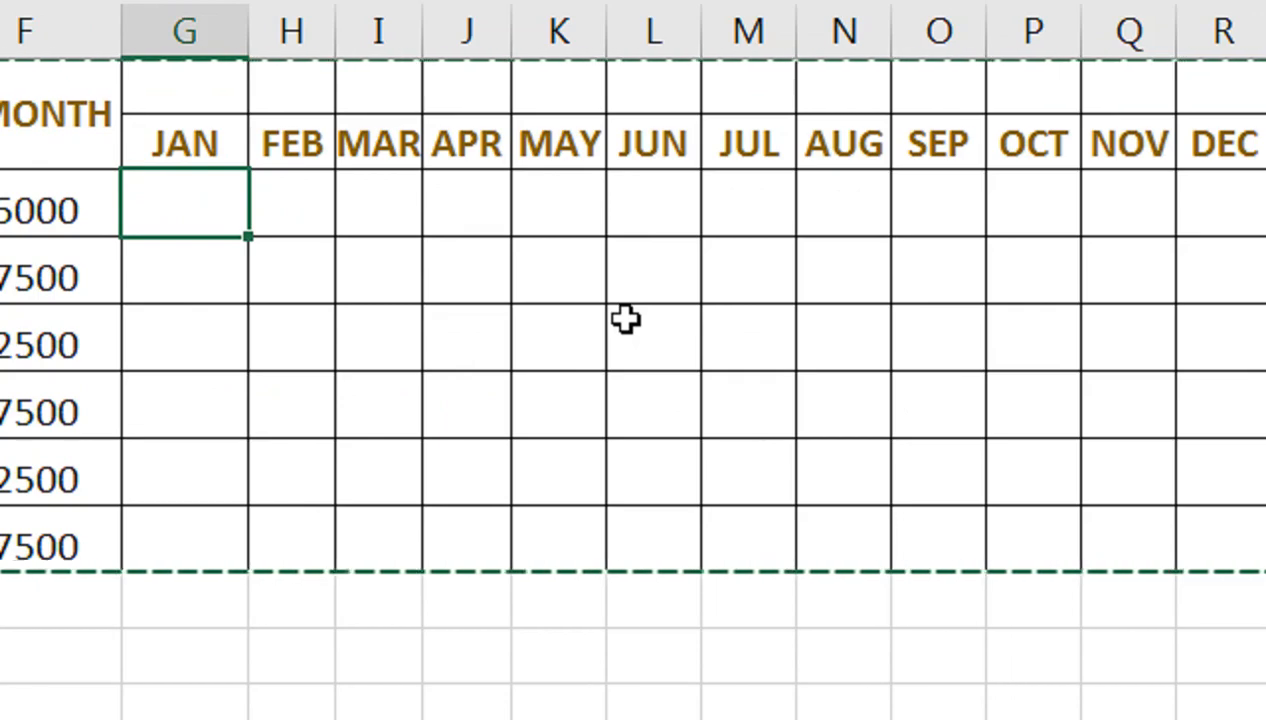
pyautogui.write('=if')
pyautogui.press('Tab')
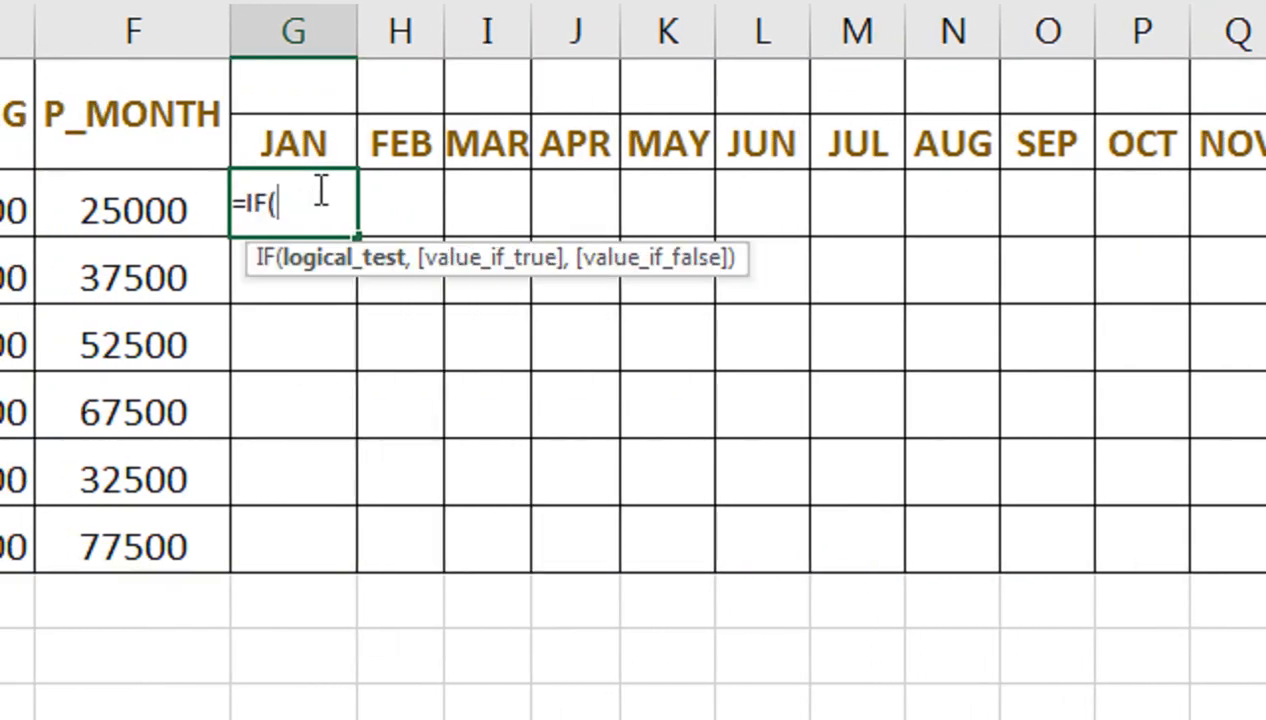
pyautogui.write('or')
pyautogui.press('Tab')
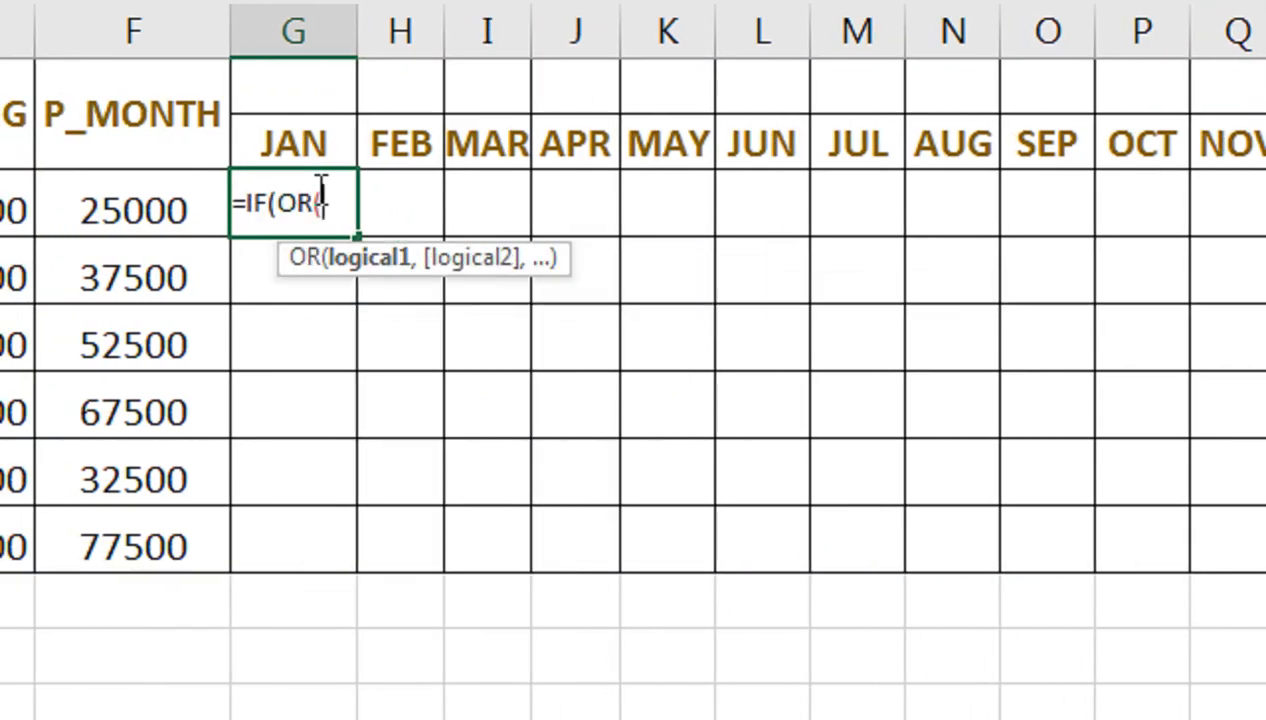
pyautogui.write('c')
pyautogui.press('BackSpace')
pyautogui.write('COL')
pyautogui.press('Down')
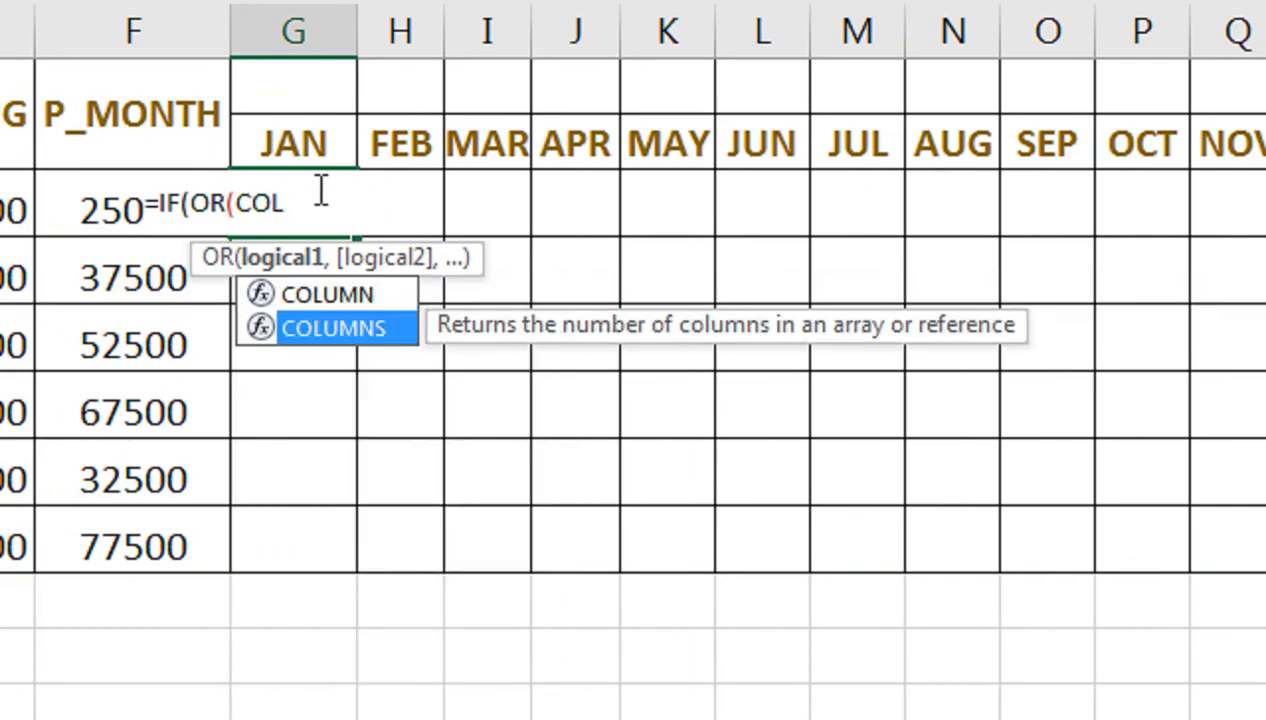
pyautogui.press('Tab')
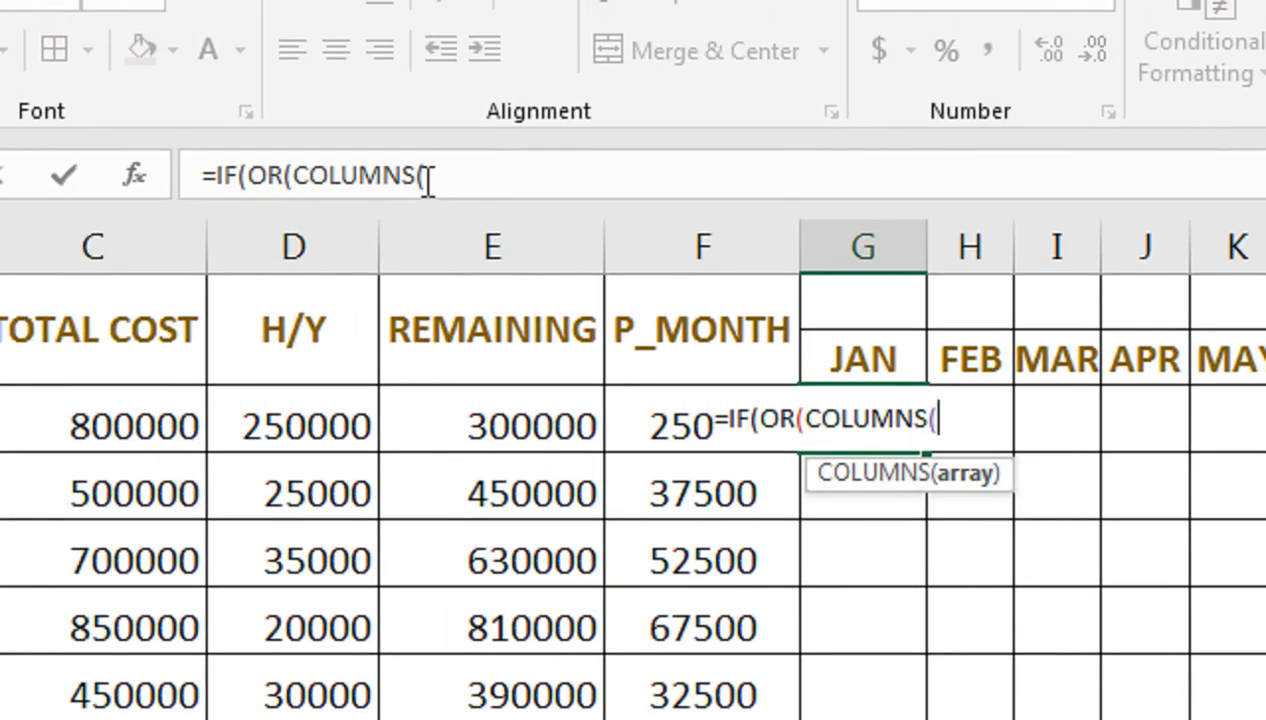
# Complete the first OR condition in G3 as COLUMNS($G$2:G2)=6, locking only the start of the range.
pyautogui.click(880, 362)
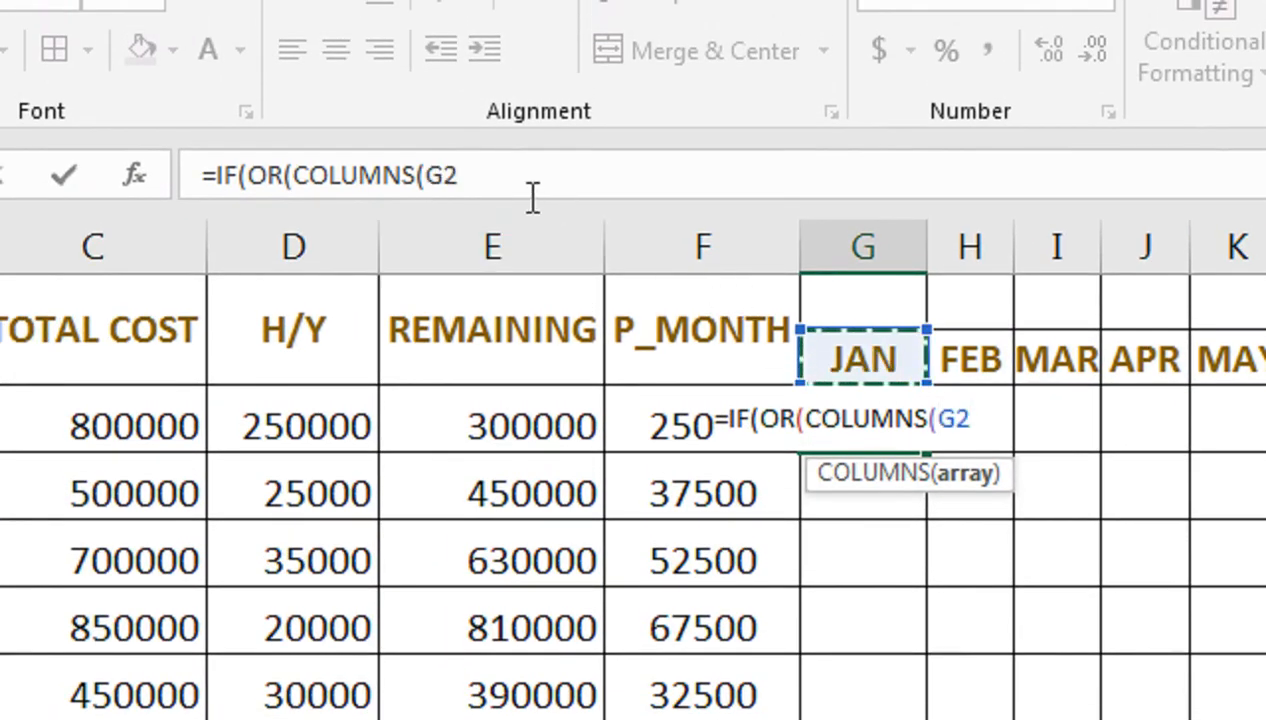
pyautogui.write(':G2')
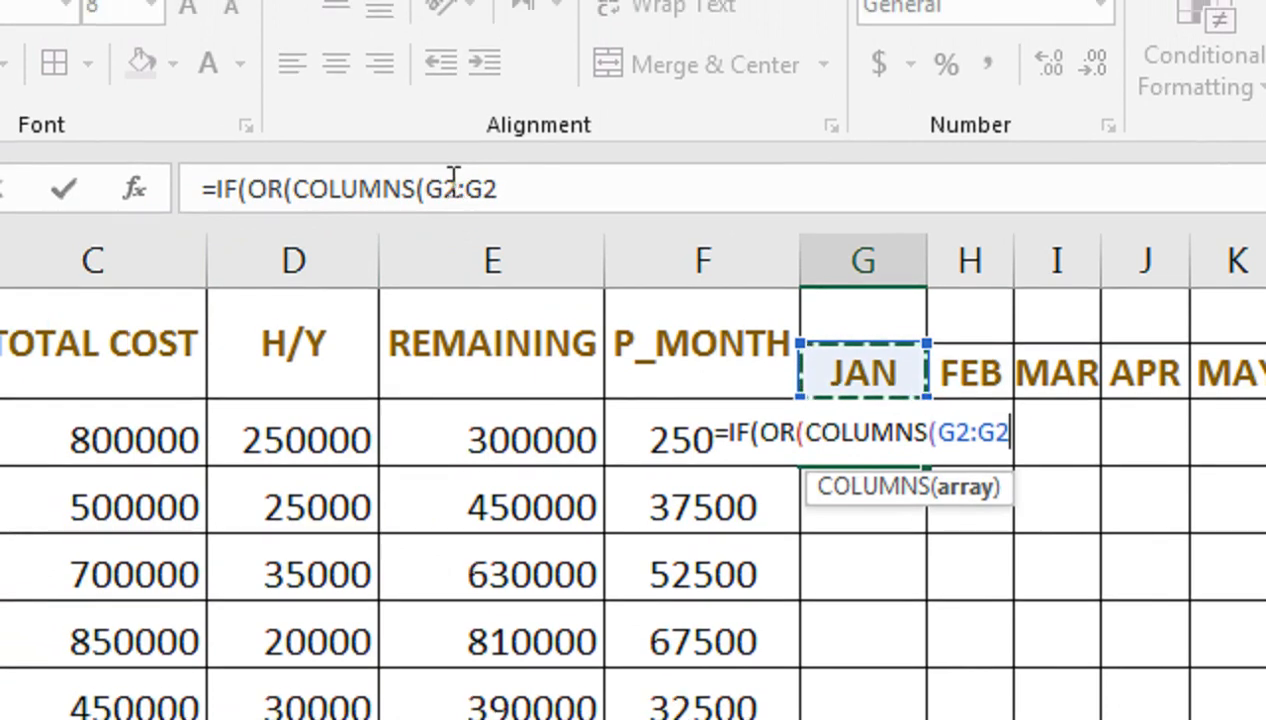
pyautogui.click(450, 175)
pyautogui.click(447, 189)
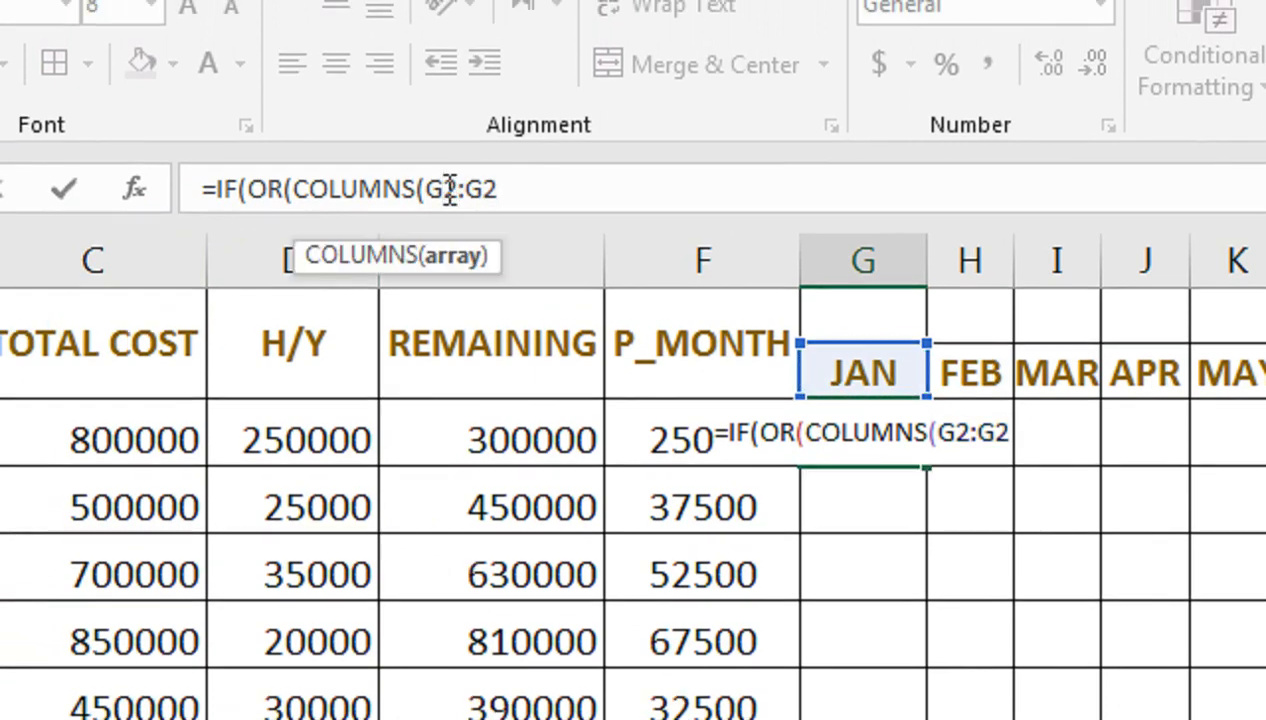
pyautogui.press('F4')
pyautogui.click(576, 191)
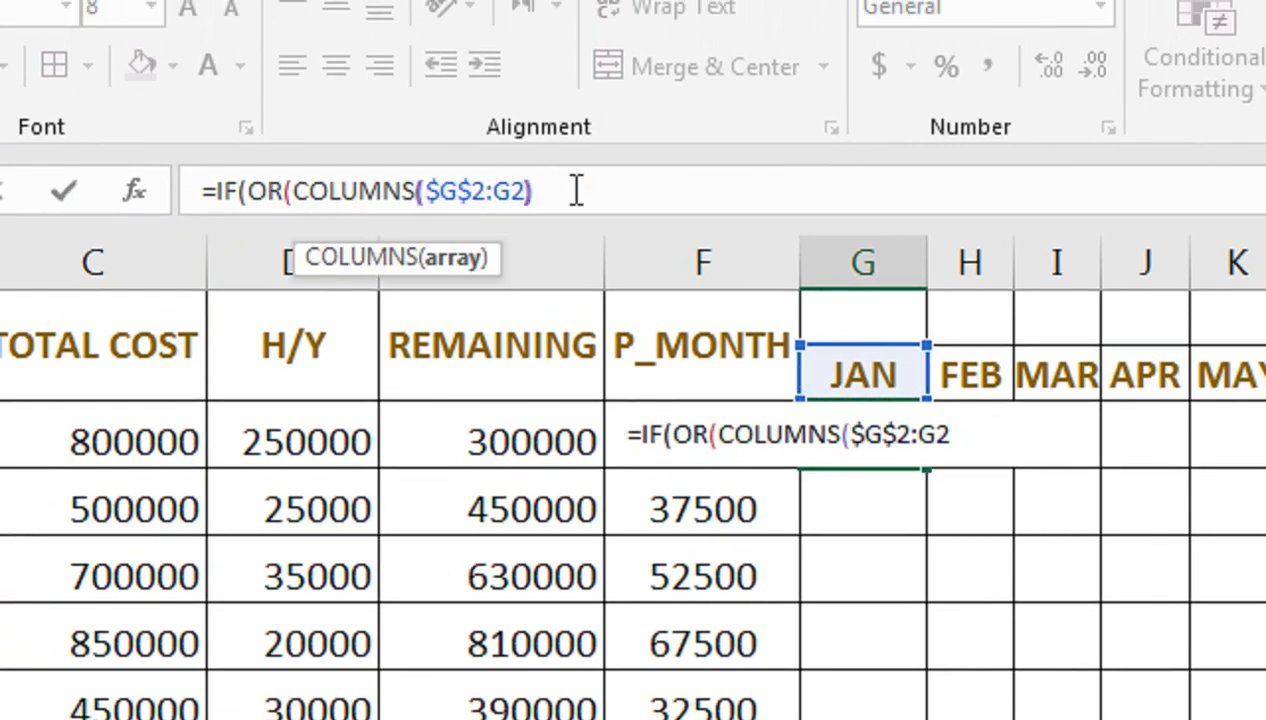
pyautogui.write(')=6')
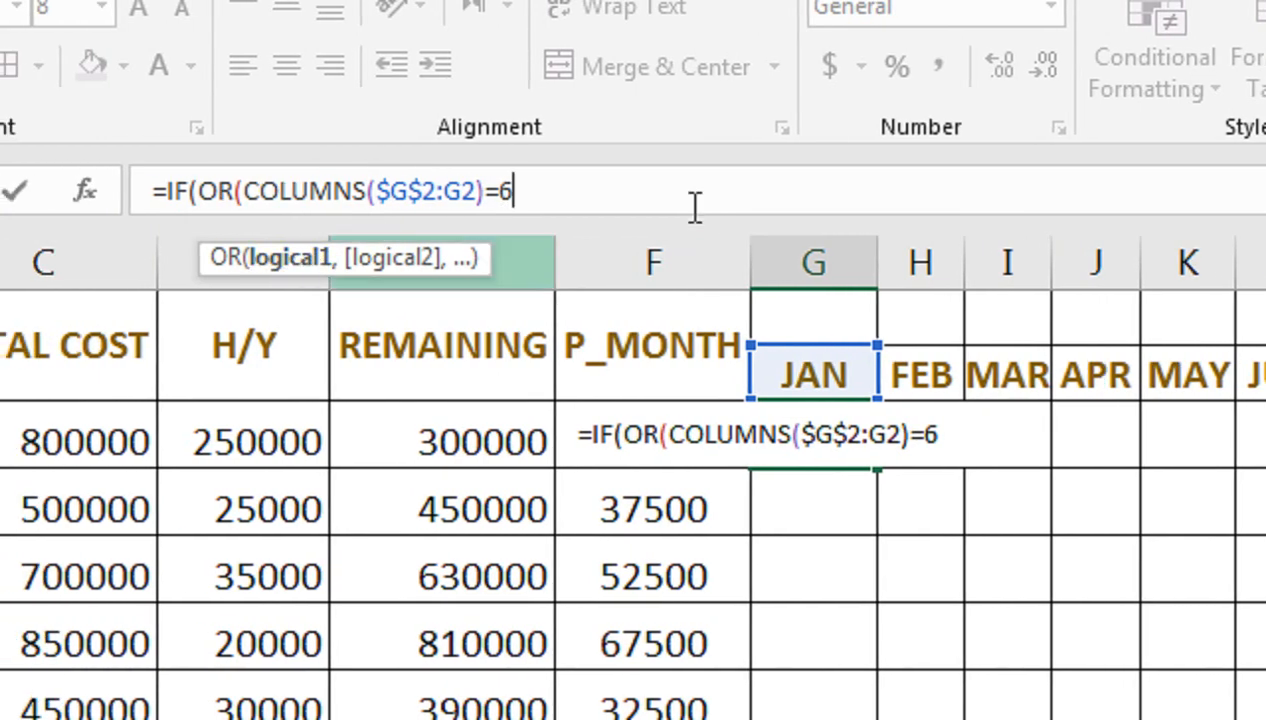
# Add a second OR condition COLUMNS($G$2:G2)=12 by reusing the first condition, and close the OR test.
pyautogui.write(',')
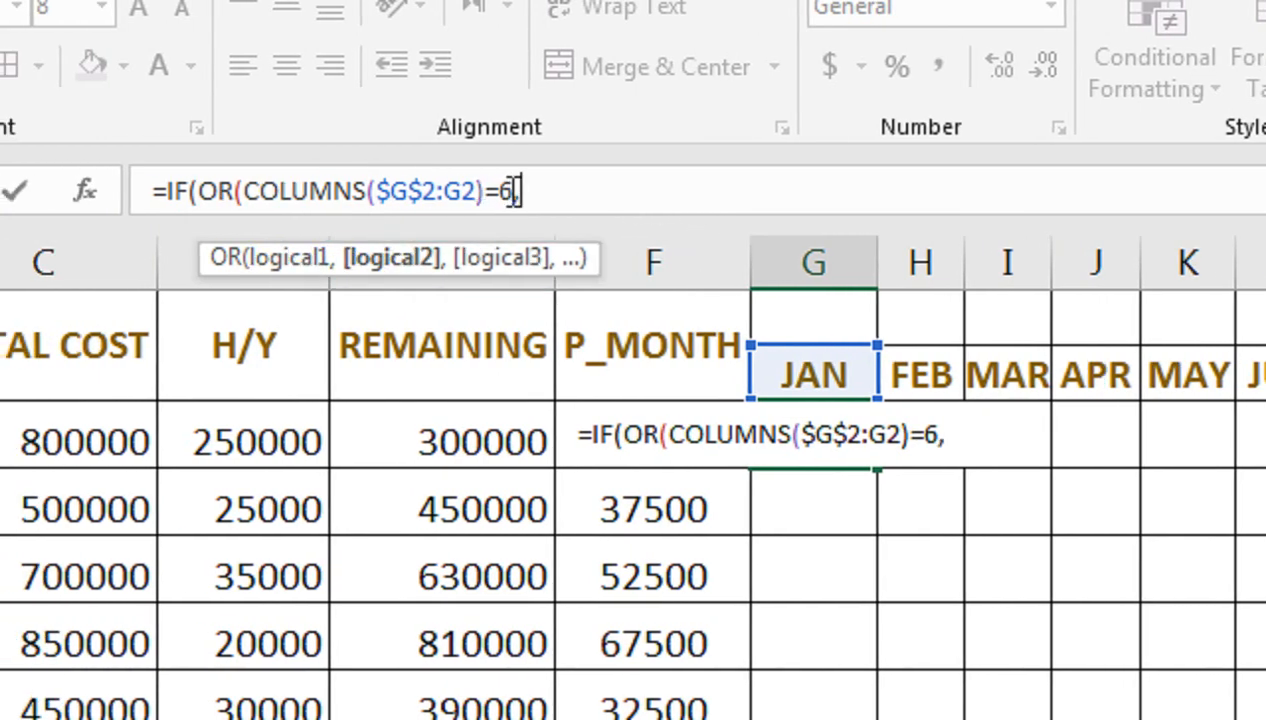
pyautogui.moveTo(512, 190); pyautogui.dragTo(248, 180)
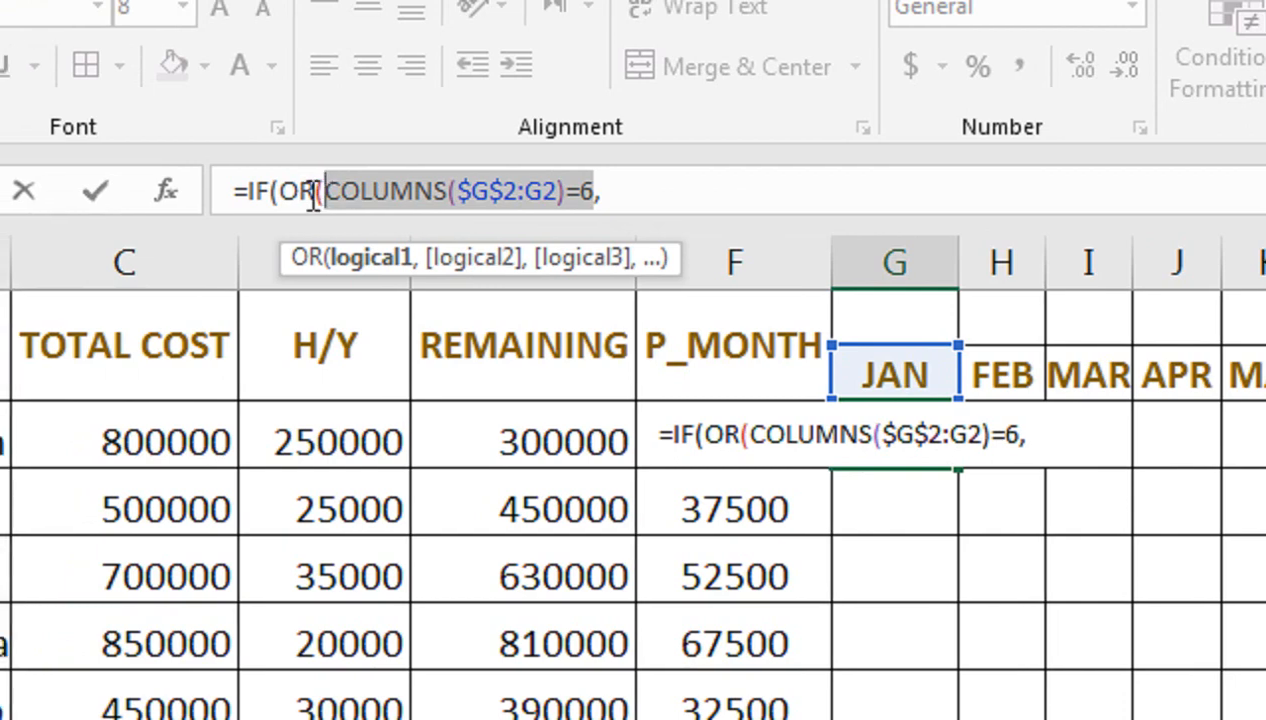
pyautogui.click(735, 200)
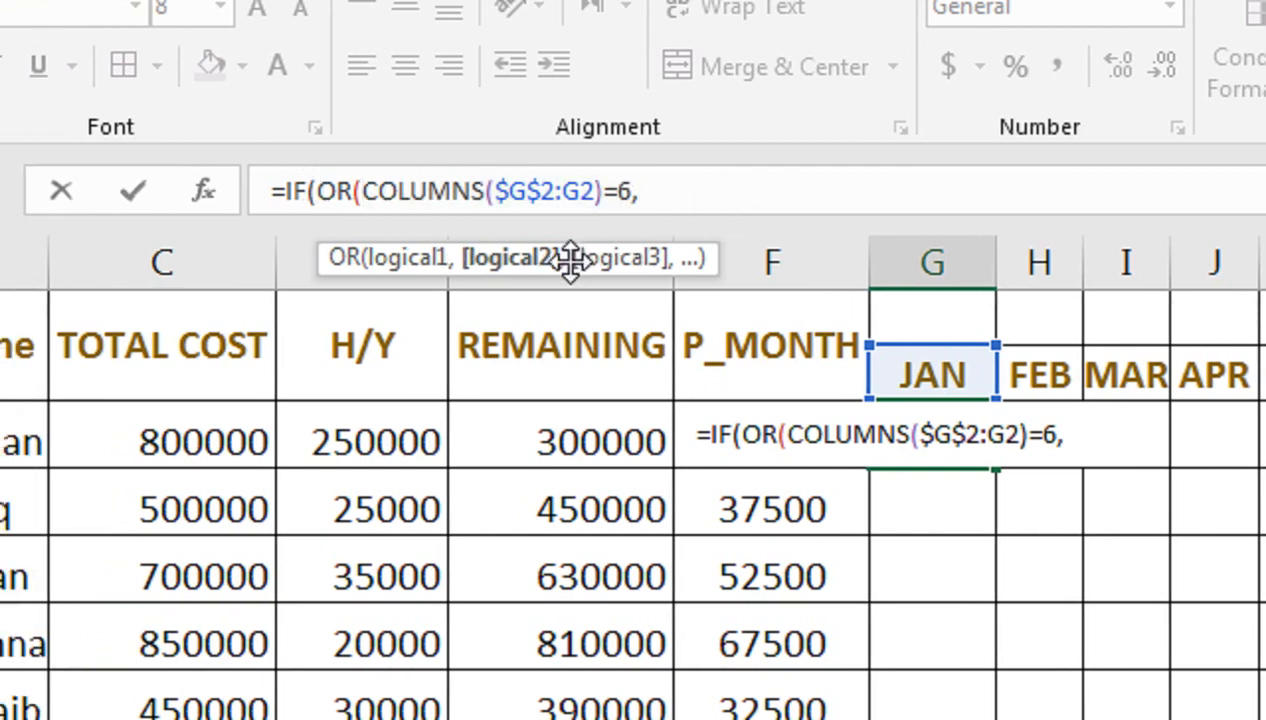
pyautogui.hotkey('ctrl', 'v')
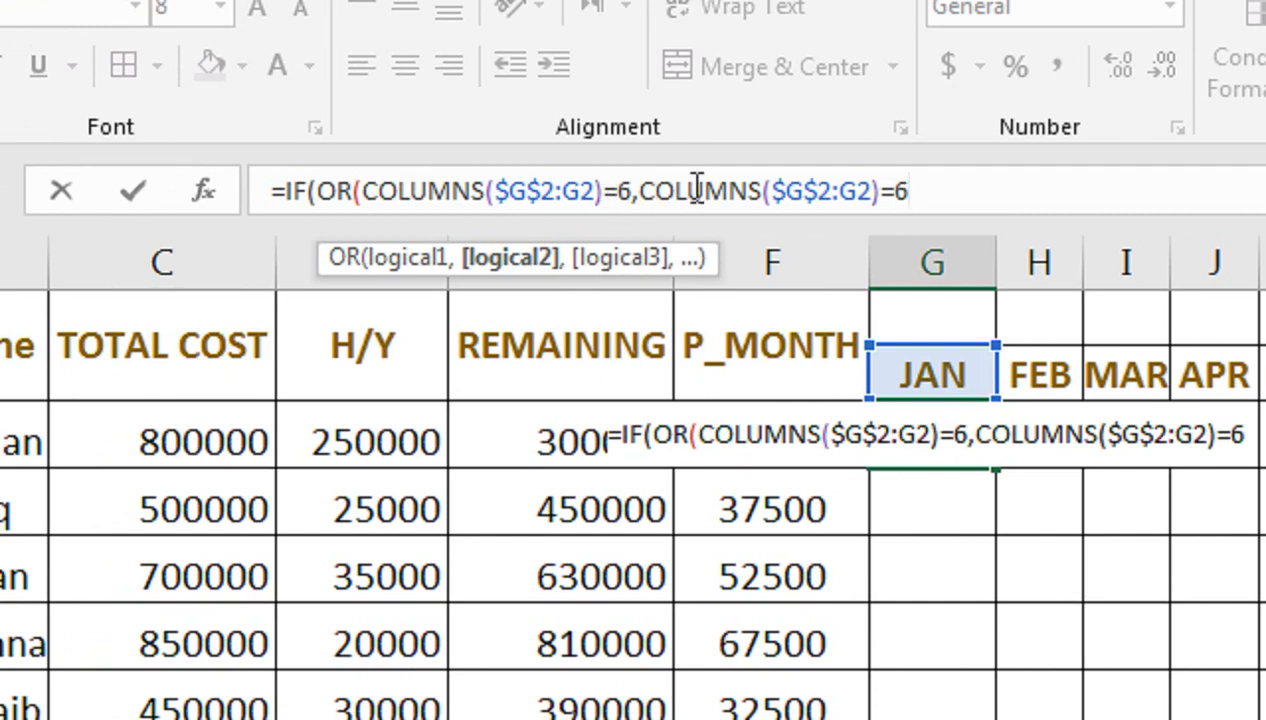
pyautogui.press('BackSpace')
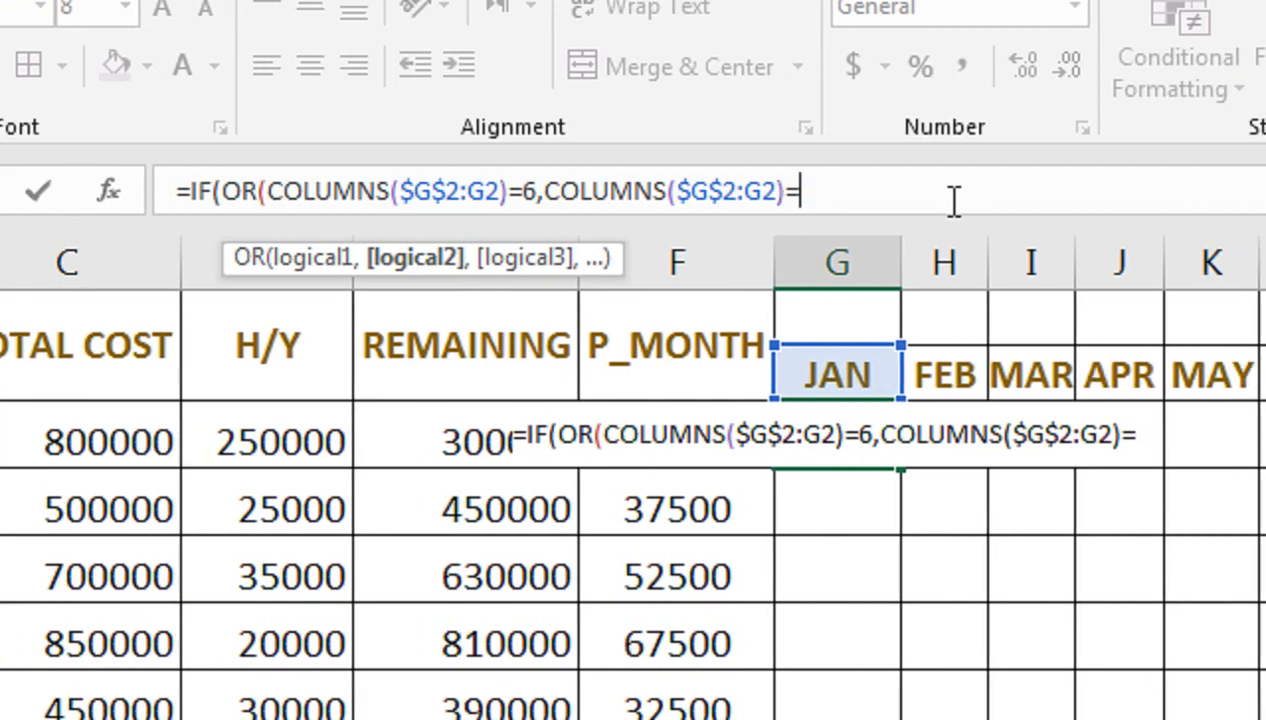
pyautogui.write('12')
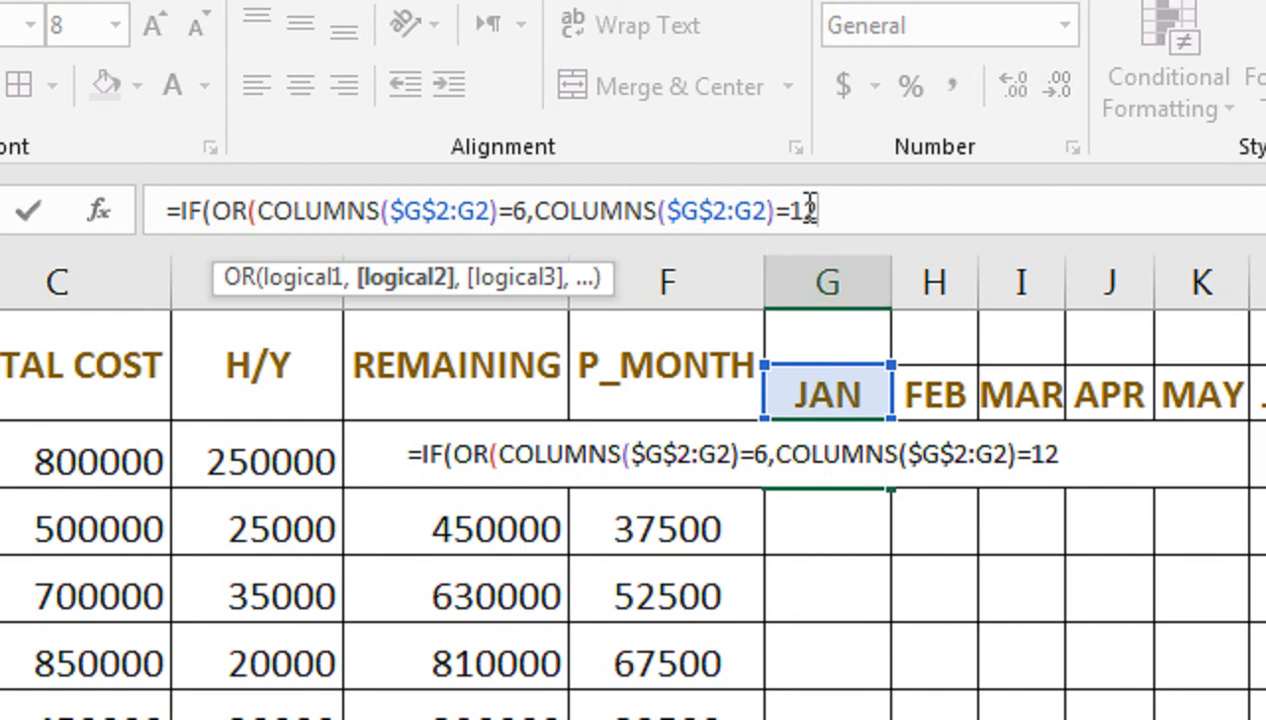
pyautogui.write(')')
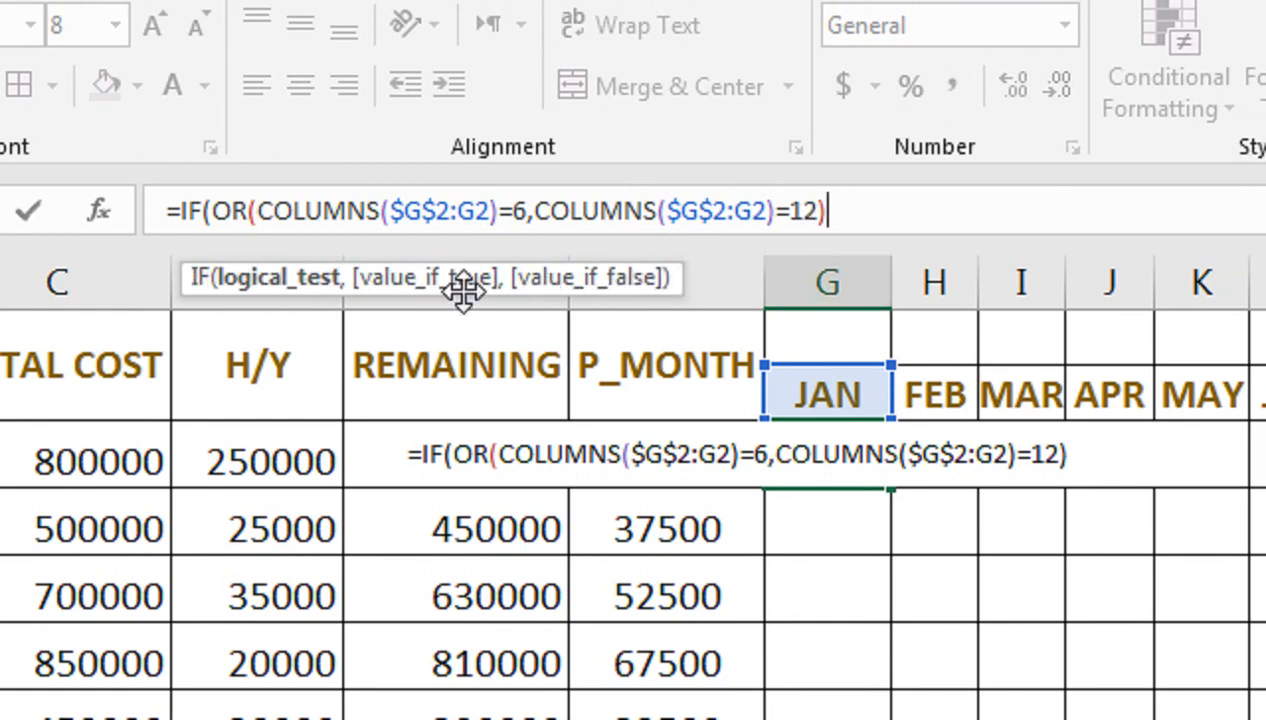
# Enter D3+F3 as the IF formula's value-if-true, adding the half-yearly payment to the monthly instalment.
pyautogui.write(',')
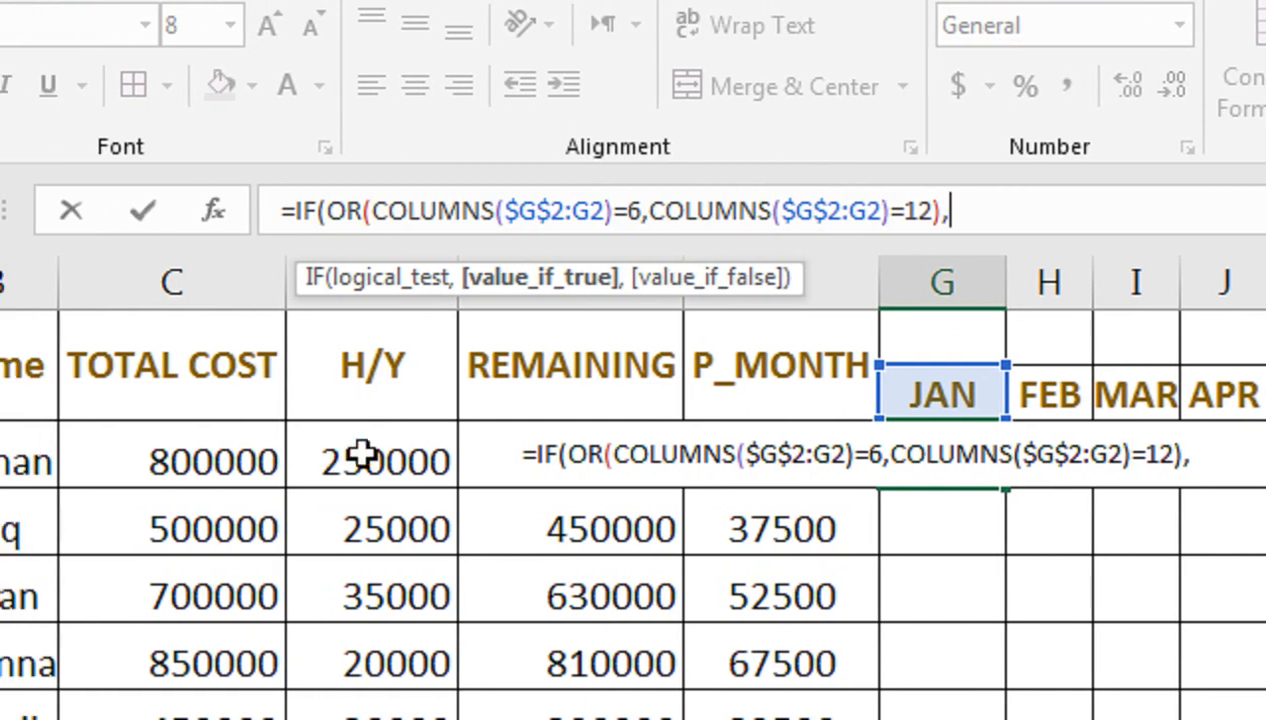
pyautogui.click(249, 458)
pyautogui.write('+')
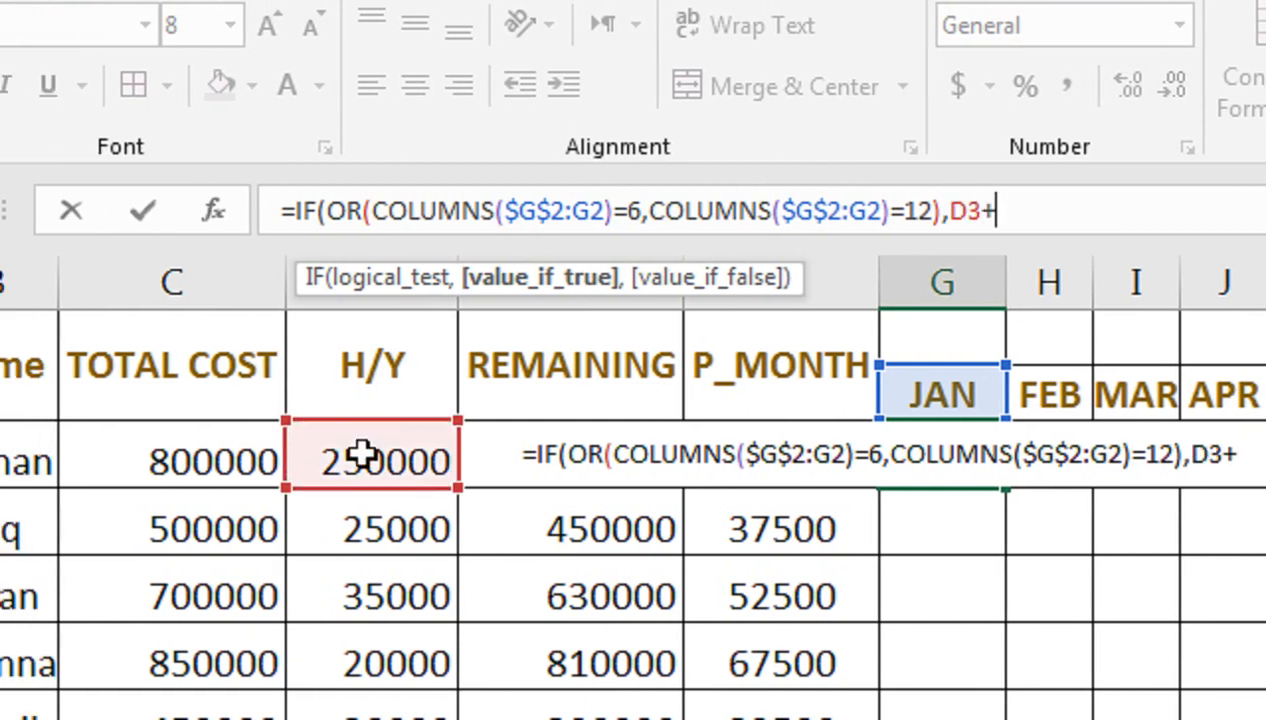
pyautogui.press('Right')
pyautogui.press('Right')
pyautogui.press('Up')
pyautogui.press('Left')
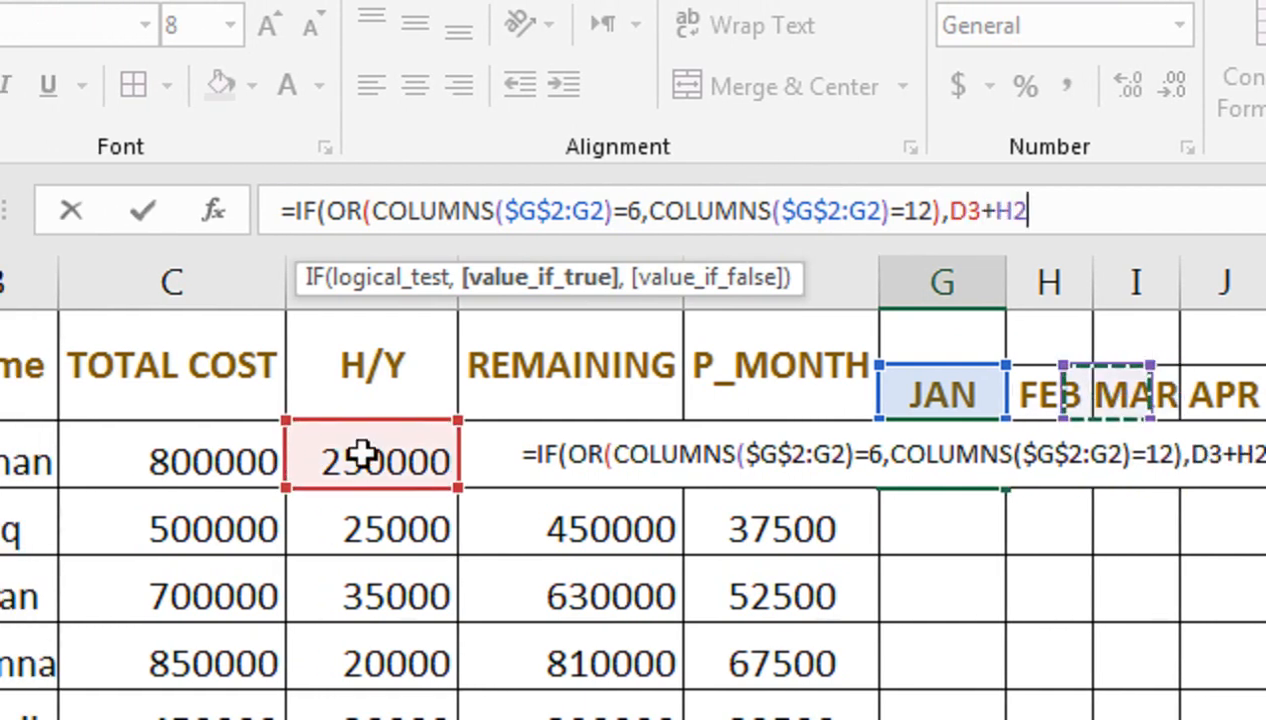
pyautogui.press('Left')
pyautogui.press('Left')
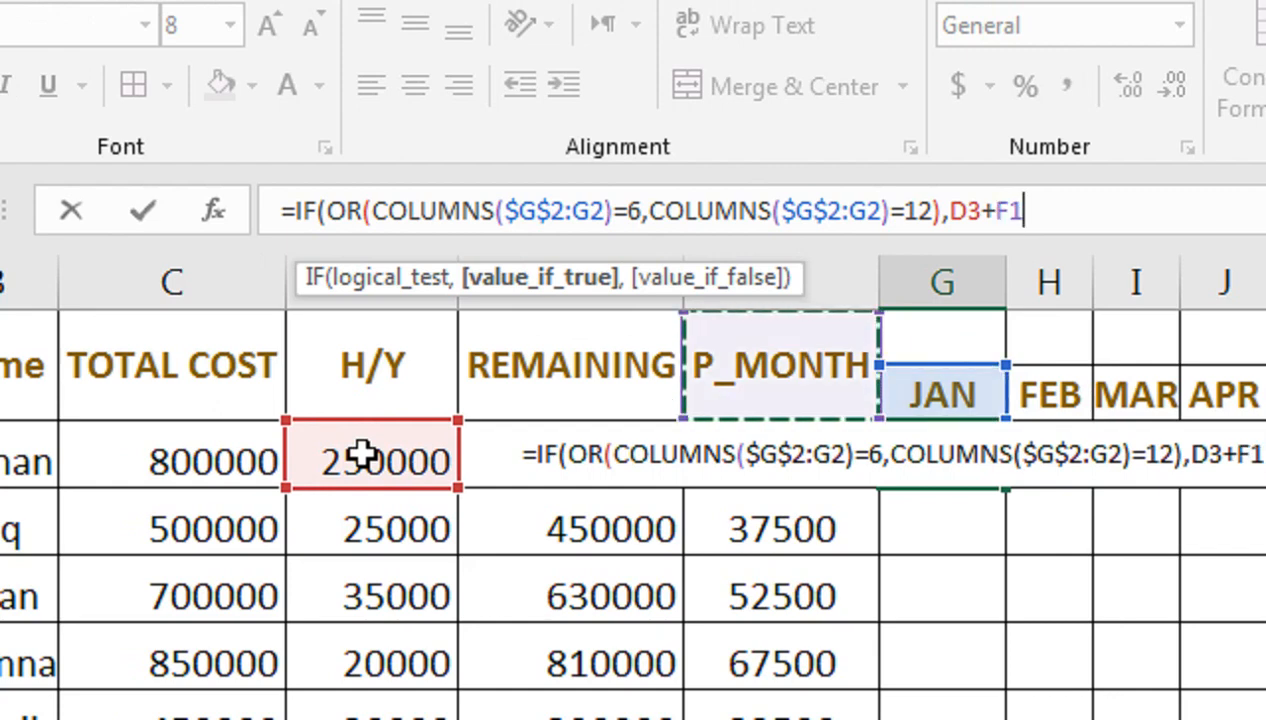
pyautogui.press('Down')
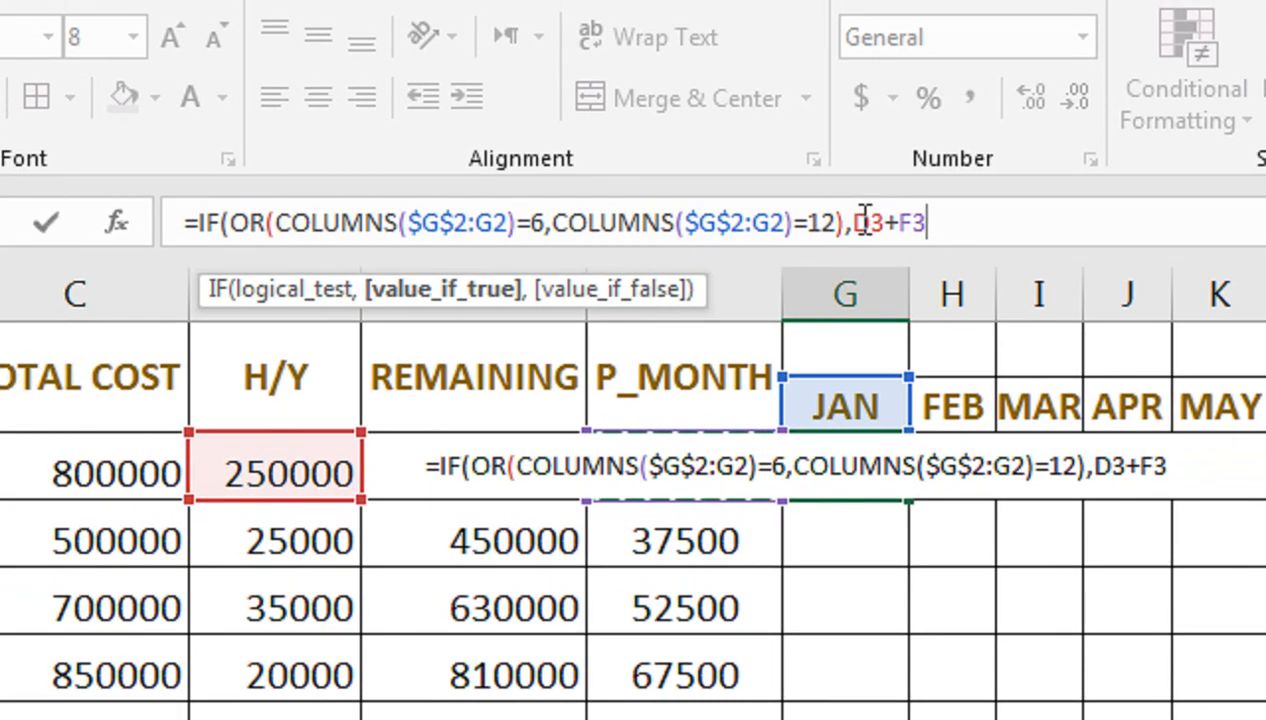
# Lock the columns of both references in the value-if-true argument so it reads $D3+$F3.
pyautogui.click(864, 221)
pyautogui.press('F4')
pyautogui.press('F4')
pyautogui.press('F4')
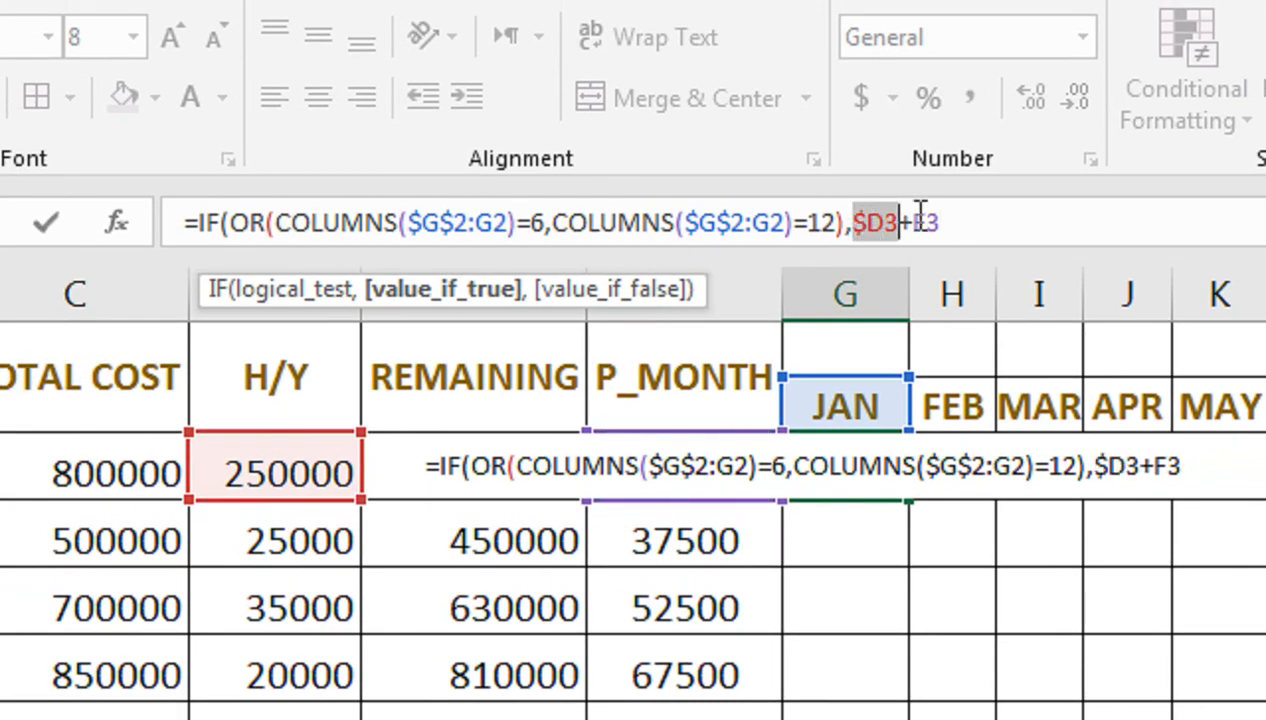
pyautogui.doubleClick(922, 210)
pyautogui.press('F4')
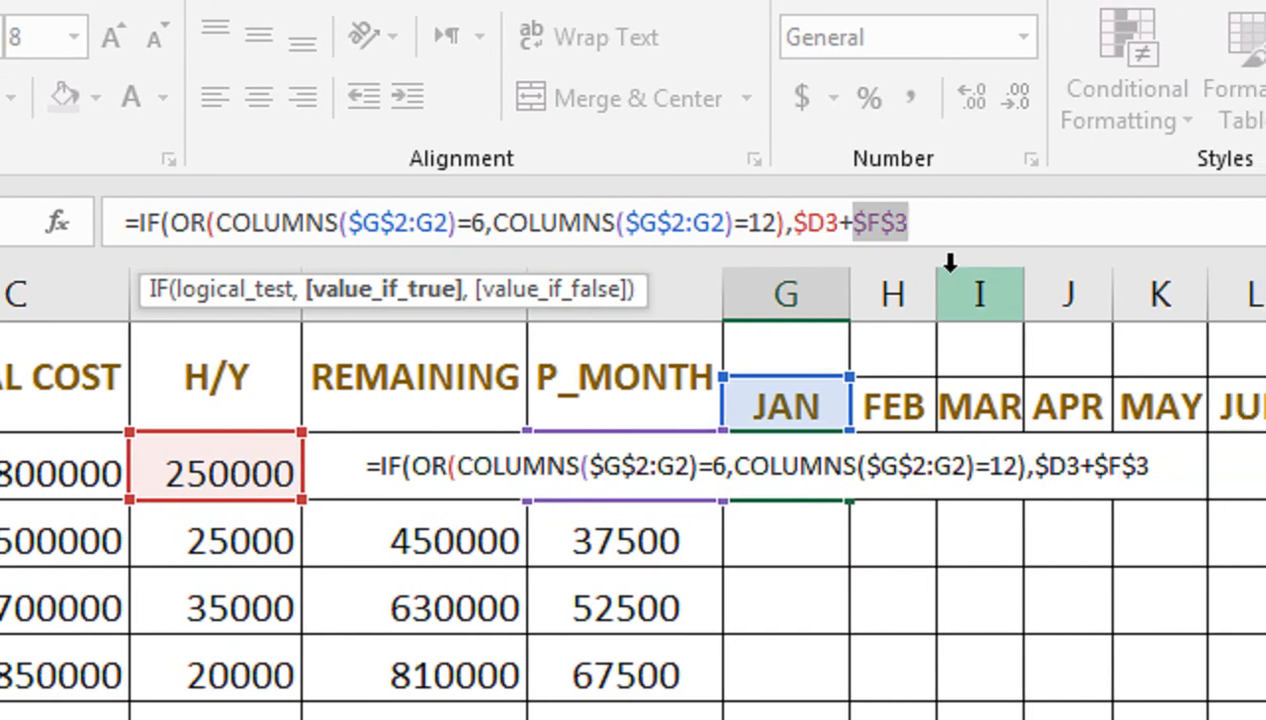
pyautogui.press('F4')
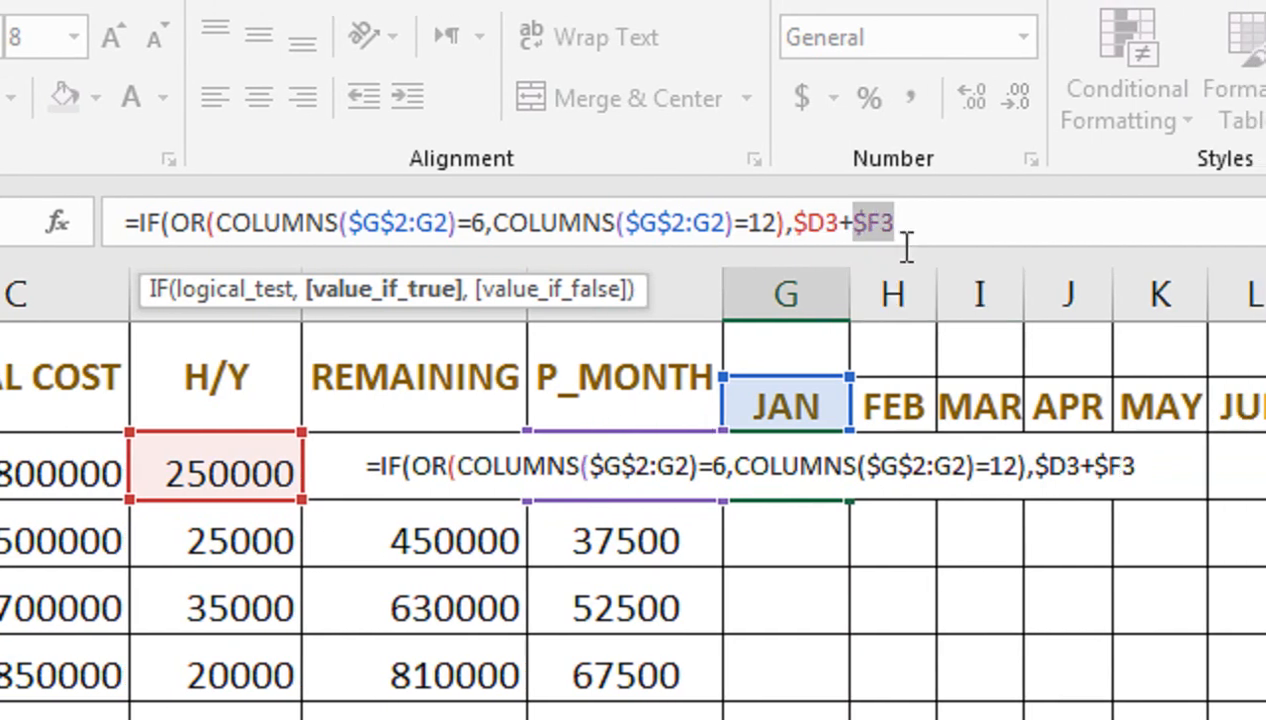
pyautogui.click(955, 230)
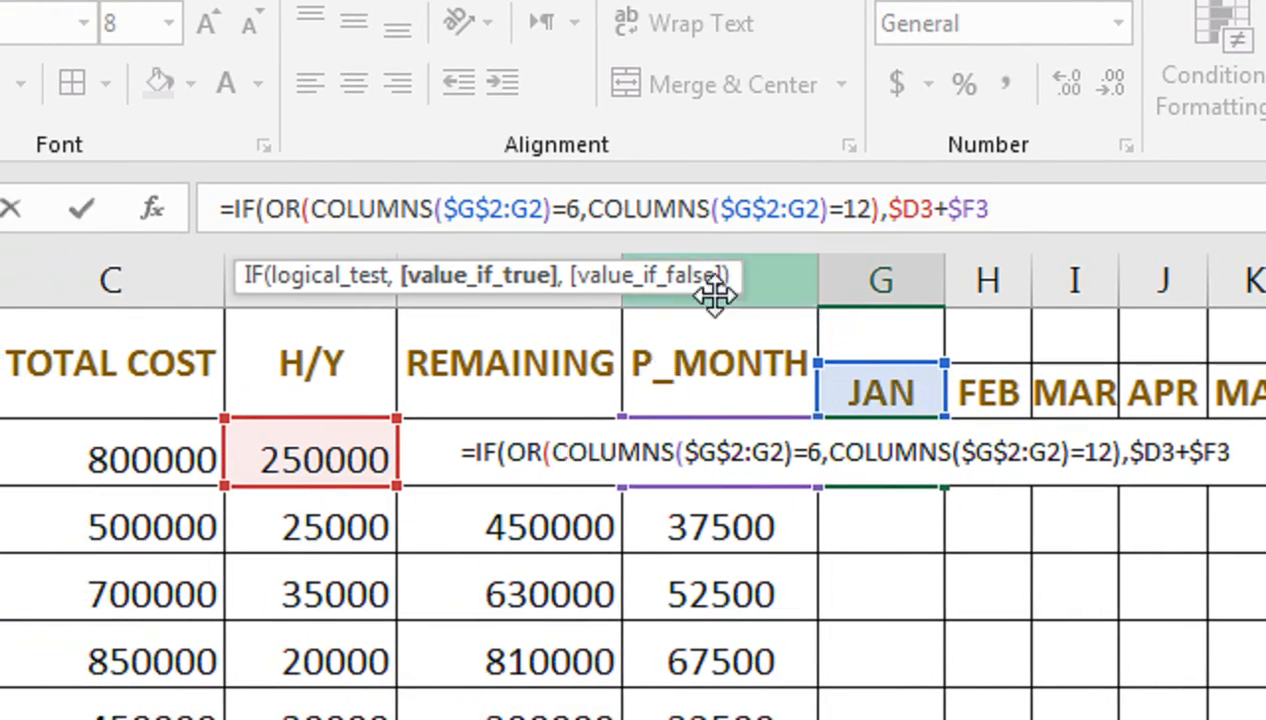
# Complete the IF formula in G3 with the column-locked monthly instalment $F3 as its value-if-false, and close the function.
pyautogui.write(',')
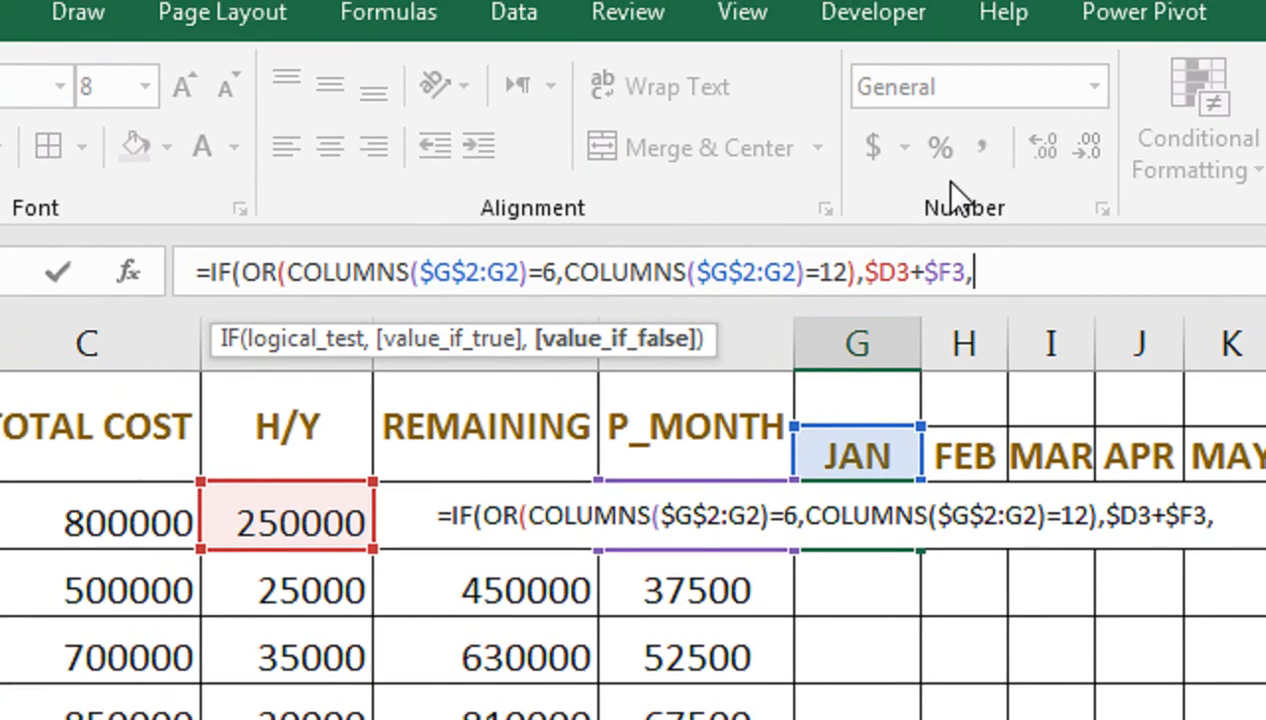
pyautogui.click(759, 398)
pyautogui.press('Down')
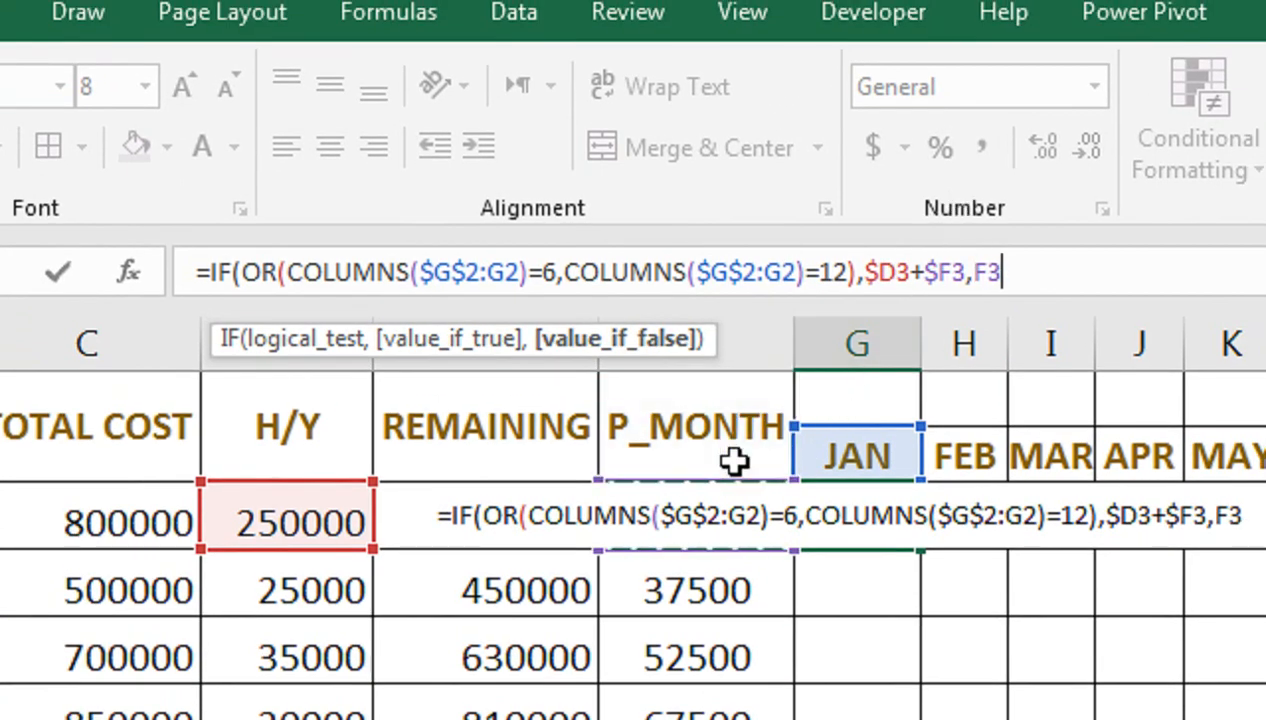
pyautogui.press('F4')
pyautogui.press('F4')
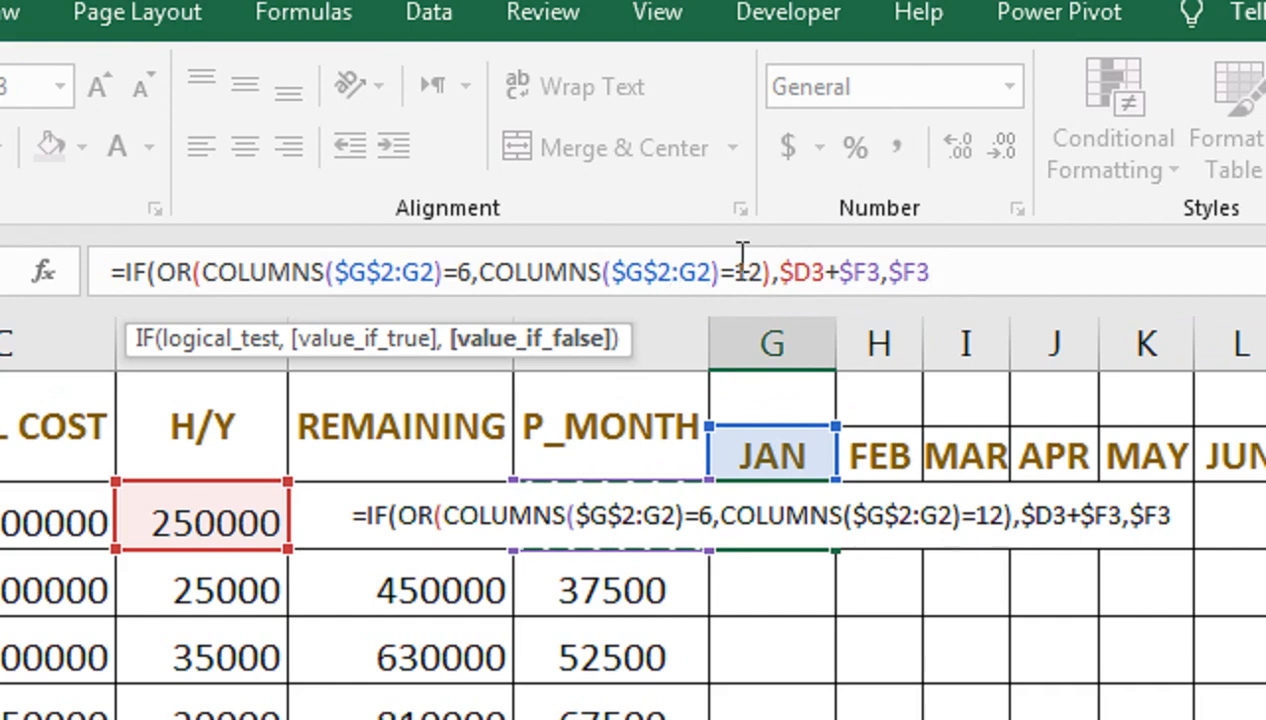
pyautogui.write(')')
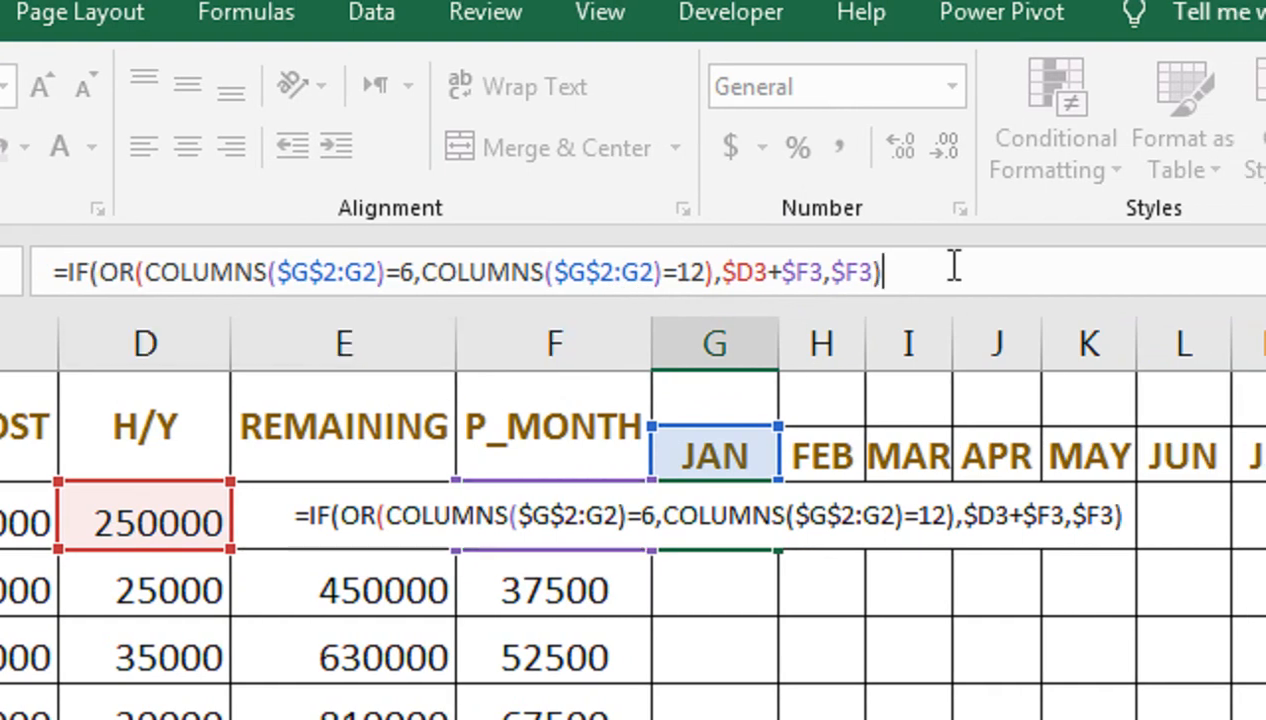
pyautogui.press('Return')
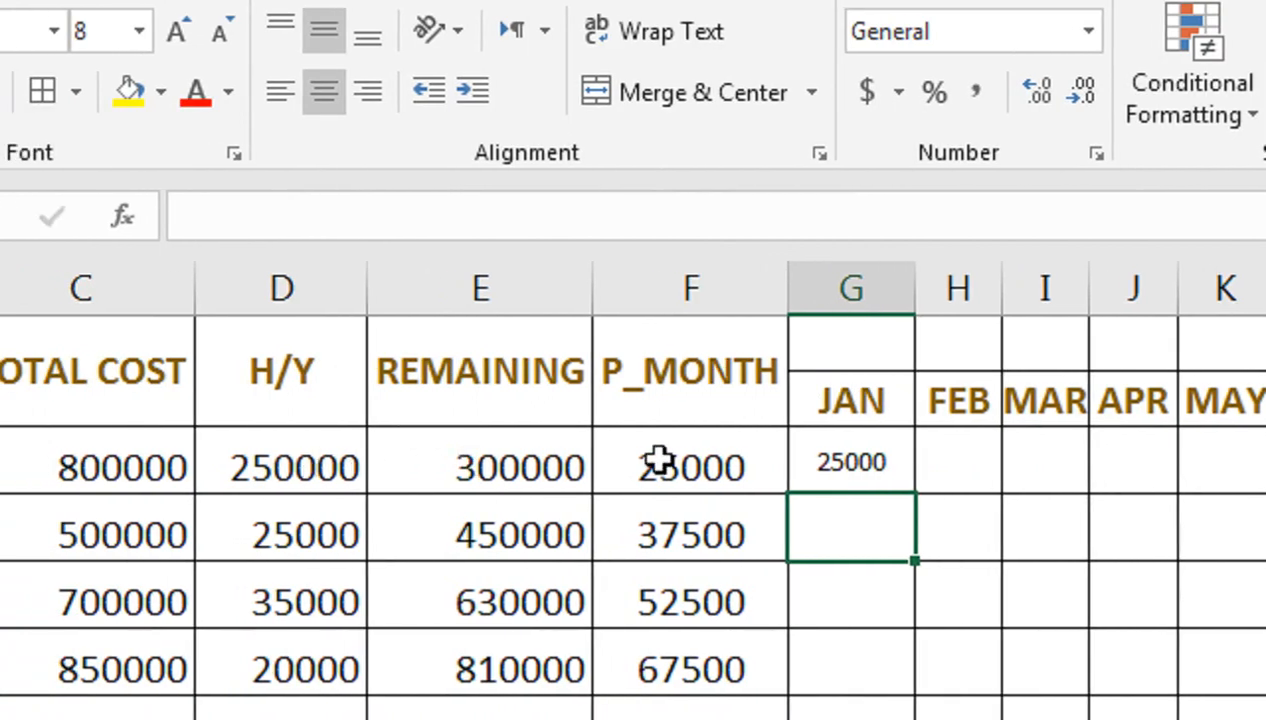
# Fill the G3 instalment formula across row 3 to June and on to December.
pyautogui.click(636, 469)
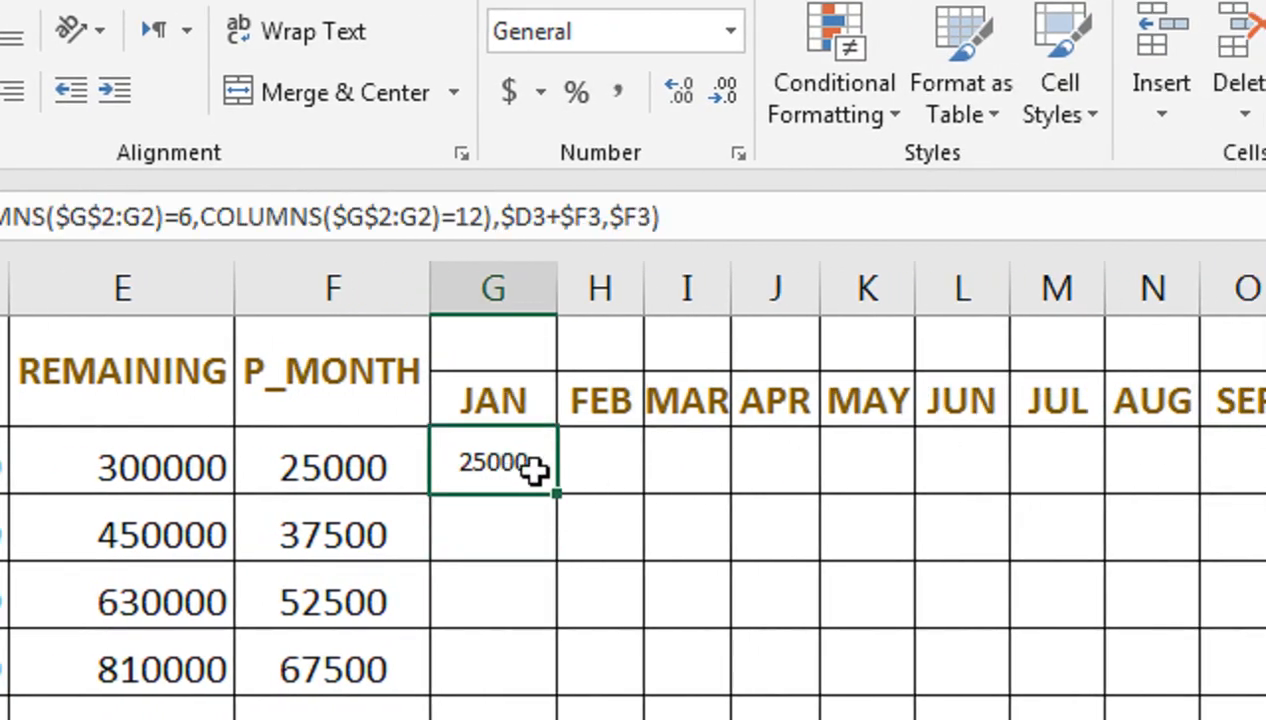
pyautogui.moveTo(553, 492); pyautogui.dragTo(1008, 470)
pyautogui.click(875, 474)
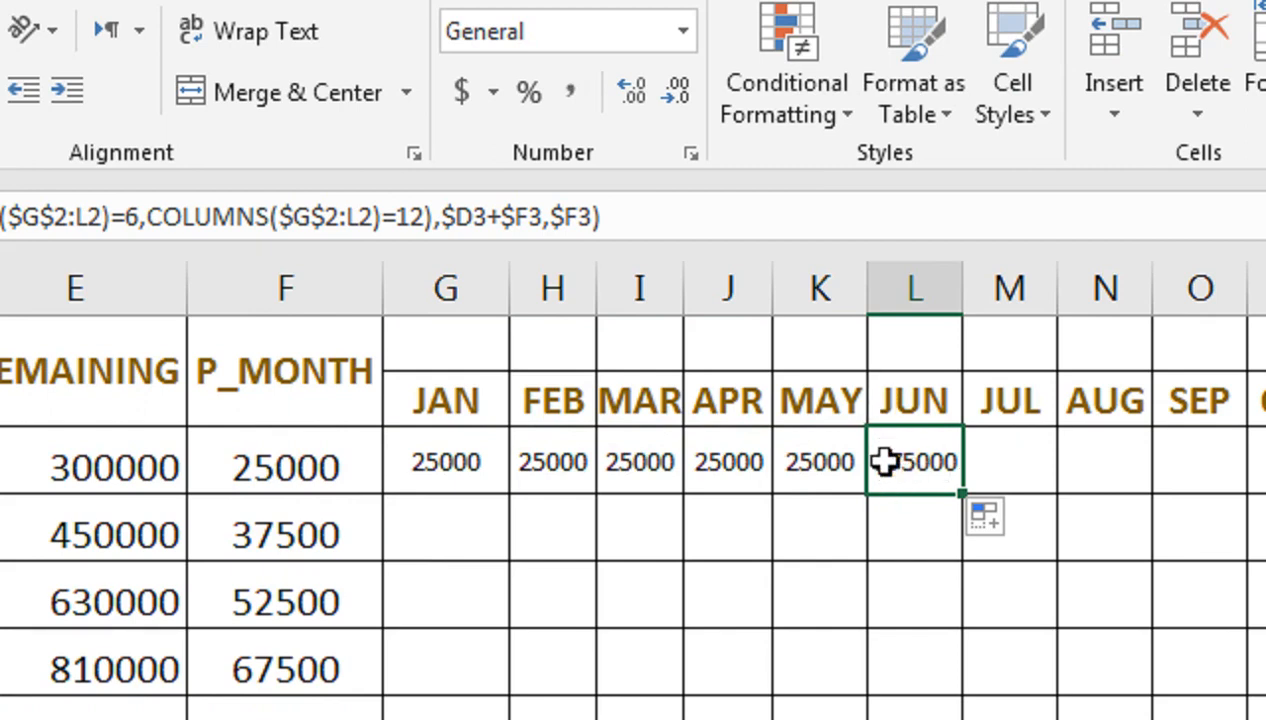
pyautogui.moveTo(943, 492); pyautogui.dragTo(1265, 453)
pyautogui.moveTo(969, 453); pyautogui.dragTo(966, 486)
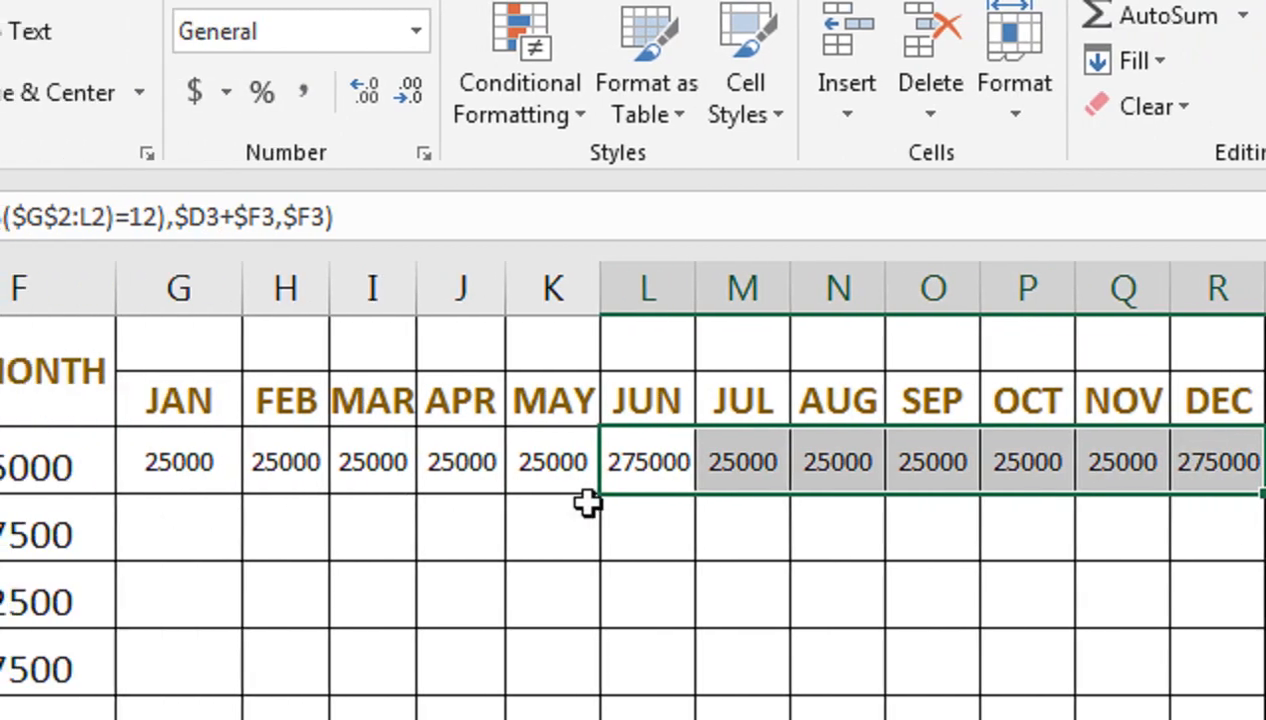
# Fill the January-to-December formulas in G3:R3 down through row 8.
pyautogui.moveTo(1000, 490); pyautogui.dragTo(805, 444)
pyautogui.moveTo(808, 241); pyautogui.dragTo(975, 234)
pyautogui.moveTo(350, 230); pyautogui.dragTo(985, 240)
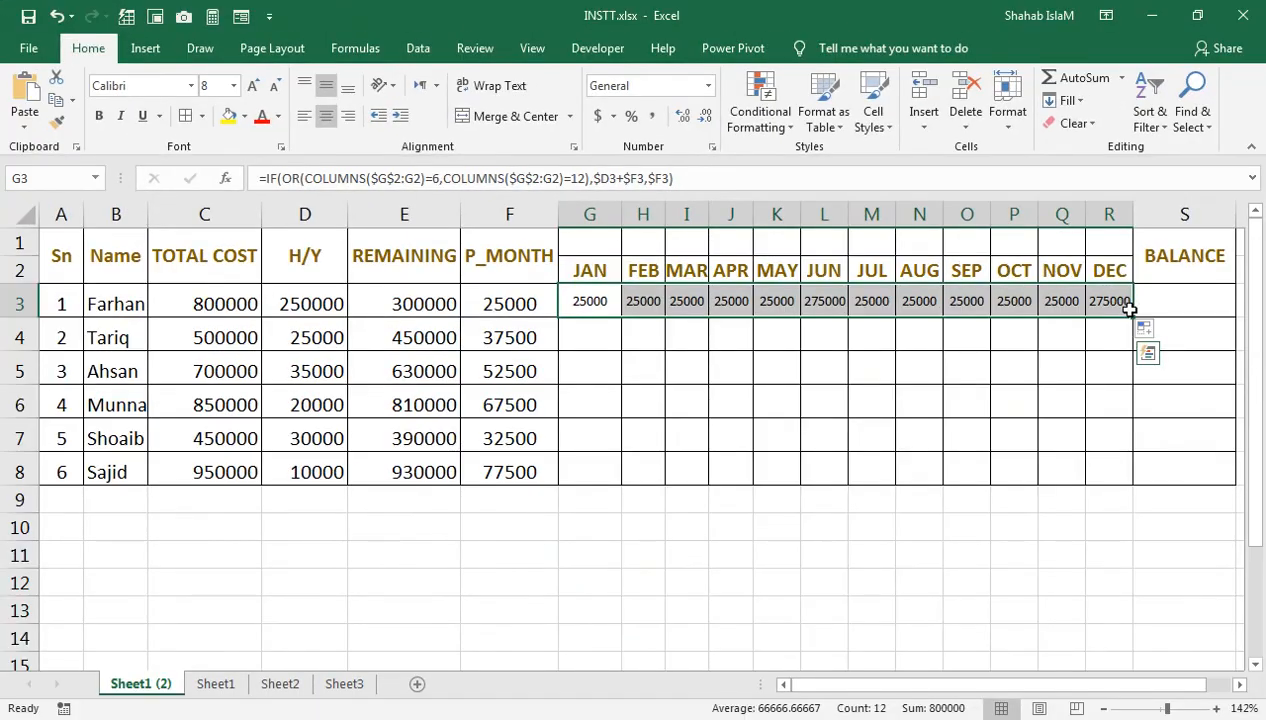
pyautogui.moveTo(1130, 318); pyautogui.dragTo(1130, 482)
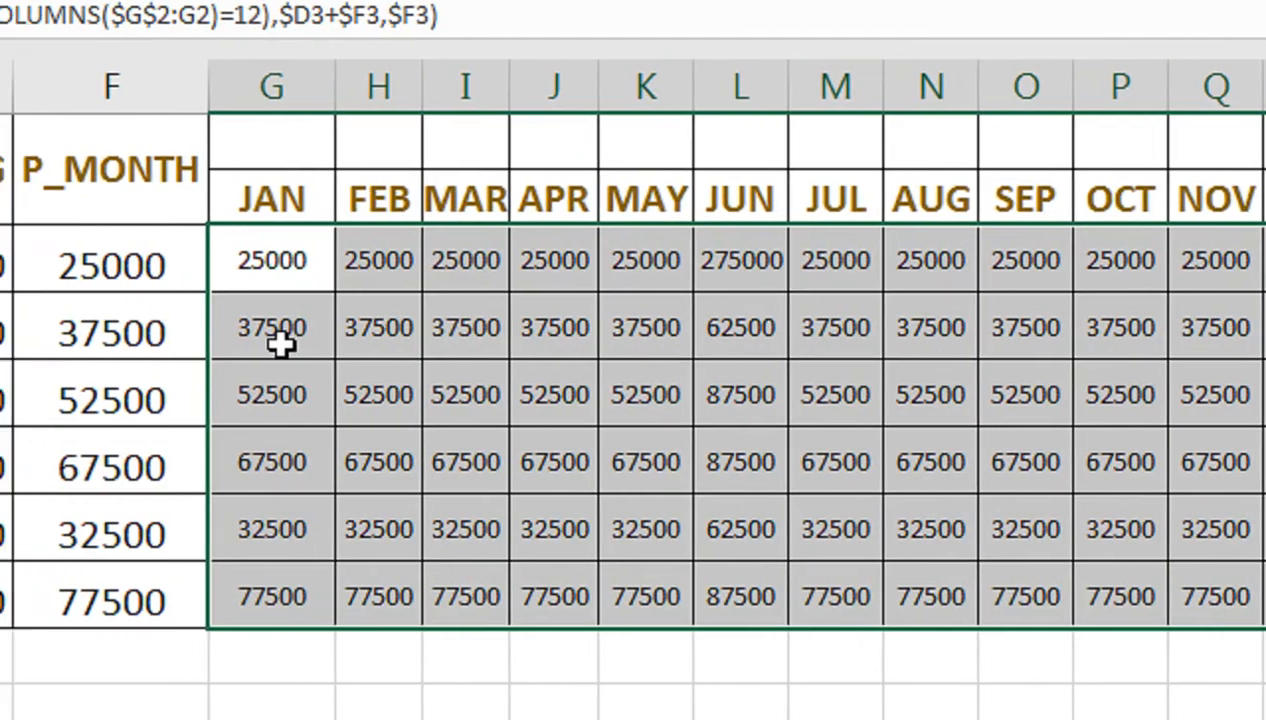
pyautogui.click(596, 340)
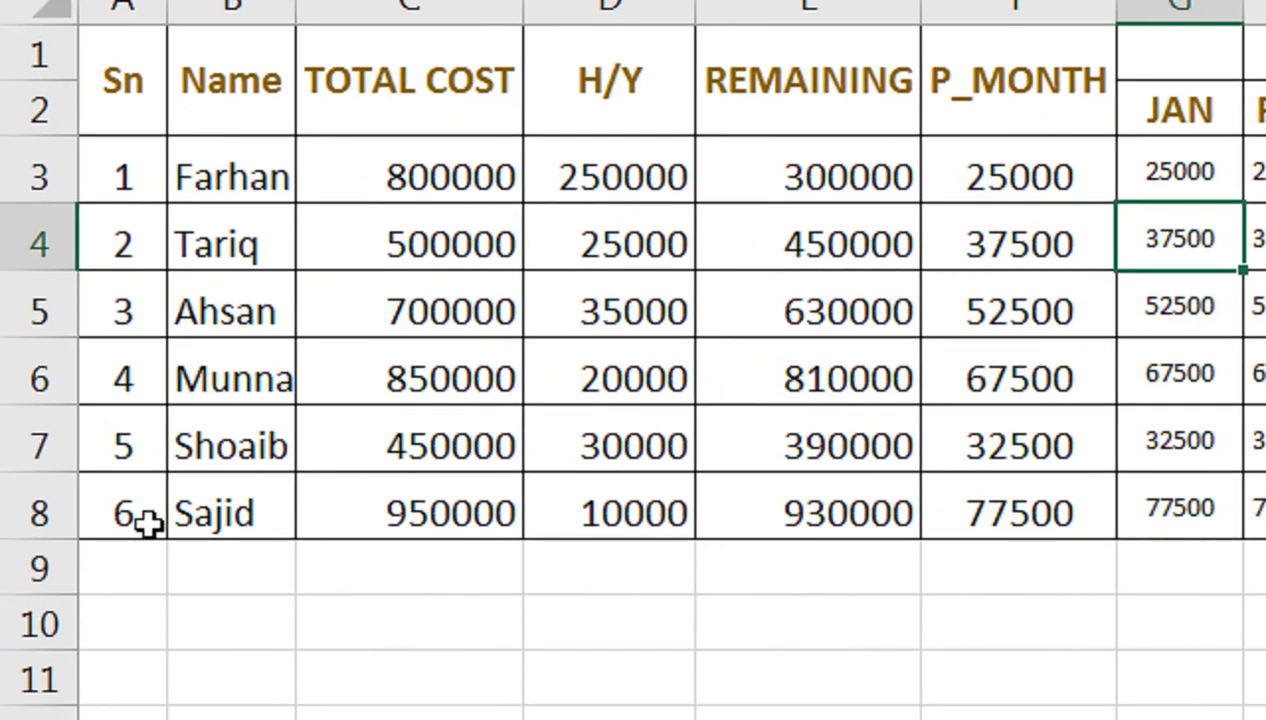
# Add a record in row 9 with serial number 7, the customer's name, total cost 125000 and half-yearly amount 20000.
pyautogui.click(145, 525)
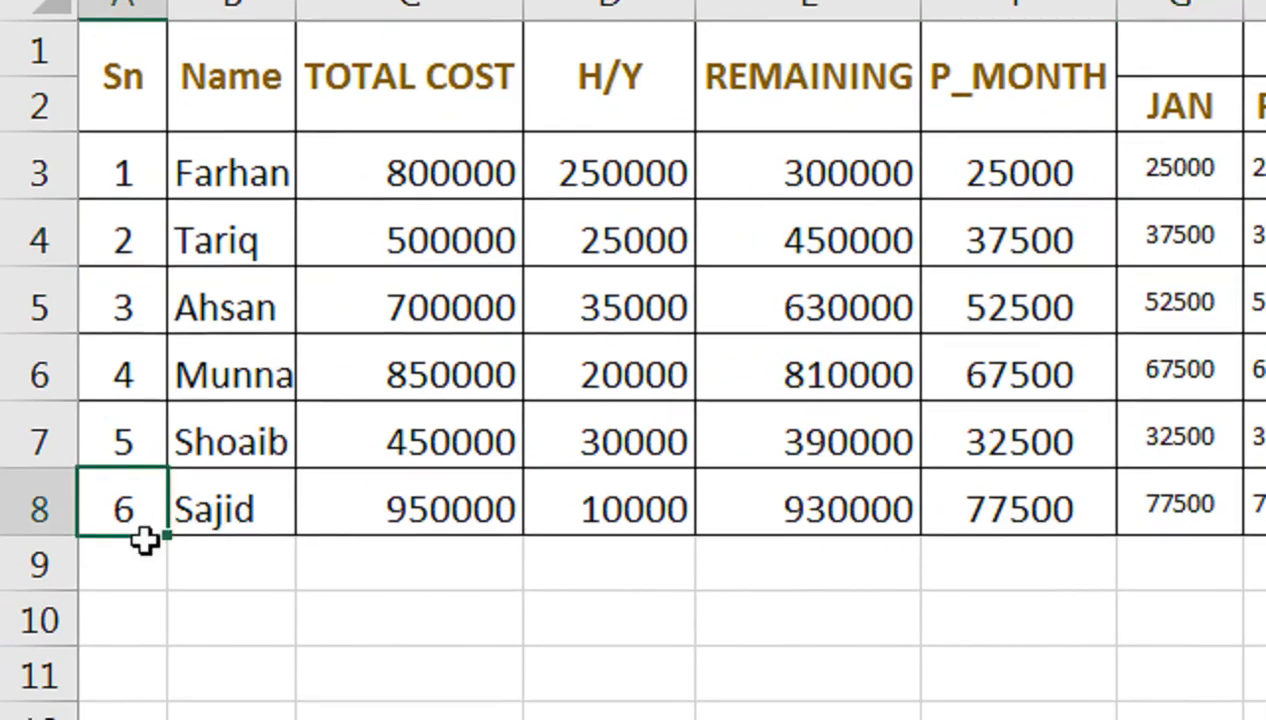
pyautogui.click(145, 542)
pyautogui.write('7')
pyautogui.press('Return')
pyautogui.click(150, 540)
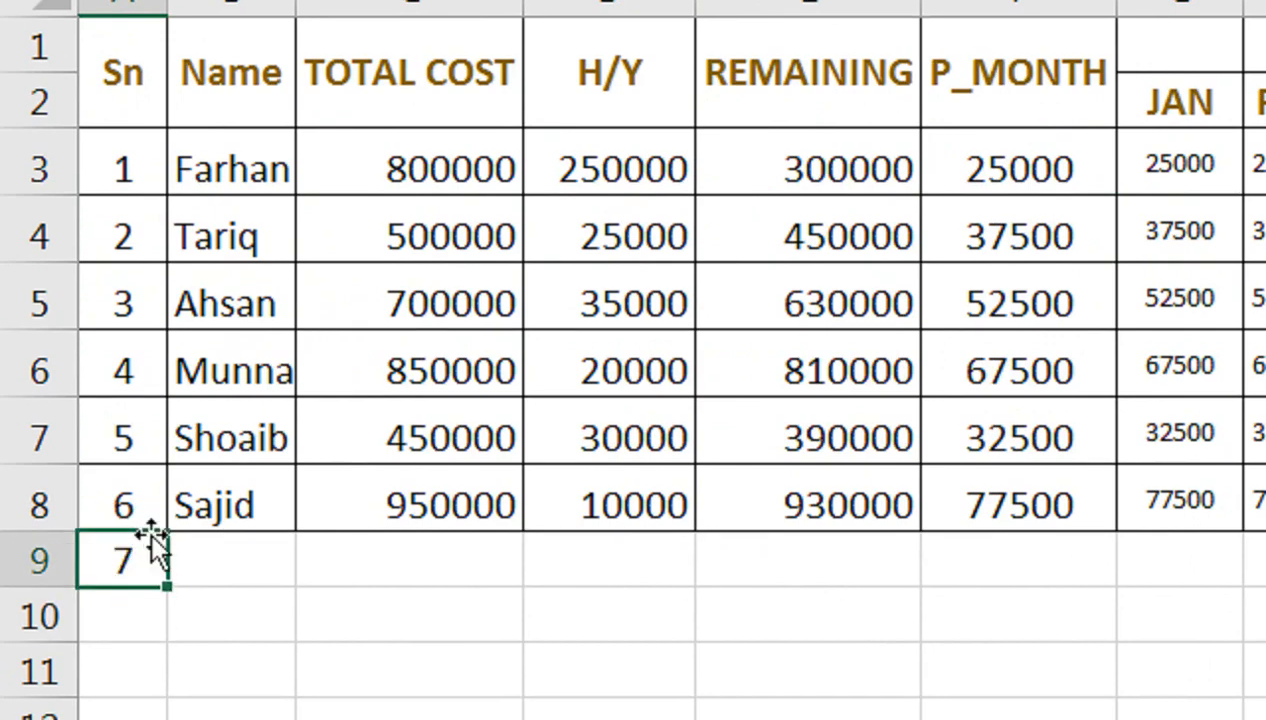
pyautogui.press('Tab')
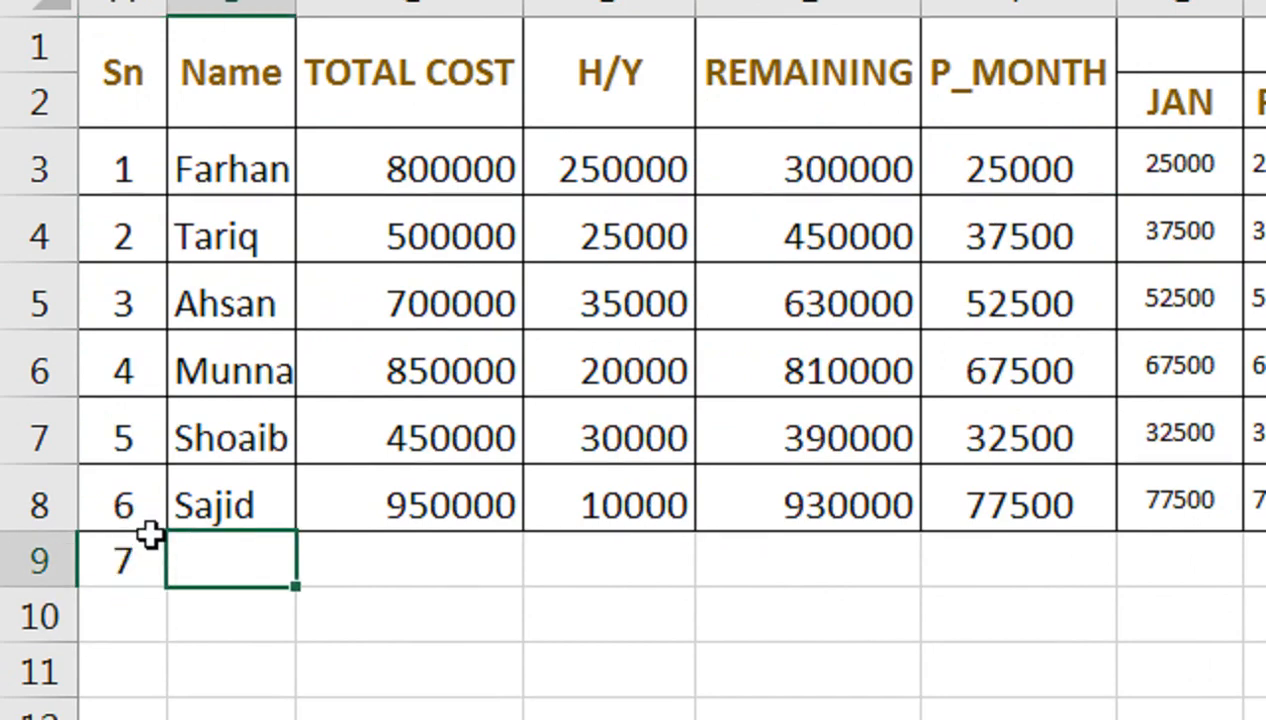
pyautogui.write('AHSAAN')
pyautogui.press('Tab')
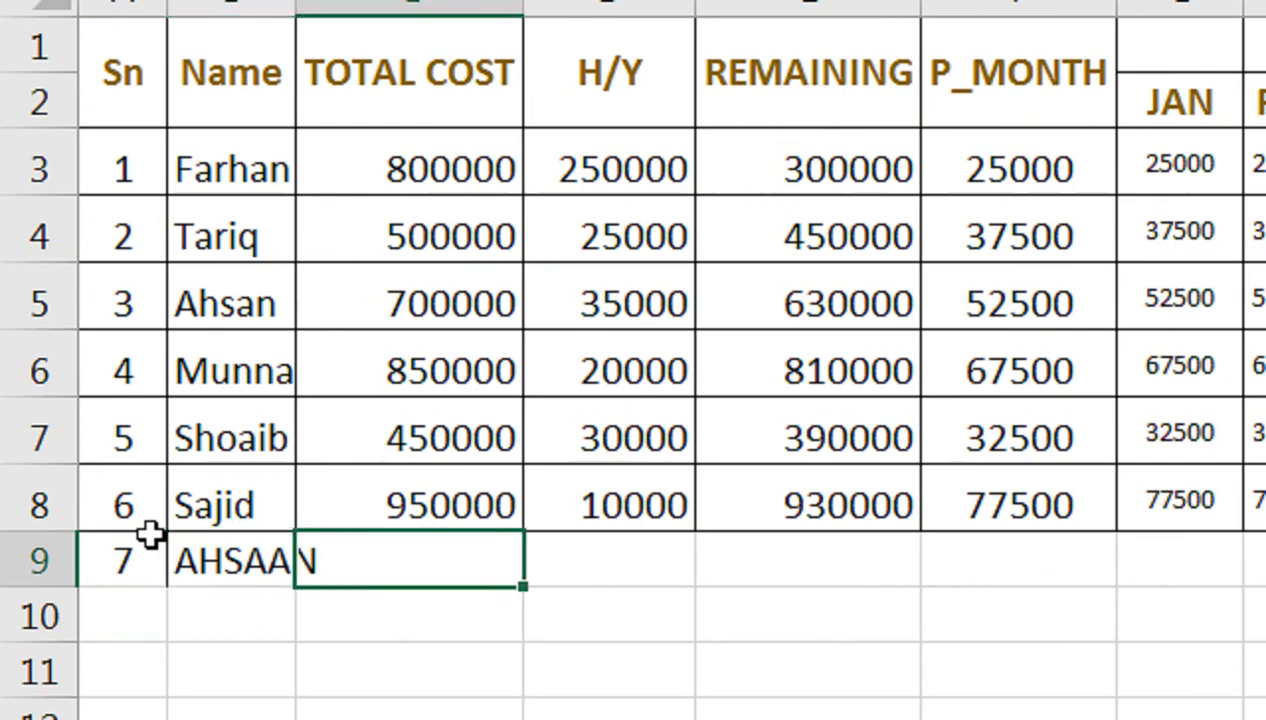
pyautogui.write('125000')
pyautogui.press('Tab')
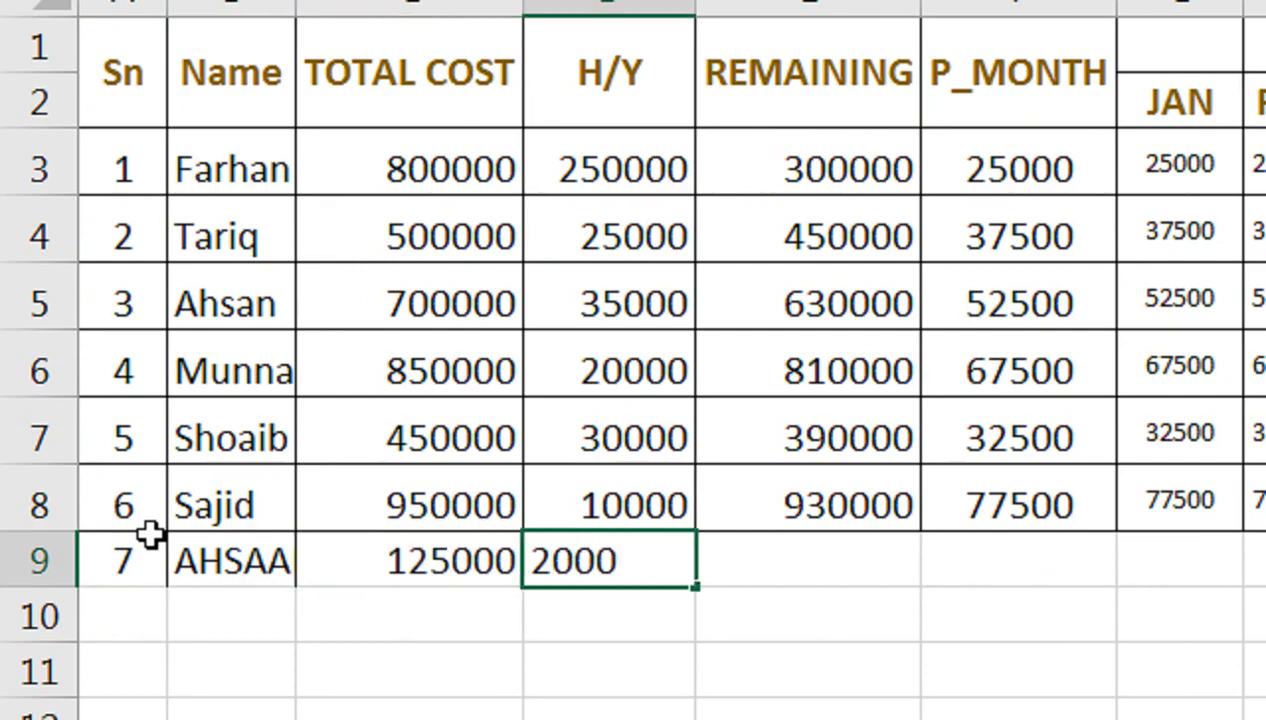
pyautogui.press('Tab')
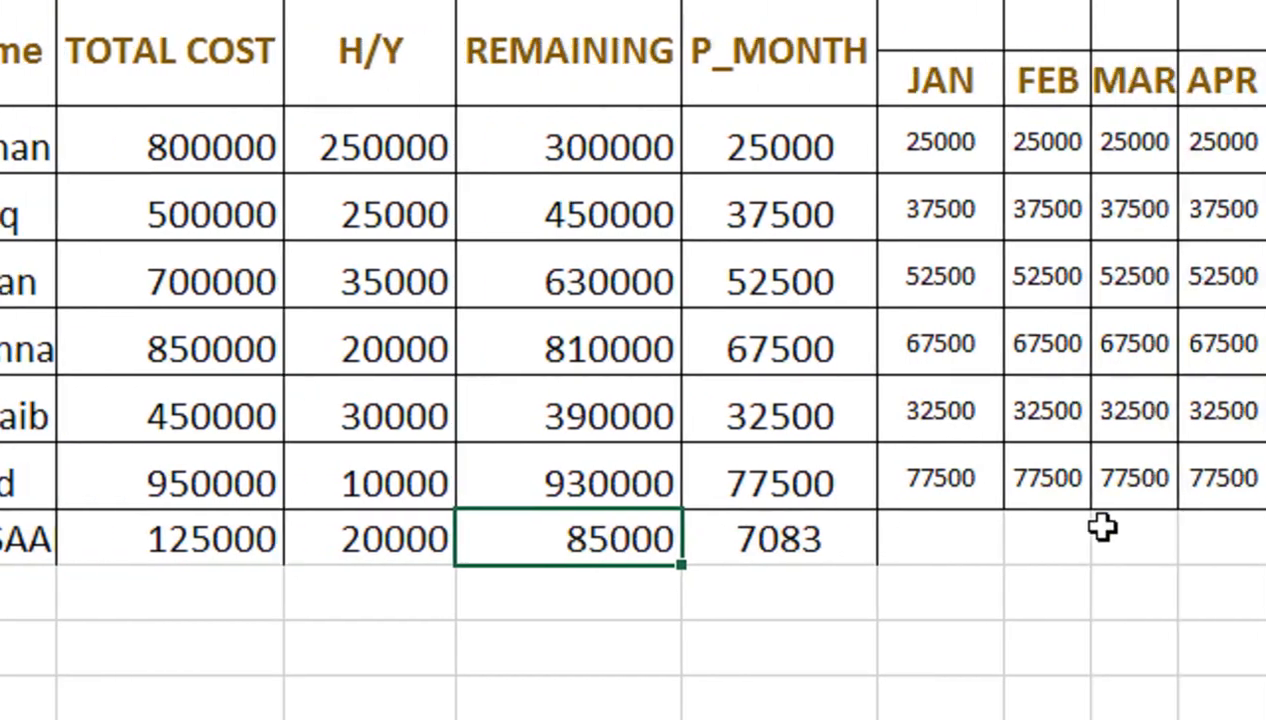
# Extend the cells from January to Balance in row 8 down into the new row 9.
pyautogui.moveTo(917, 477); pyautogui.dragTo(1090, 500)
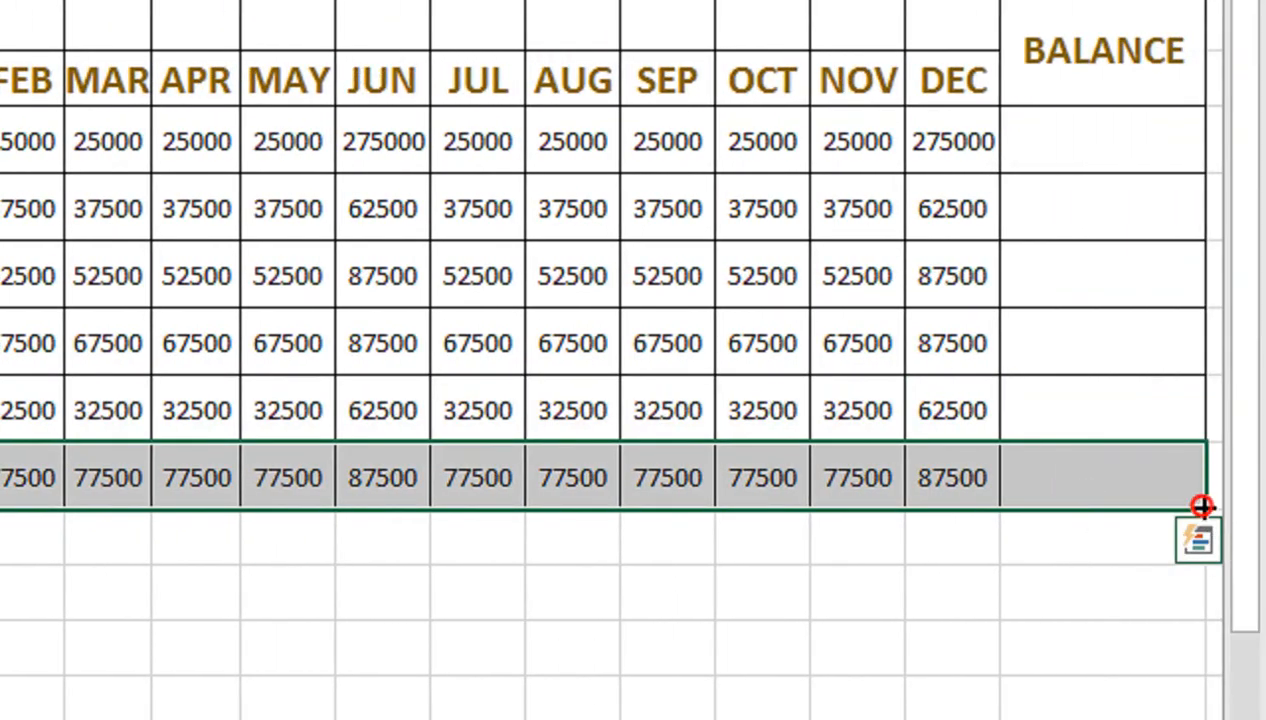
pyautogui.moveTo(1201, 506); pyautogui.dragTo(839, 571)
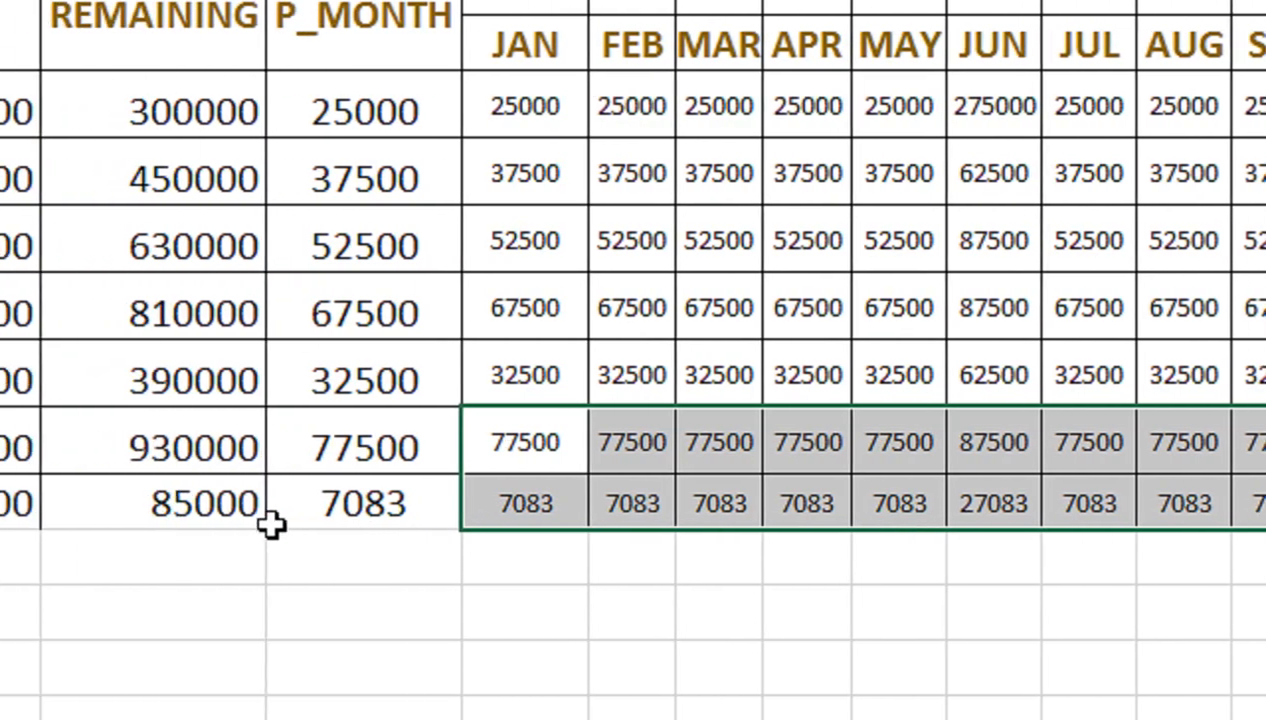
pyautogui.click(254, 509)
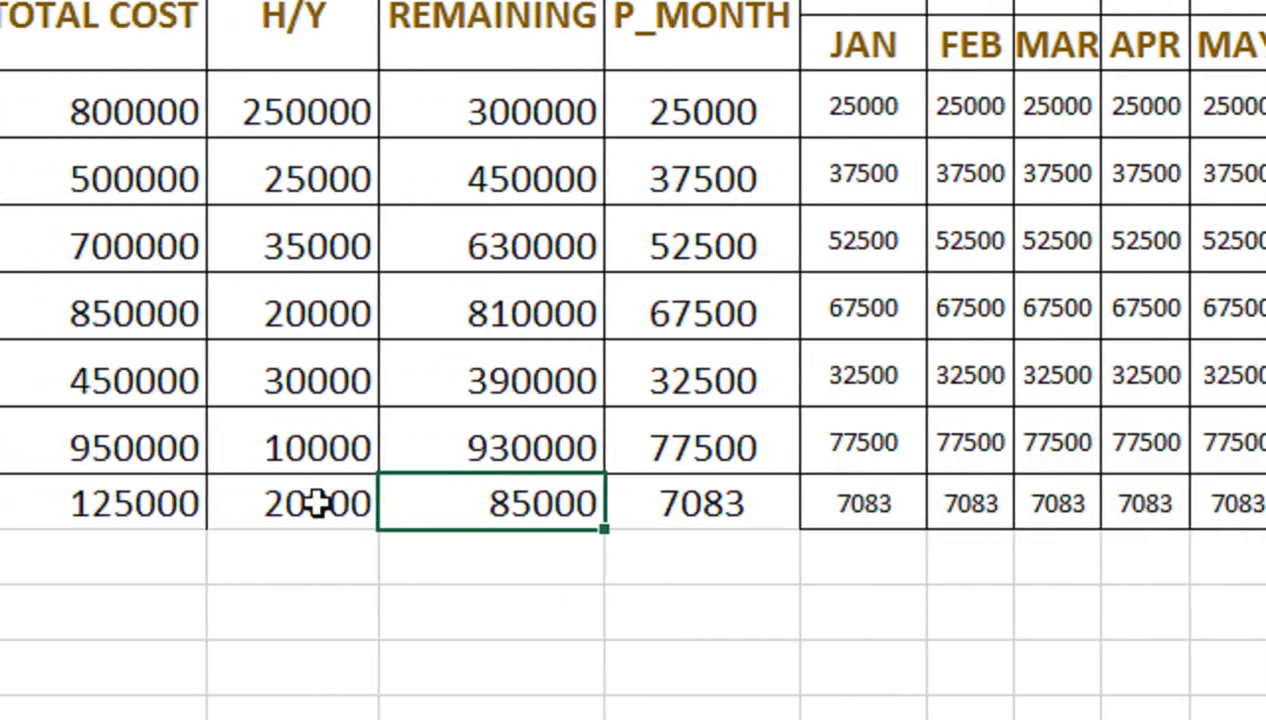
# Set the total cost in the row 9 record to 2000000.
pyautogui.click(180, 503)
pyautogui.click(60, 503)
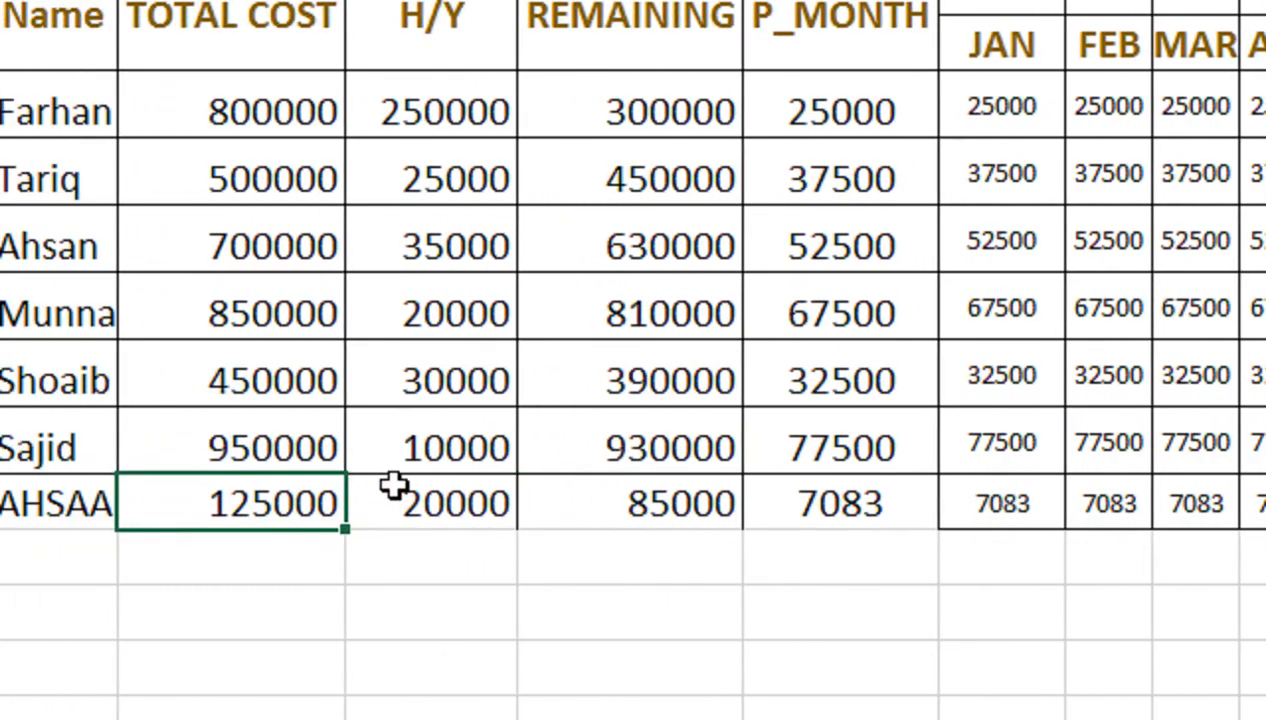
pyautogui.write('2000000')
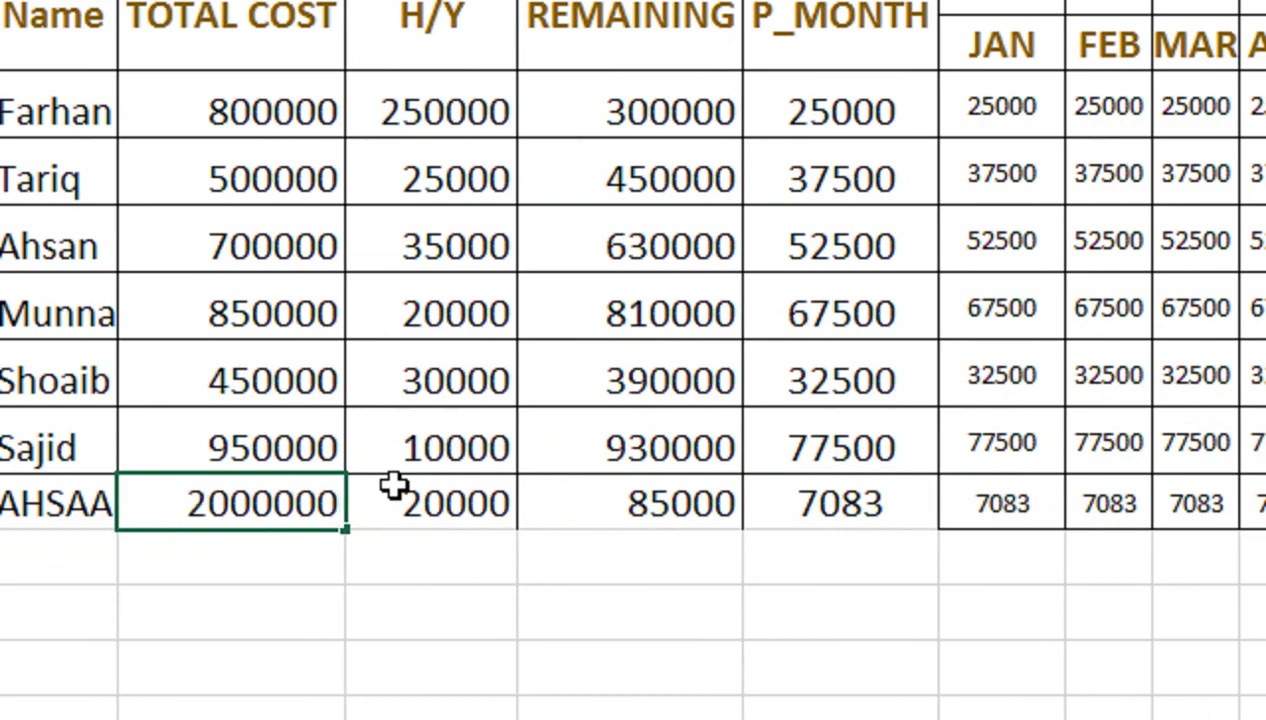
pyautogui.press('Return')
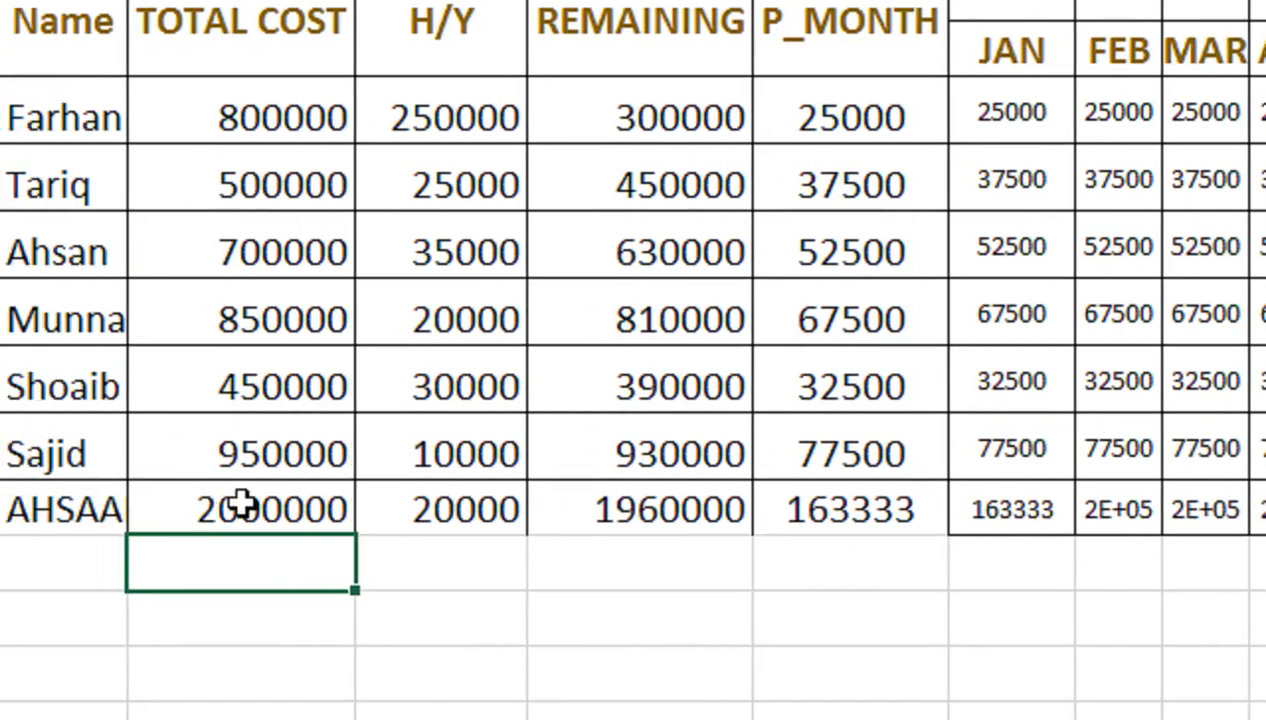
# Change the total cost in the row 9 record to 650000.
pyautogui.click(318, 507)
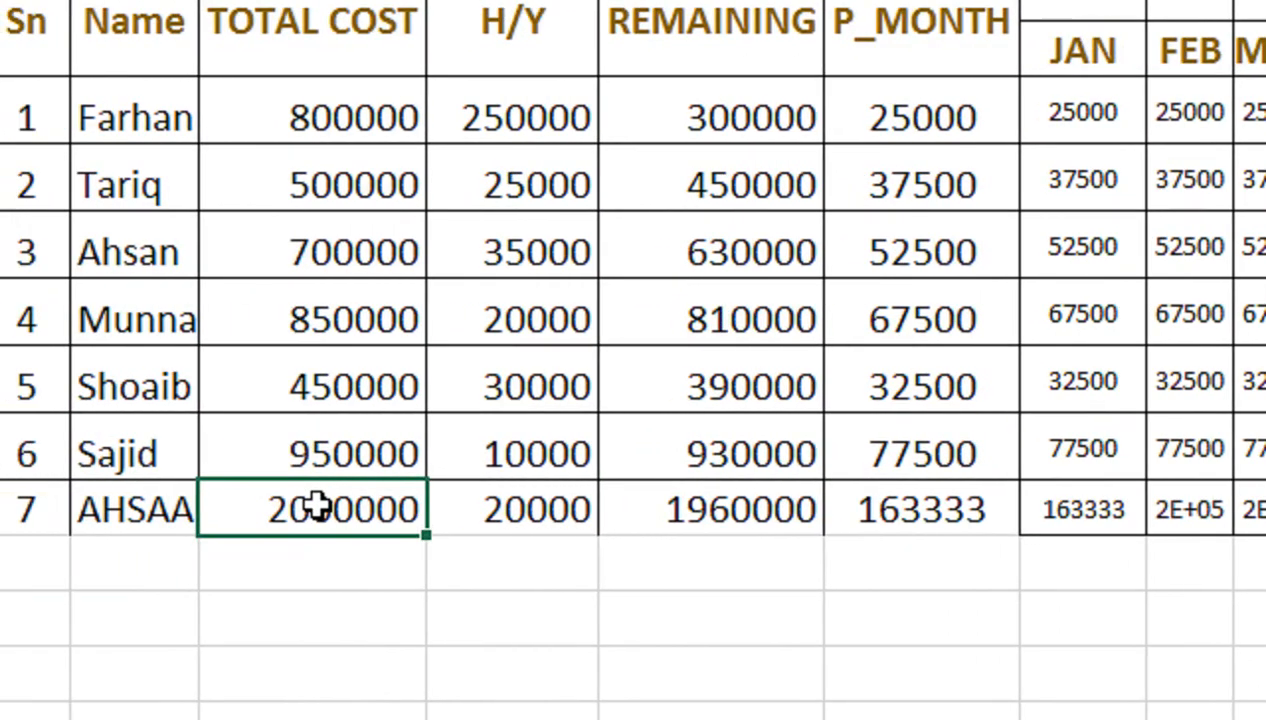
pyautogui.write('65000')
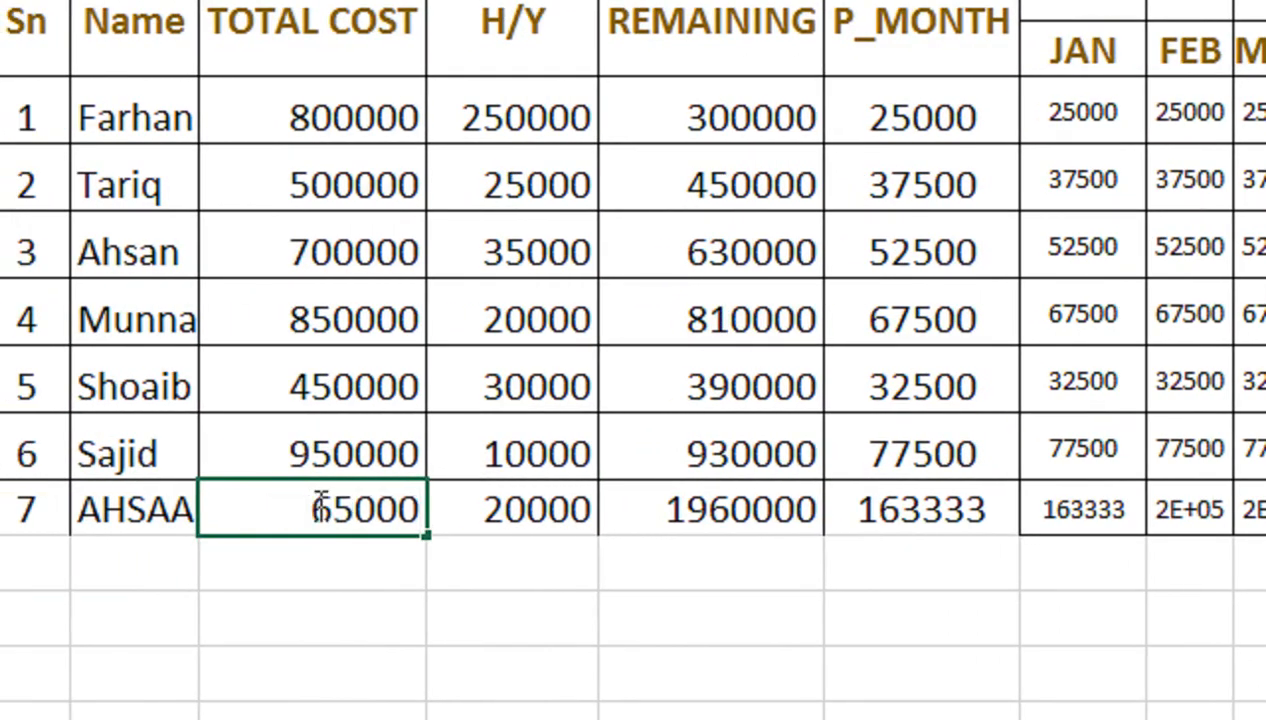
pyautogui.write('0')
pyautogui.press('Return')
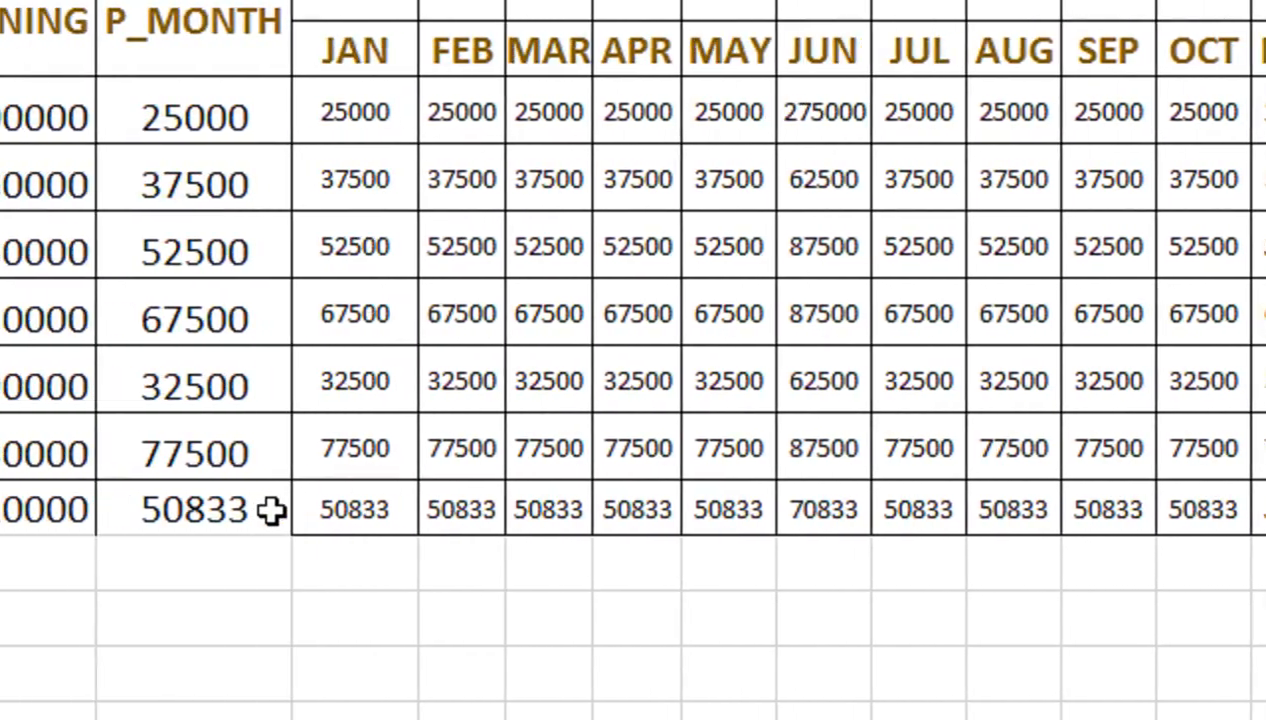
# Change the total cost in the row 9 record to 550000.
pyautogui.moveTo(265, 511); pyautogui.dragTo(149, 511)
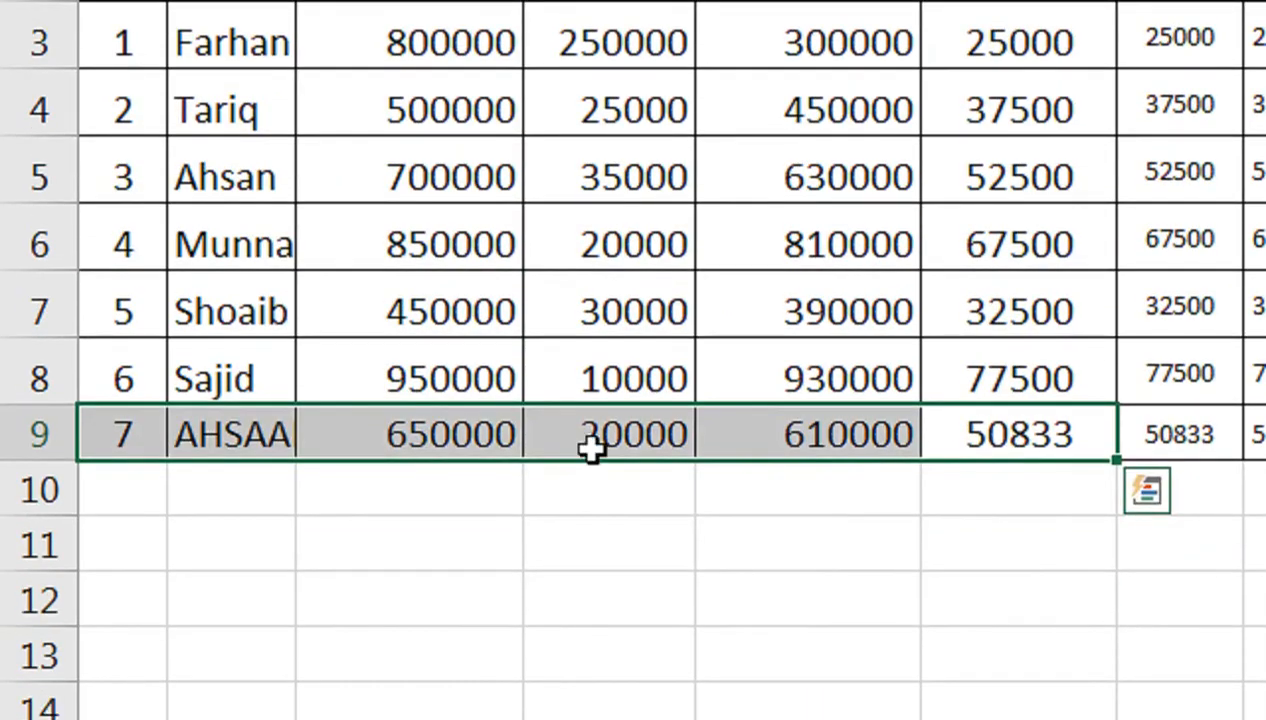
pyautogui.click(466, 424)
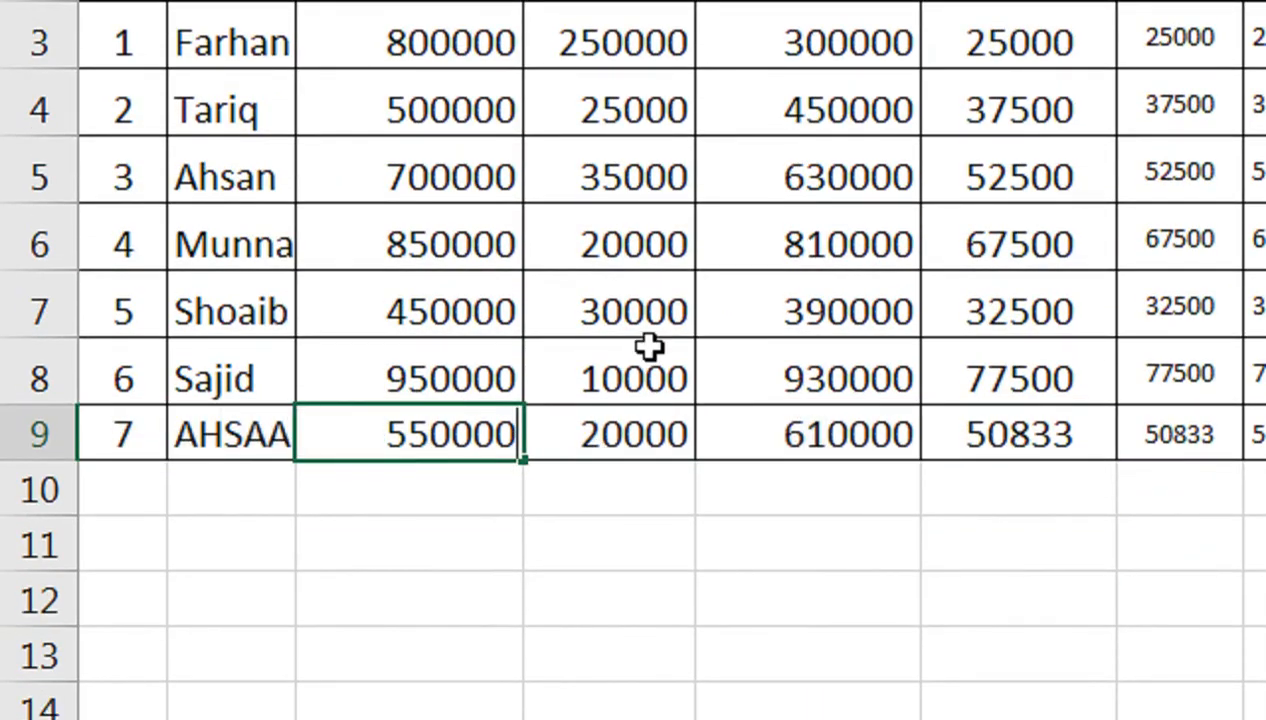
pyautogui.press('Return')
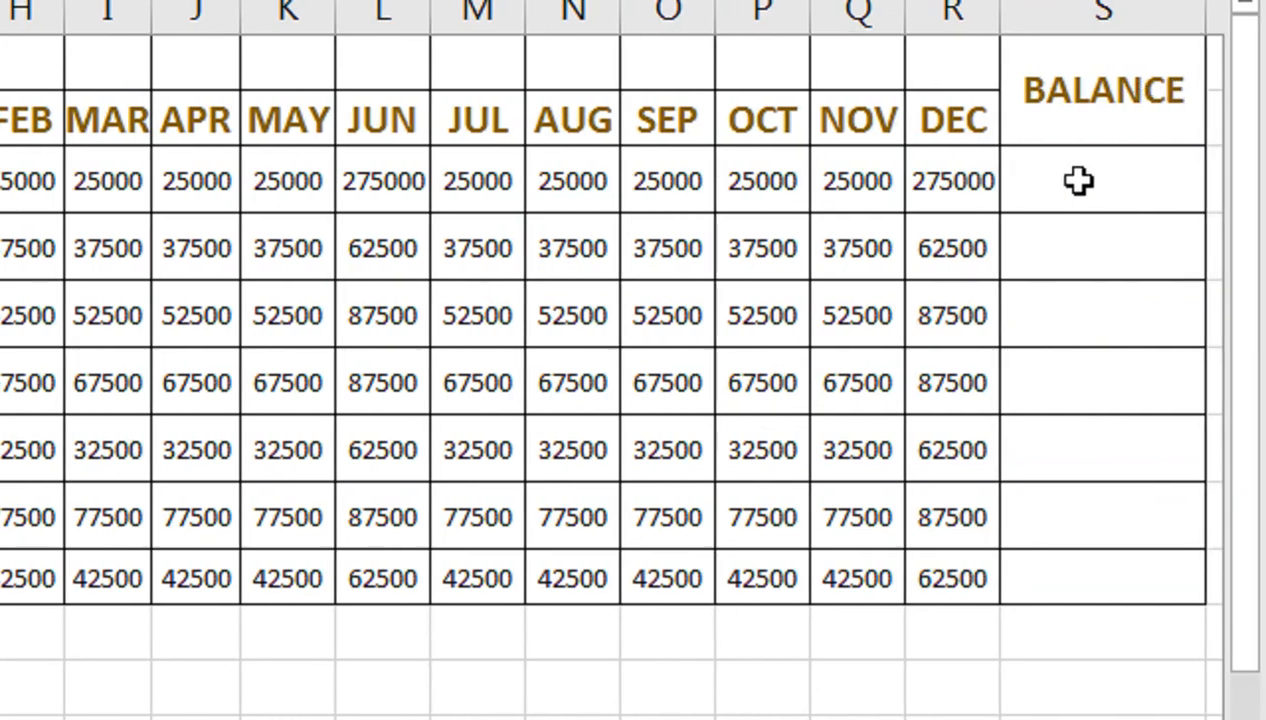
# Enter a Balance formula in S3 that sums the monthly payments G3:R3 and subtracts the row's total cost.
pyautogui.click(1082, 178)
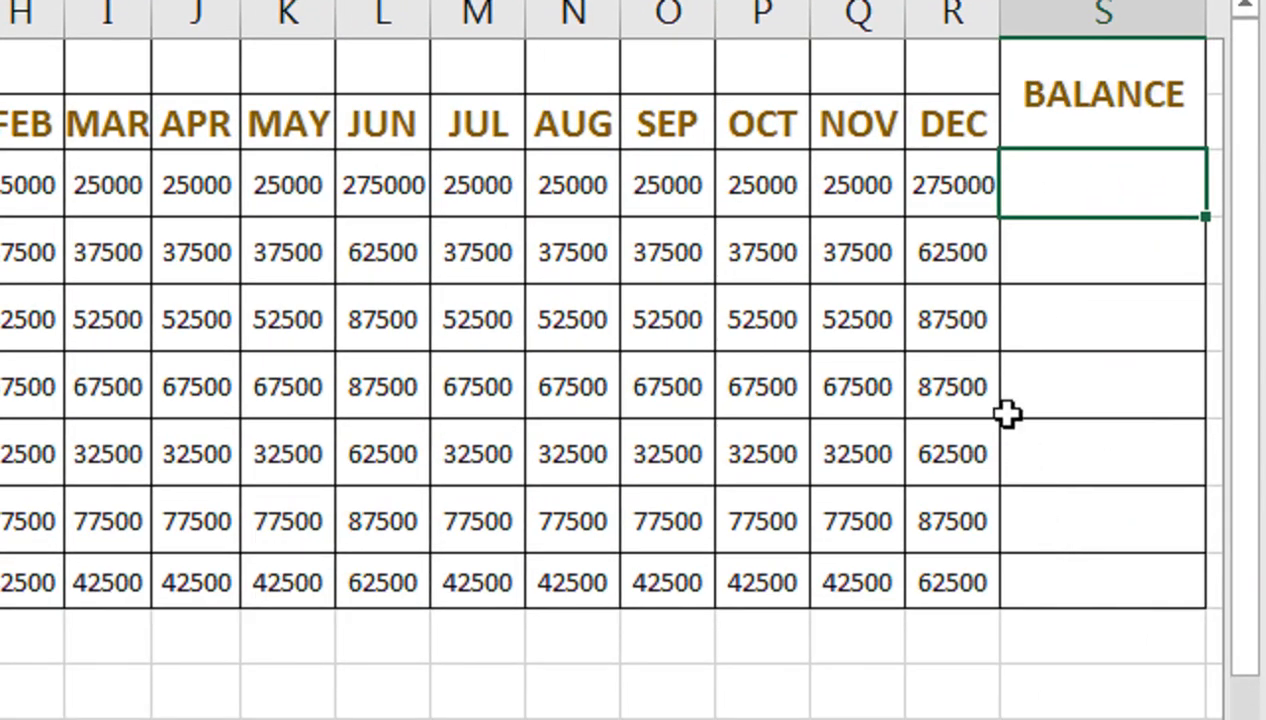
pyautogui.write('=SUM(')
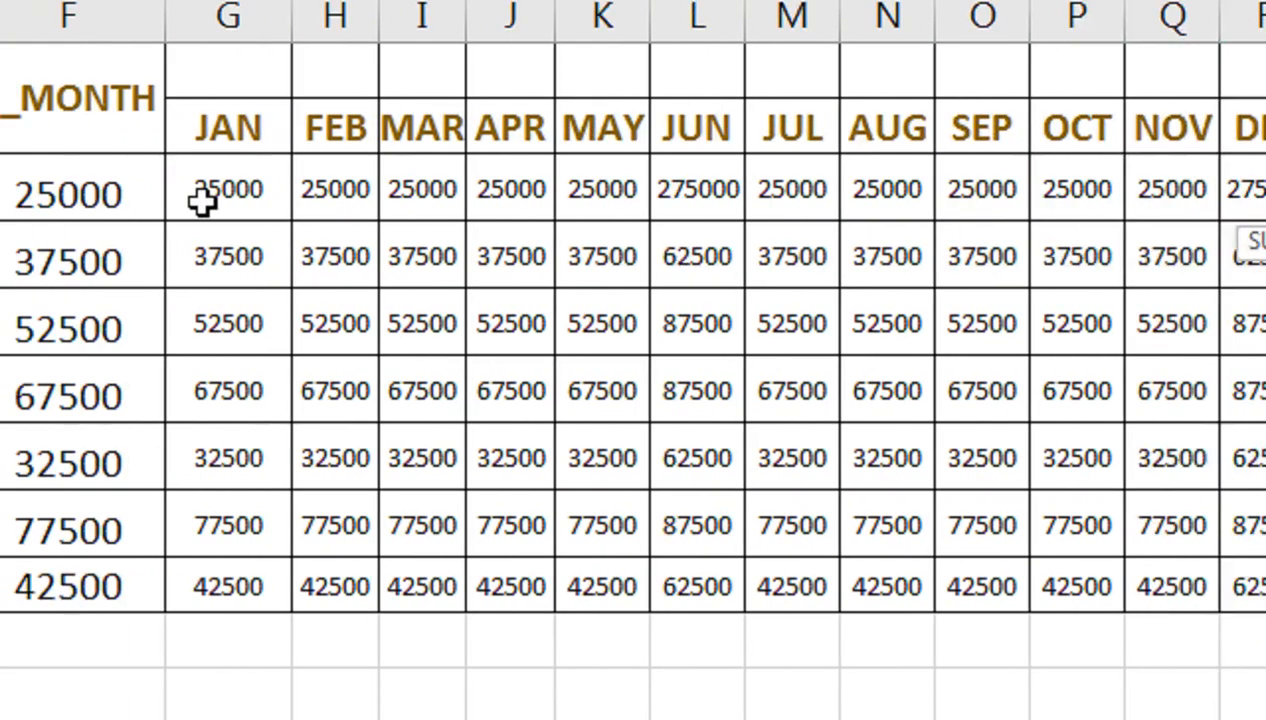
pyautogui.moveTo(204, 203); pyautogui.dragTo(1074, 189)
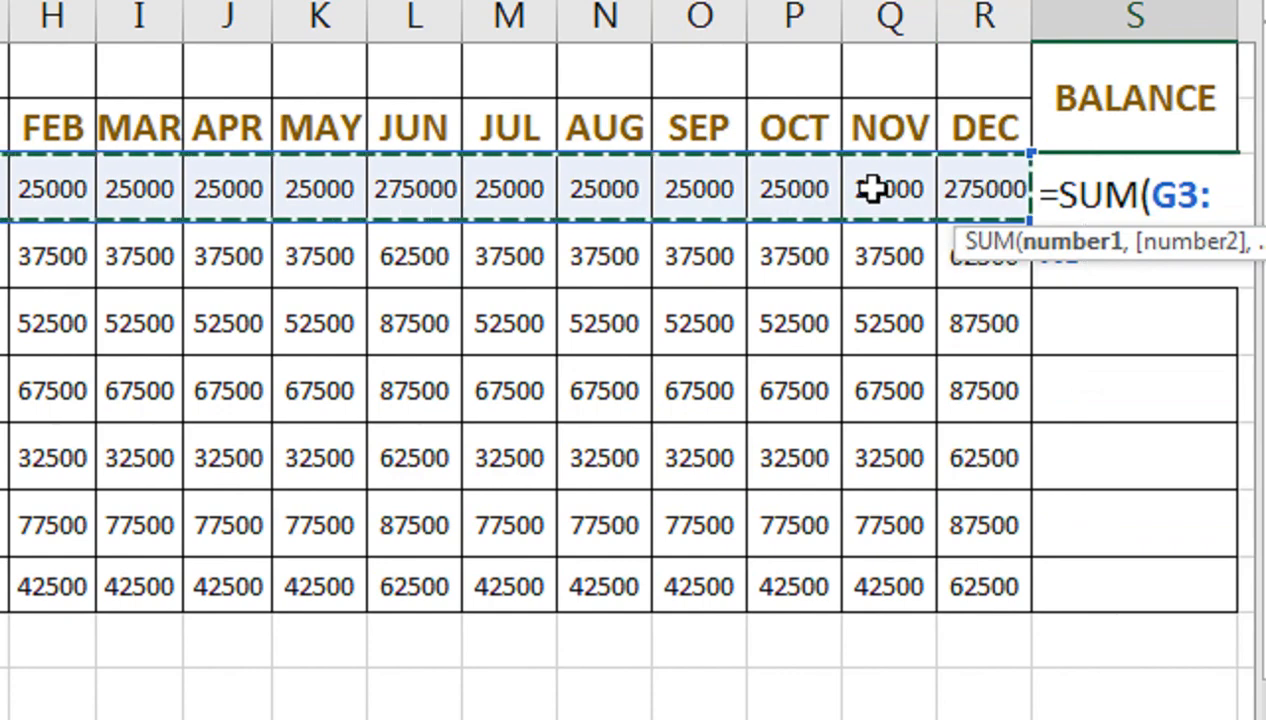
pyautogui.write(')-')
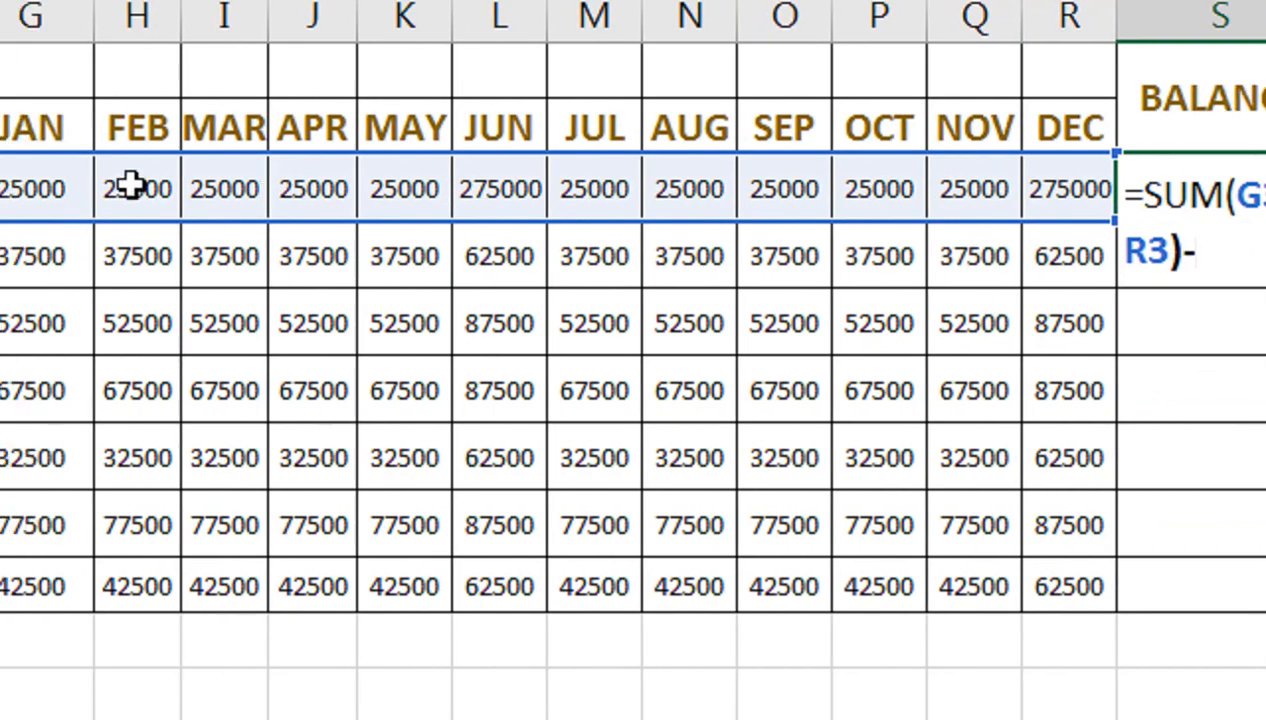
pyautogui.click(305, 206)
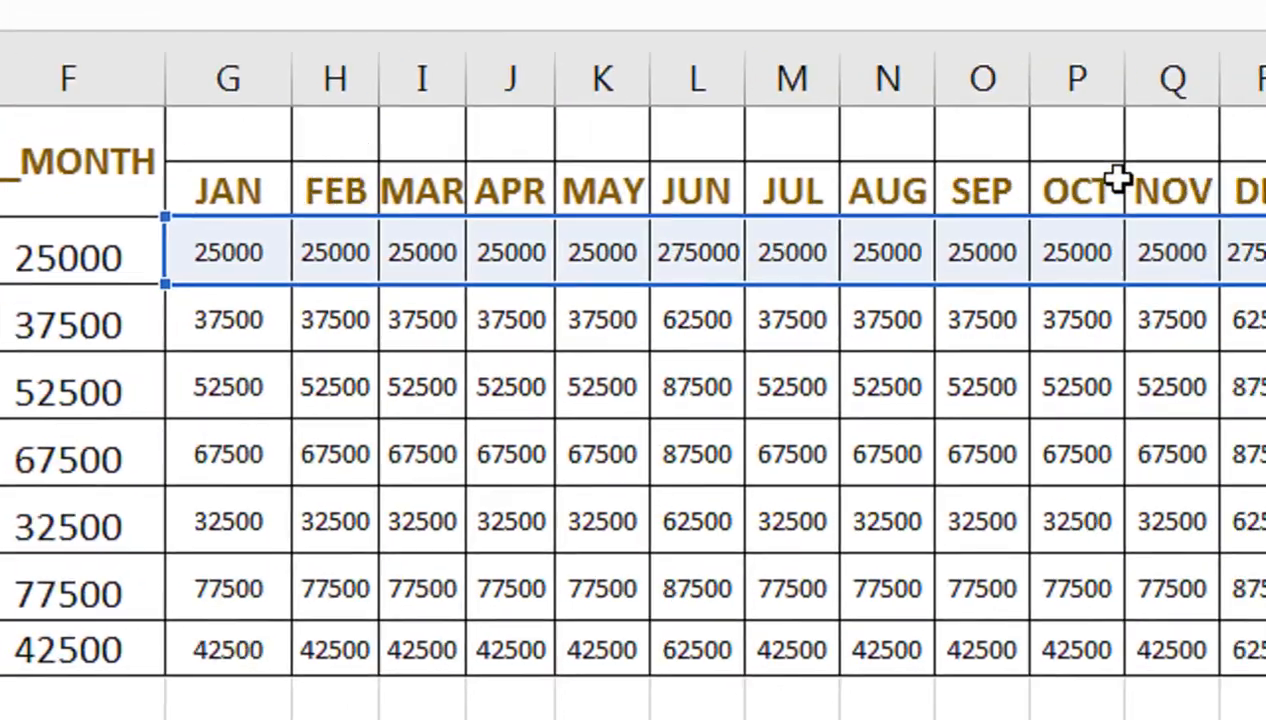
pyautogui.press('Return')
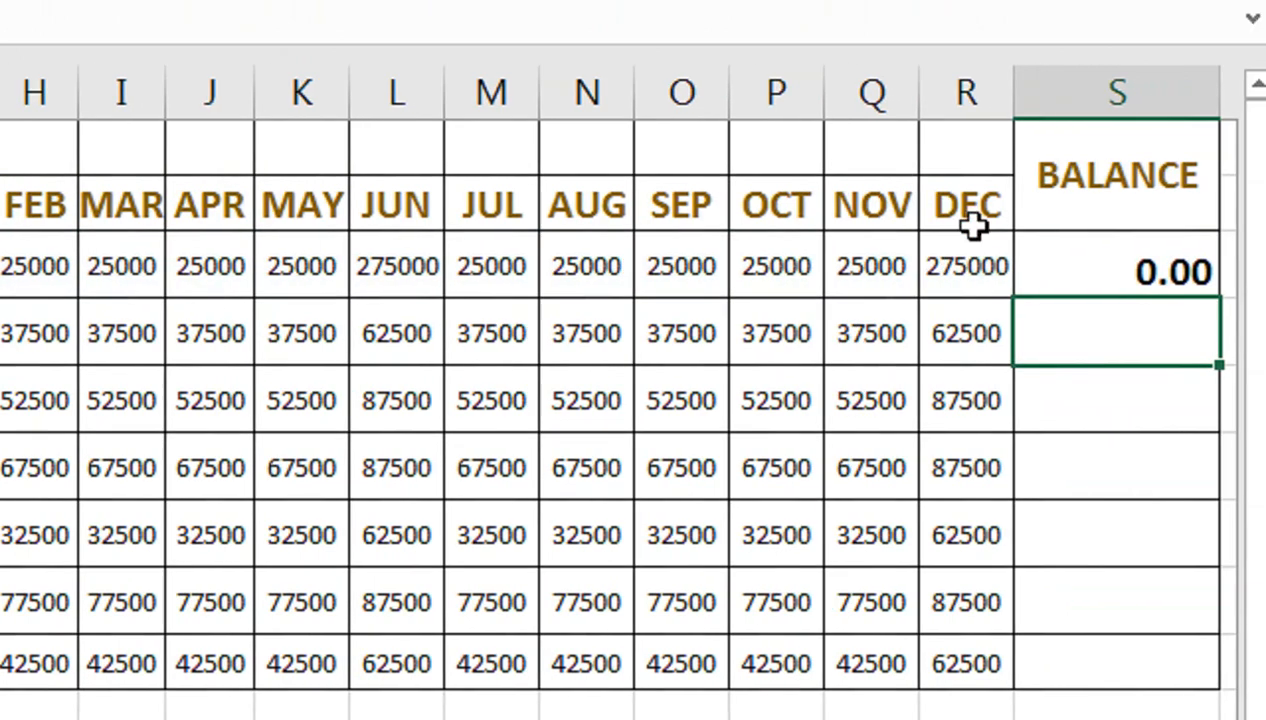
# Fill the Balance formula from S3 down through S9.
pyautogui.click(1203, 276)
pyautogui.moveTo(1208, 291); pyautogui.dragTo(1208, 690)
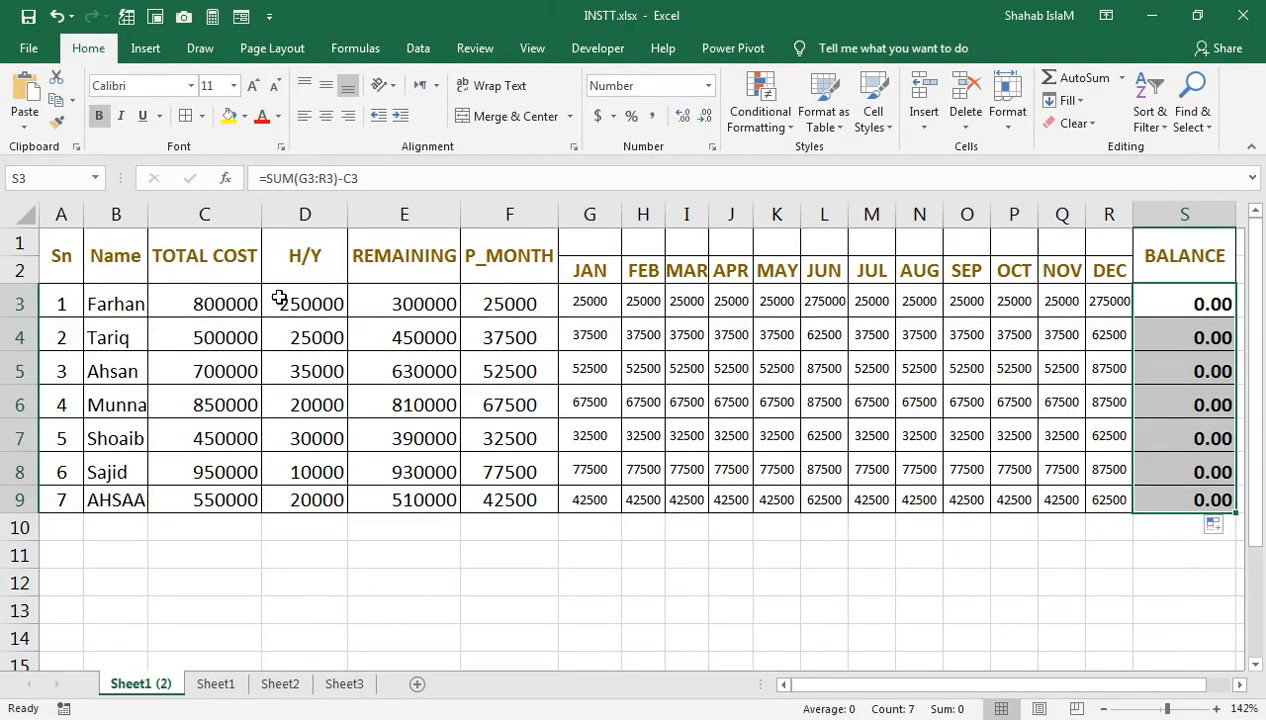
# Clear the half-yearly amount in D3 to test its effect on the calculations.
pyautogui.click(279, 298)
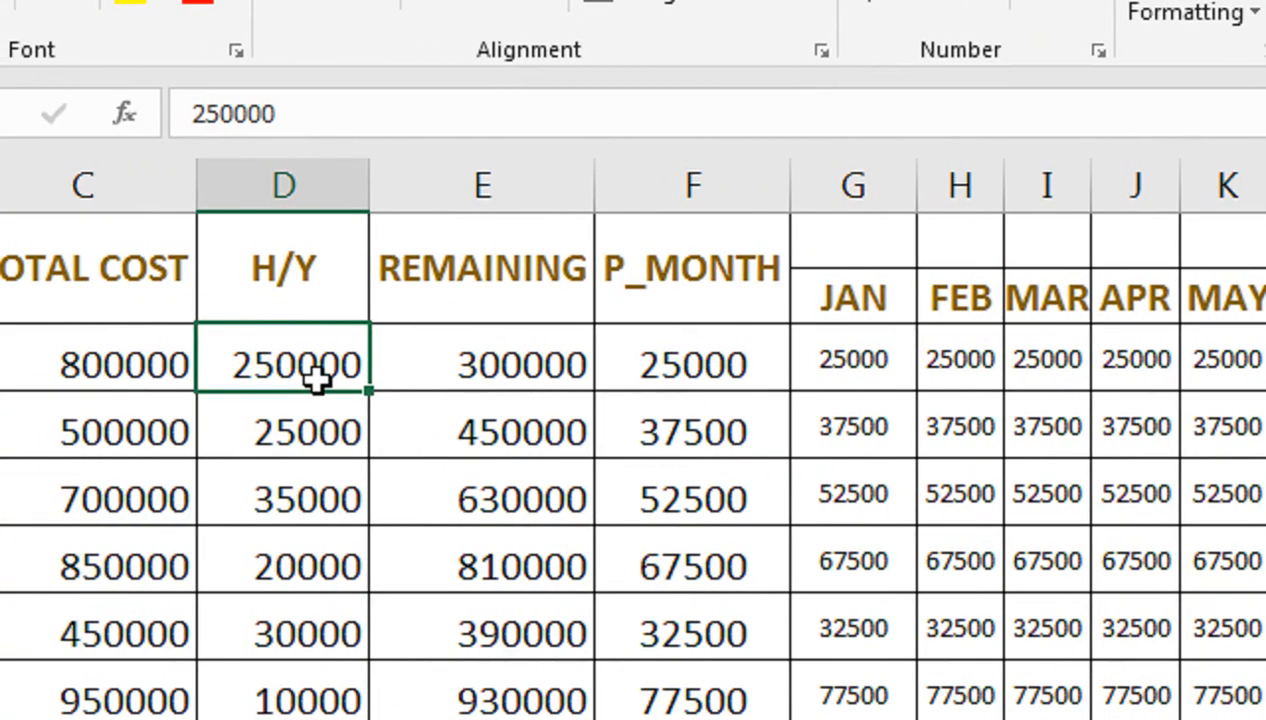
pyautogui.press('Delete')
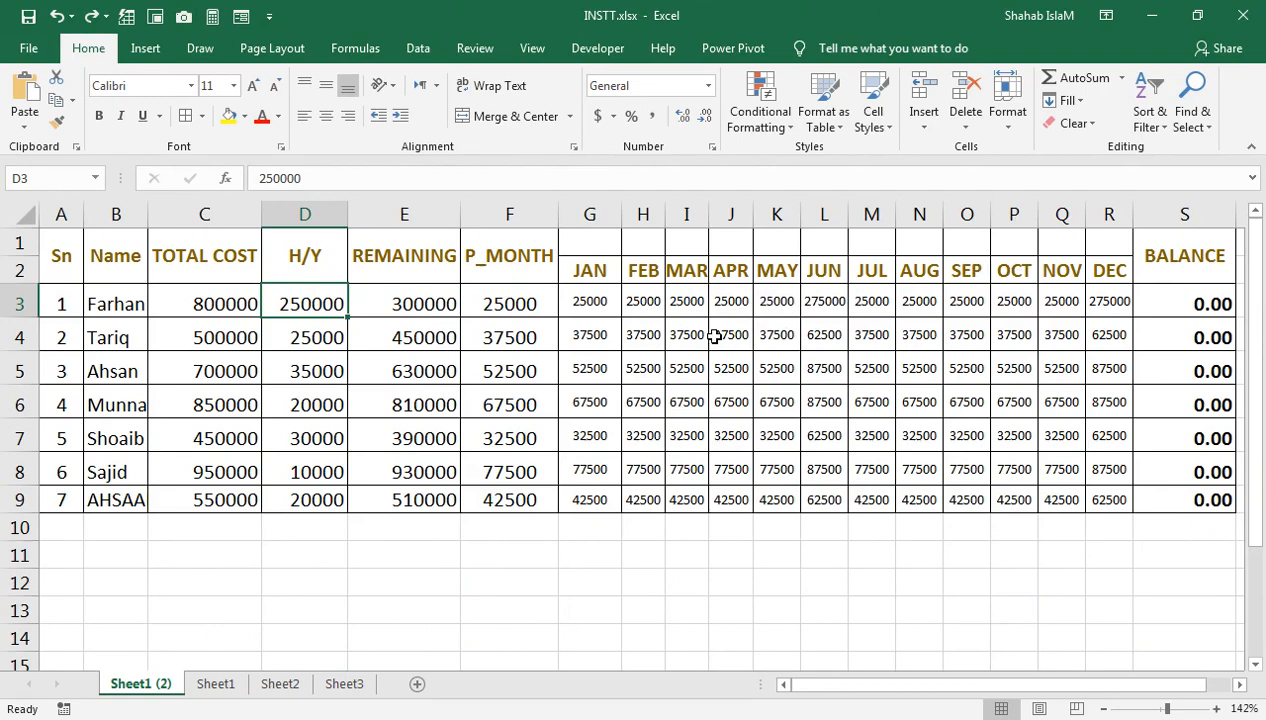
# Copy the whole instalment table A1:S9 and paste the duplicate starting at A11.
pyautogui.moveTo(57, 254); pyautogui.dragTo(1179, 495)
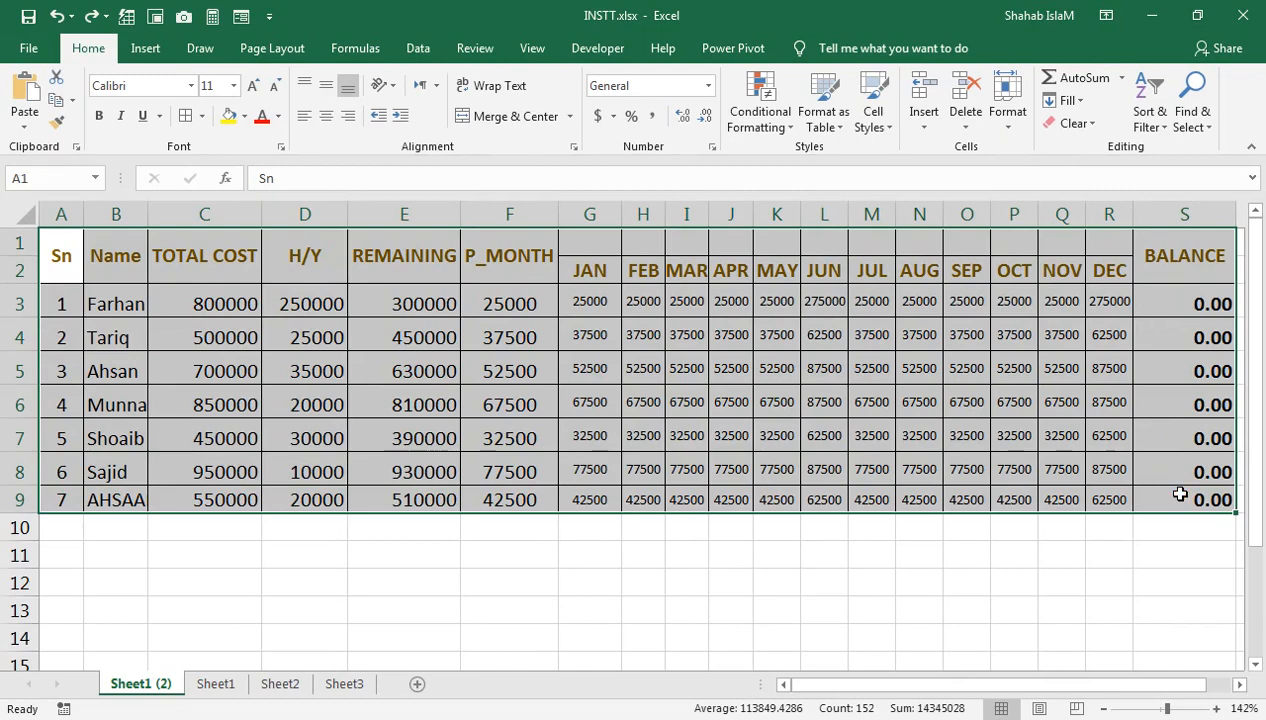
pyautogui.hotkey('ctrl', 'c')
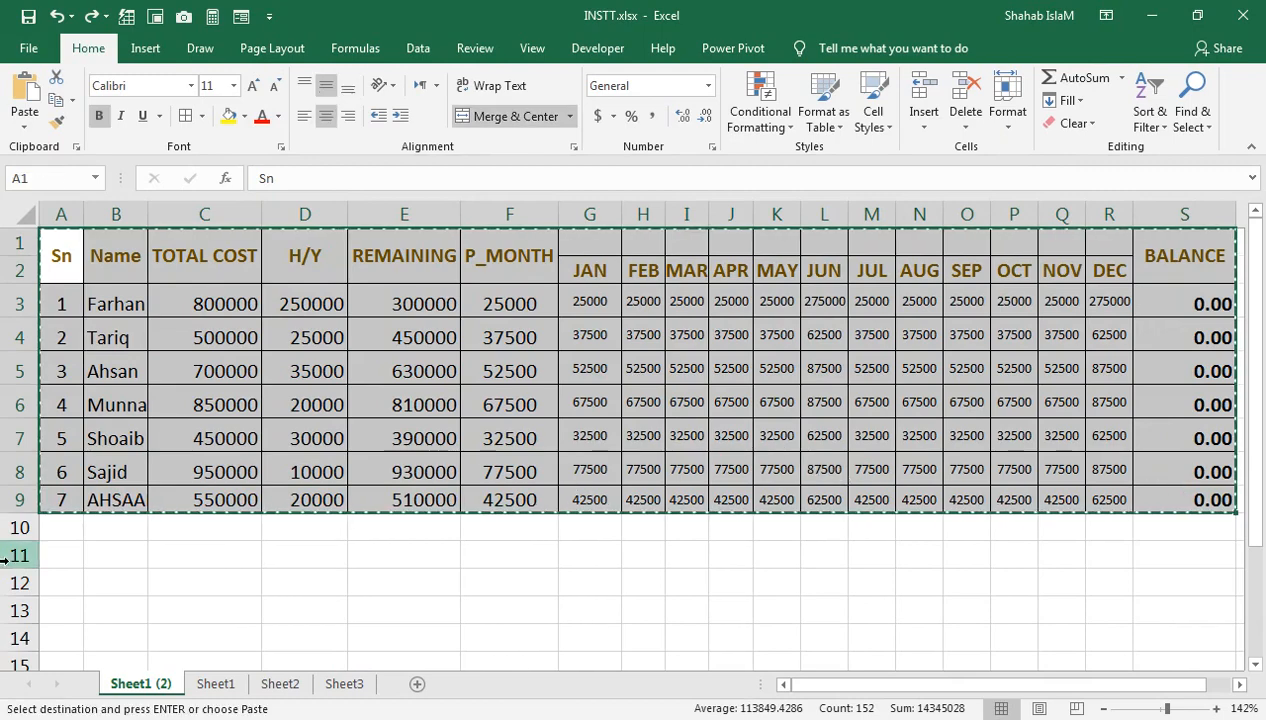
pyautogui.click(43, 558)
pyautogui.hotkey('ctrl', 'v')
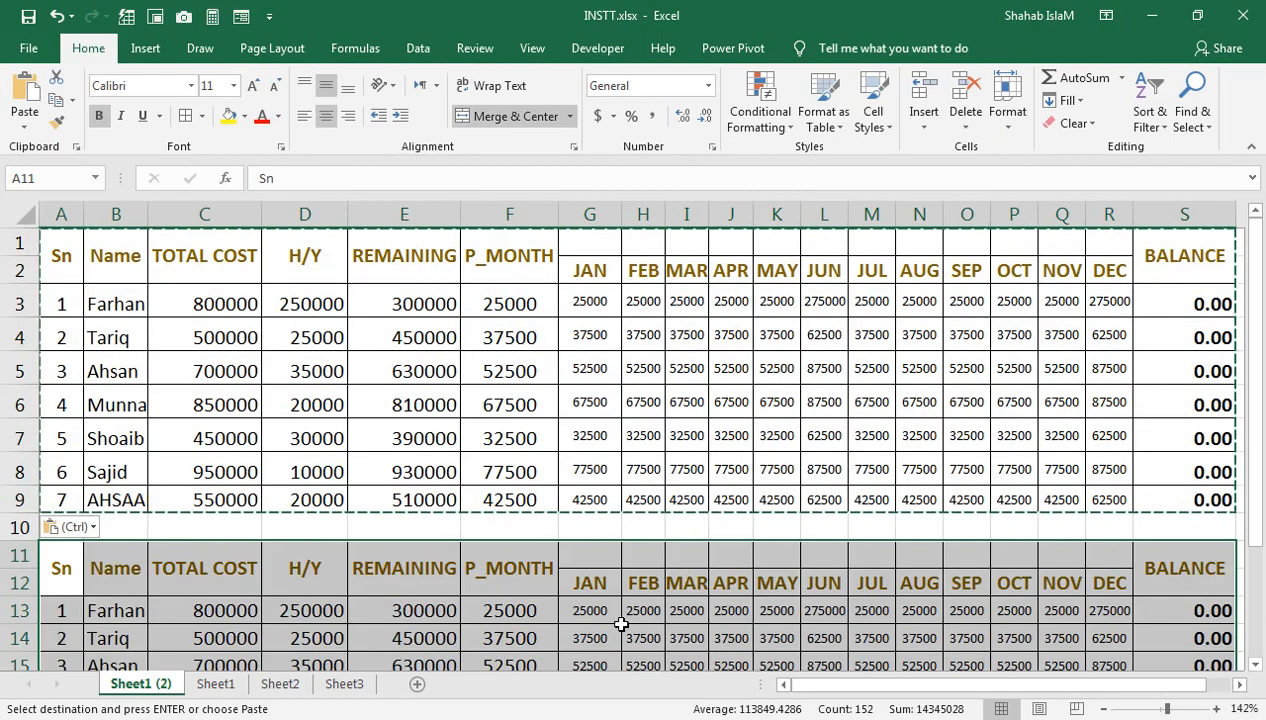
# Clear the monthly payment cells G13:R19 in the duplicated table.
pyautogui.moveTo(598, 608); pyautogui.dragTo(1100, 556)
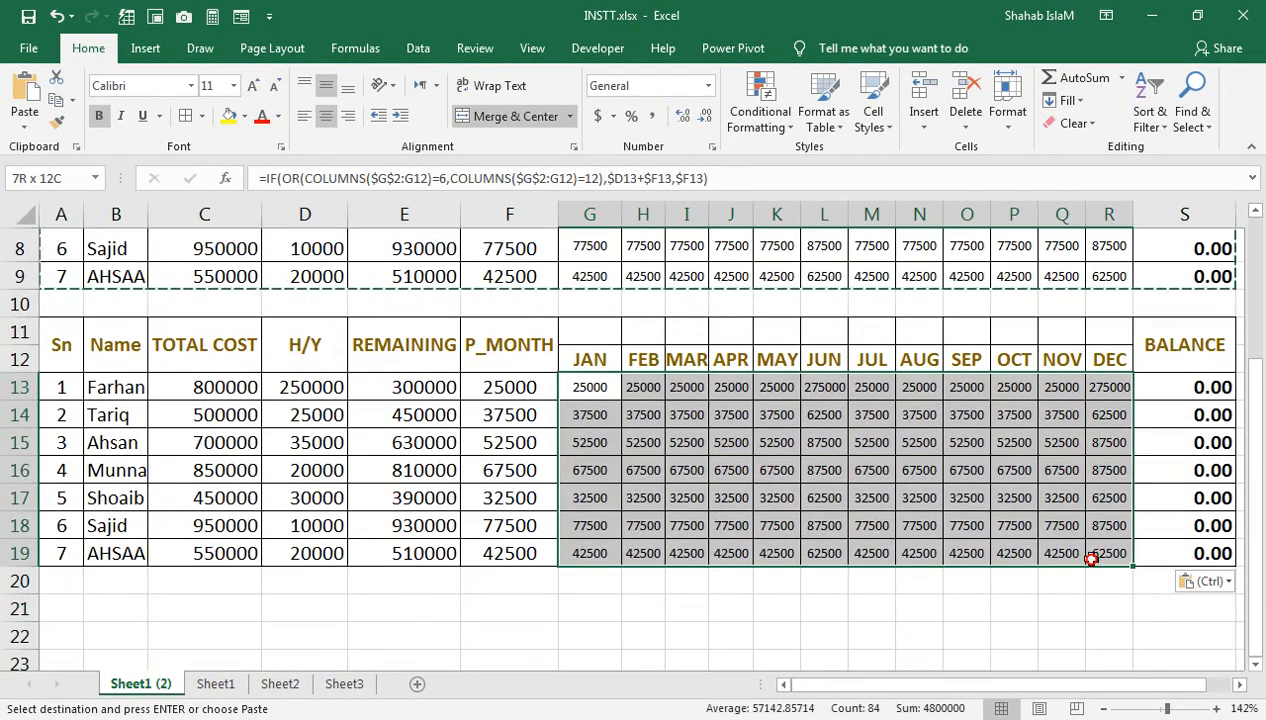
pyautogui.press('Delete')
pyautogui.scroll(3, 714, 525)
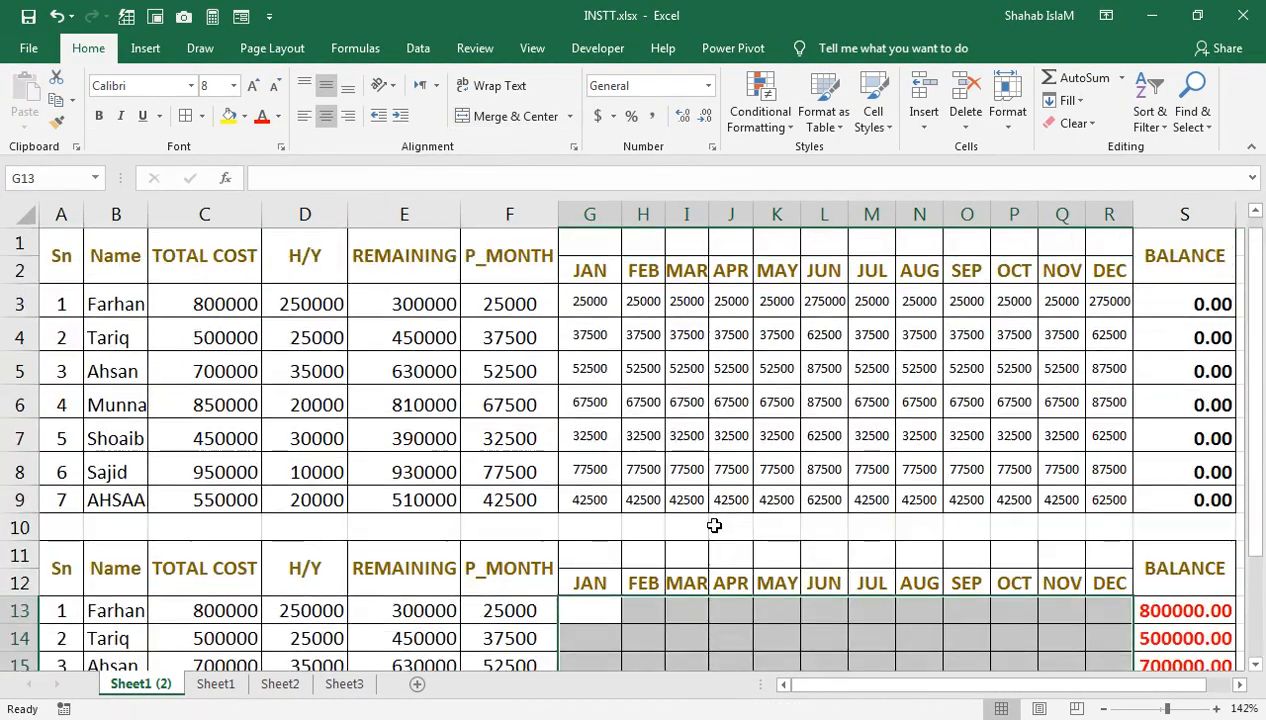
# Enter 25000 as the January payment in G13 to test the balance, and clear it again.
pyautogui.click(592, 611)
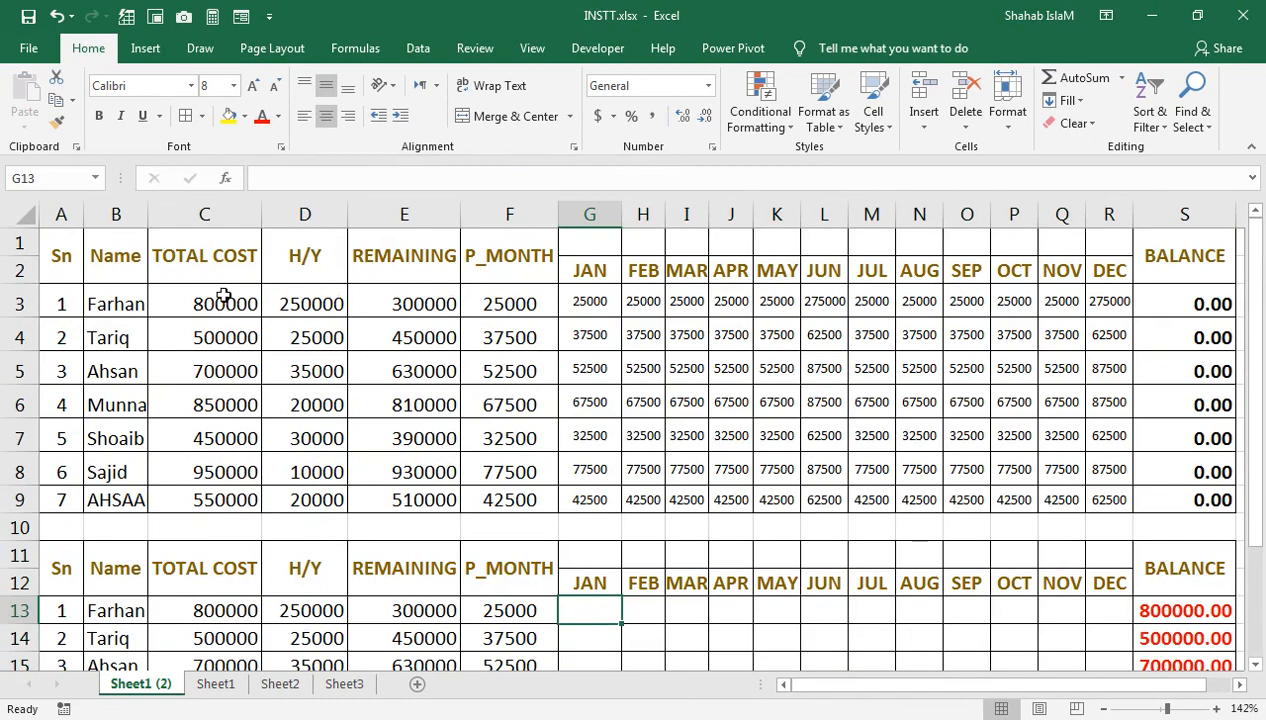
pyautogui.write('25000')
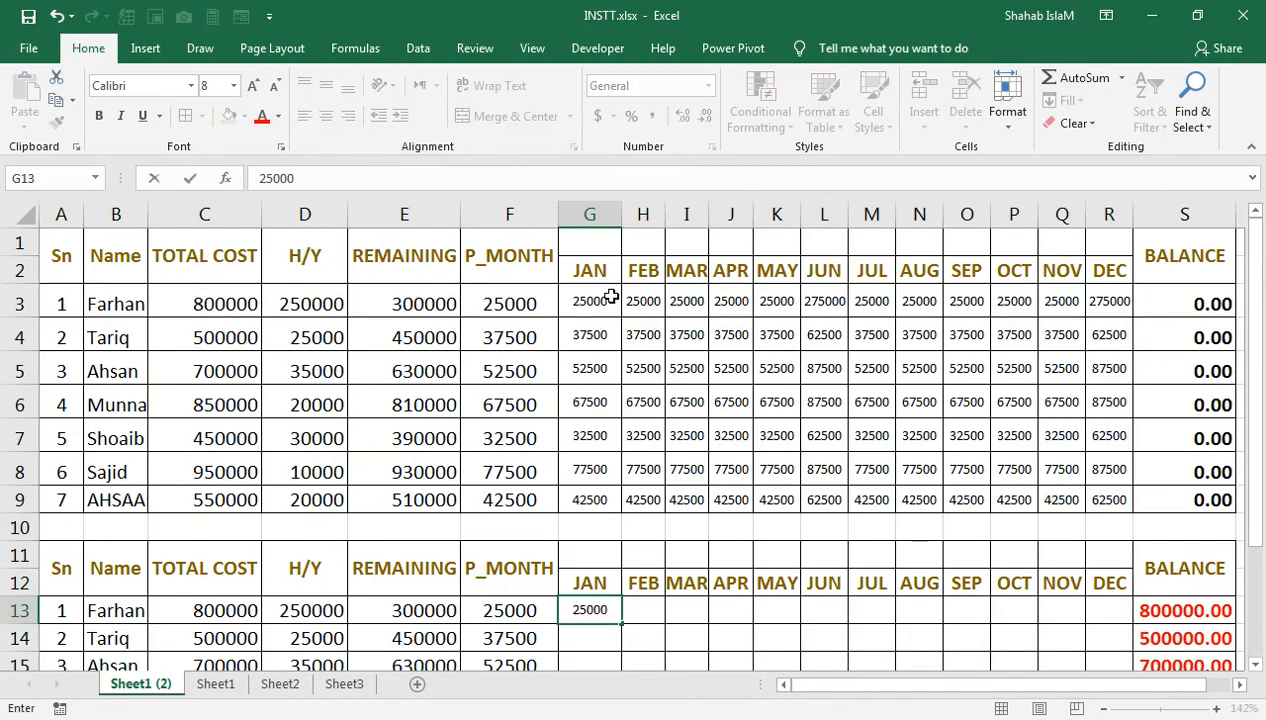
pyautogui.press('Tab')
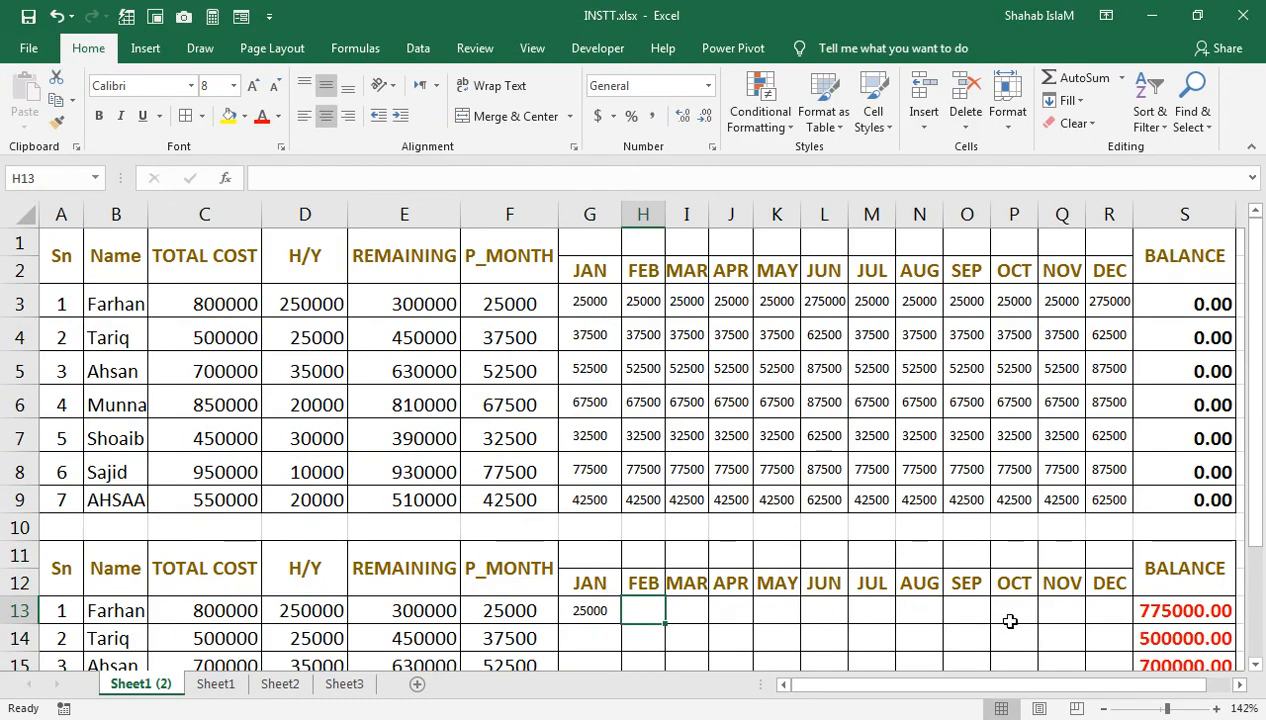
pyautogui.click(579, 614)
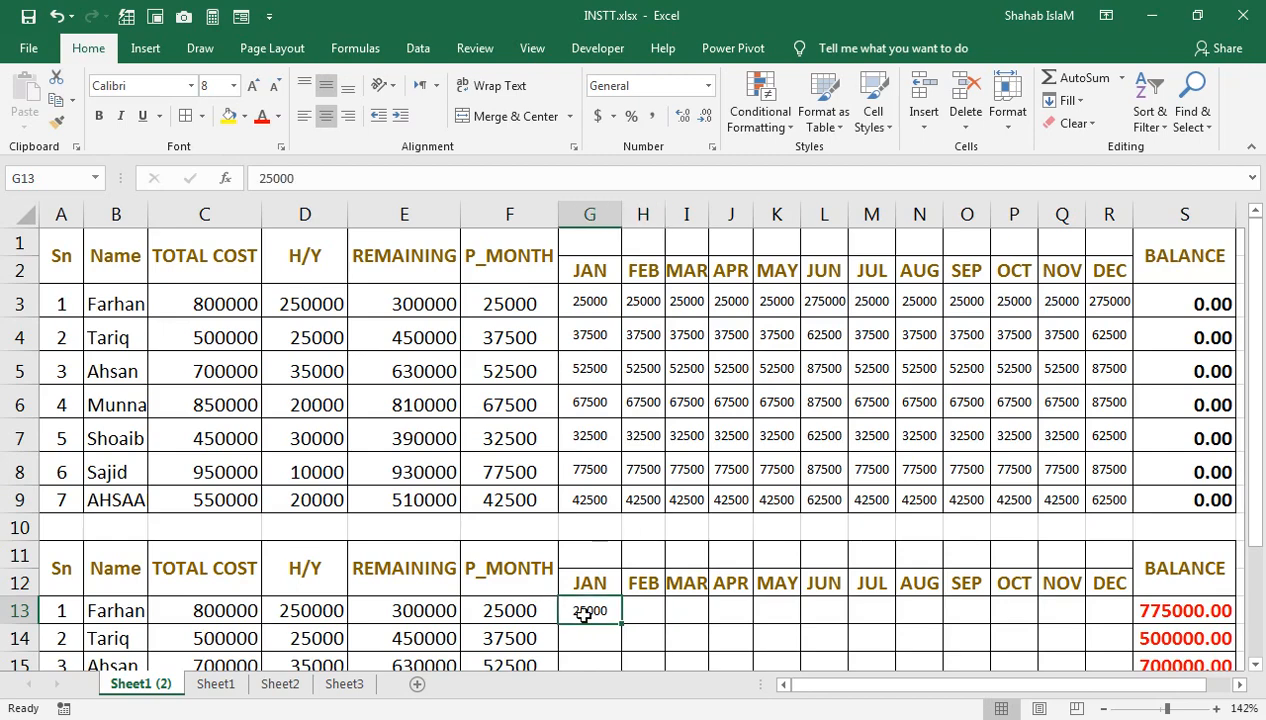
pyautogui.press('Delete')
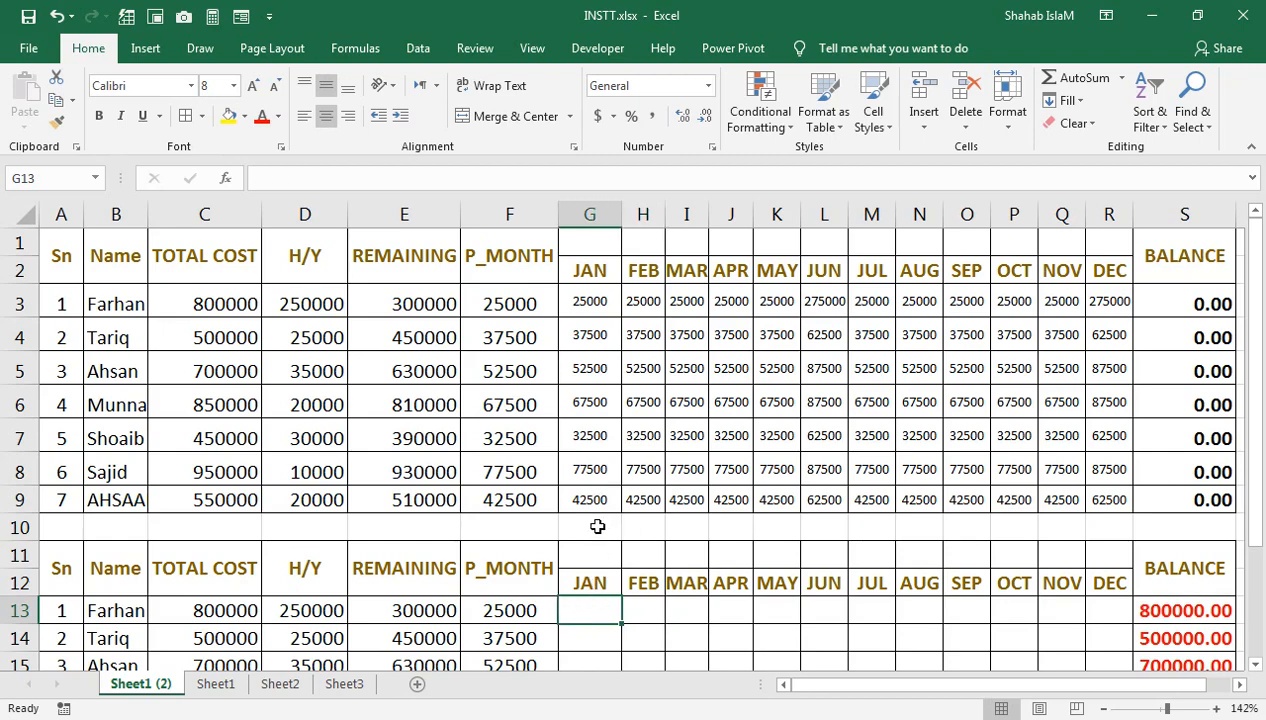
# Undo the edits in the duplicated table and the pasting of the duplicate itself.
pyautogui.hotkey('ctrl', 'z')
pyautogui.hotkey('ctrl', 'z')
pyautogui.hotkey('ctrl', 'z')
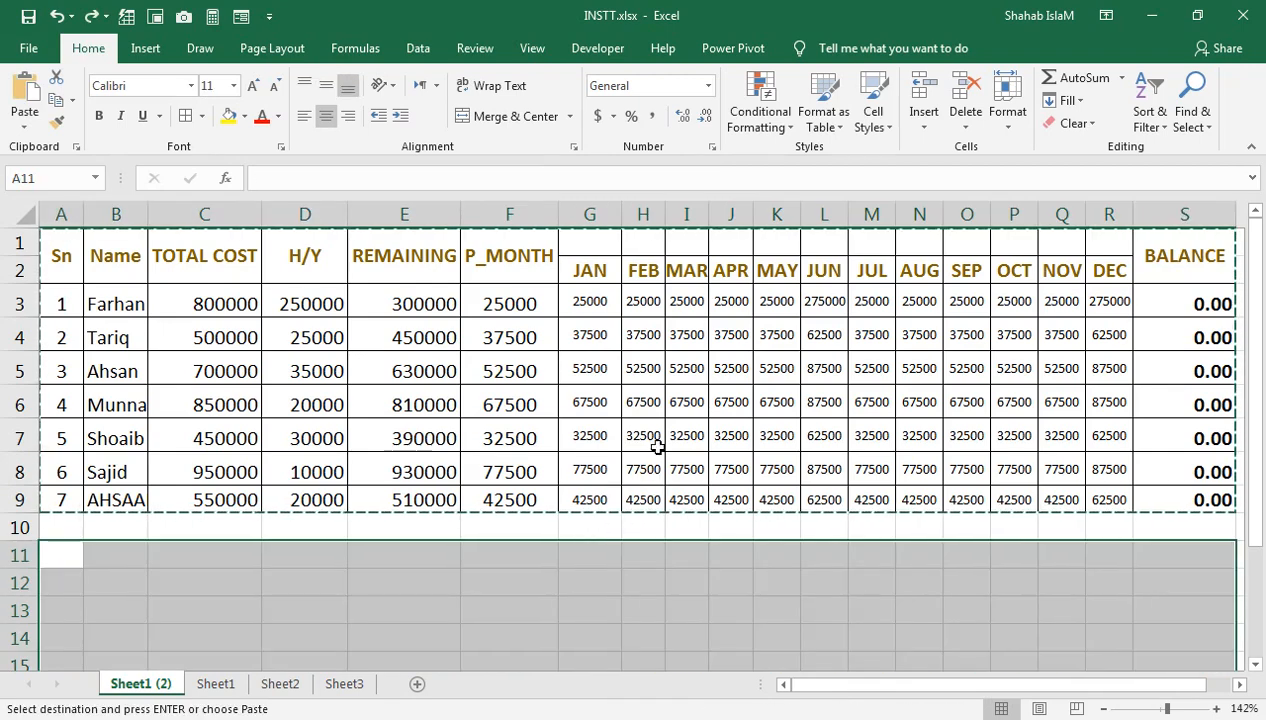
pyautogui.click(657, 447)
pyautogui.click(611, 580)
pyautogui.write('AS')
pyautogui.press('Return')
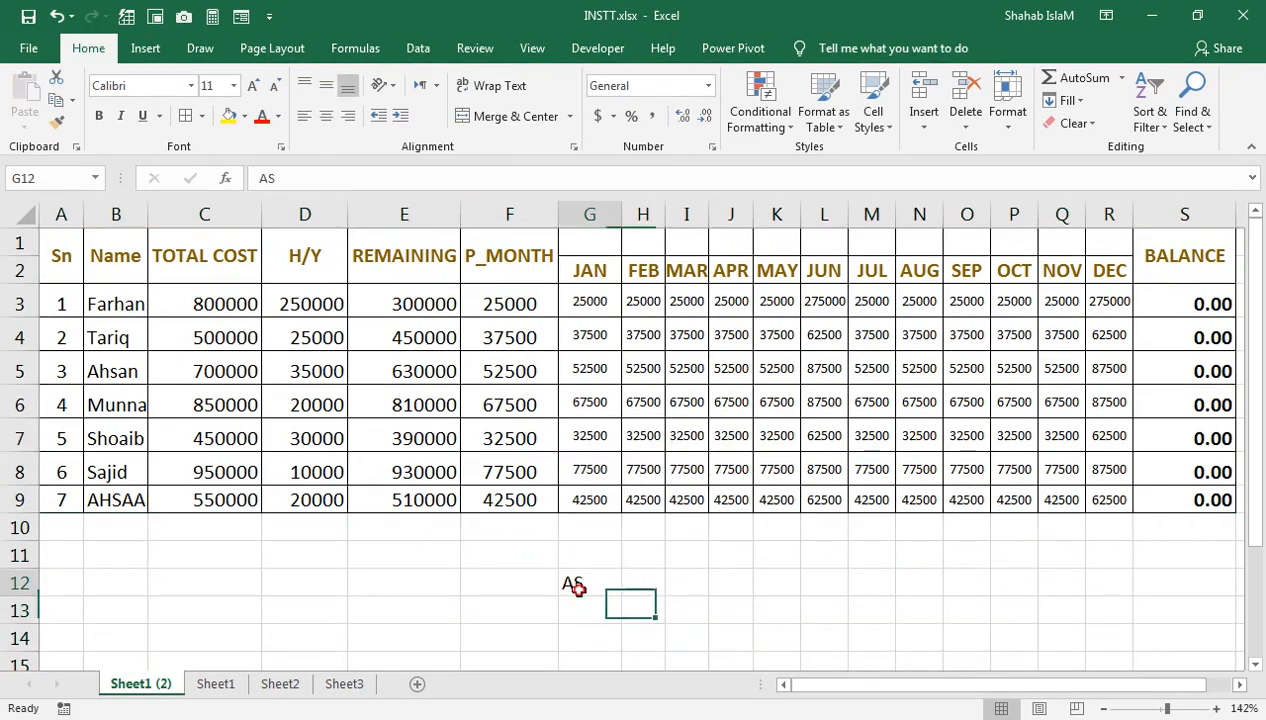
pyautogui.press('Delete')
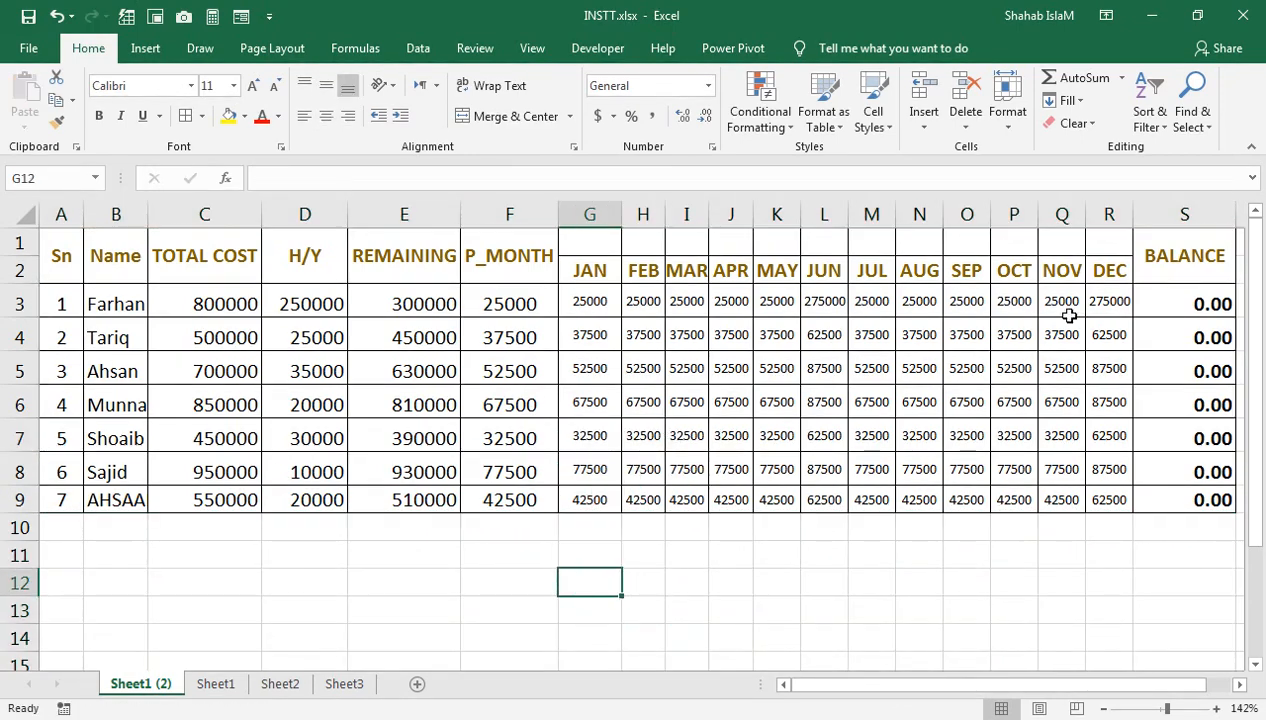
# Mark payment cells G3 and J4 with a light gold fill.
pyautogui.click(589, 302)
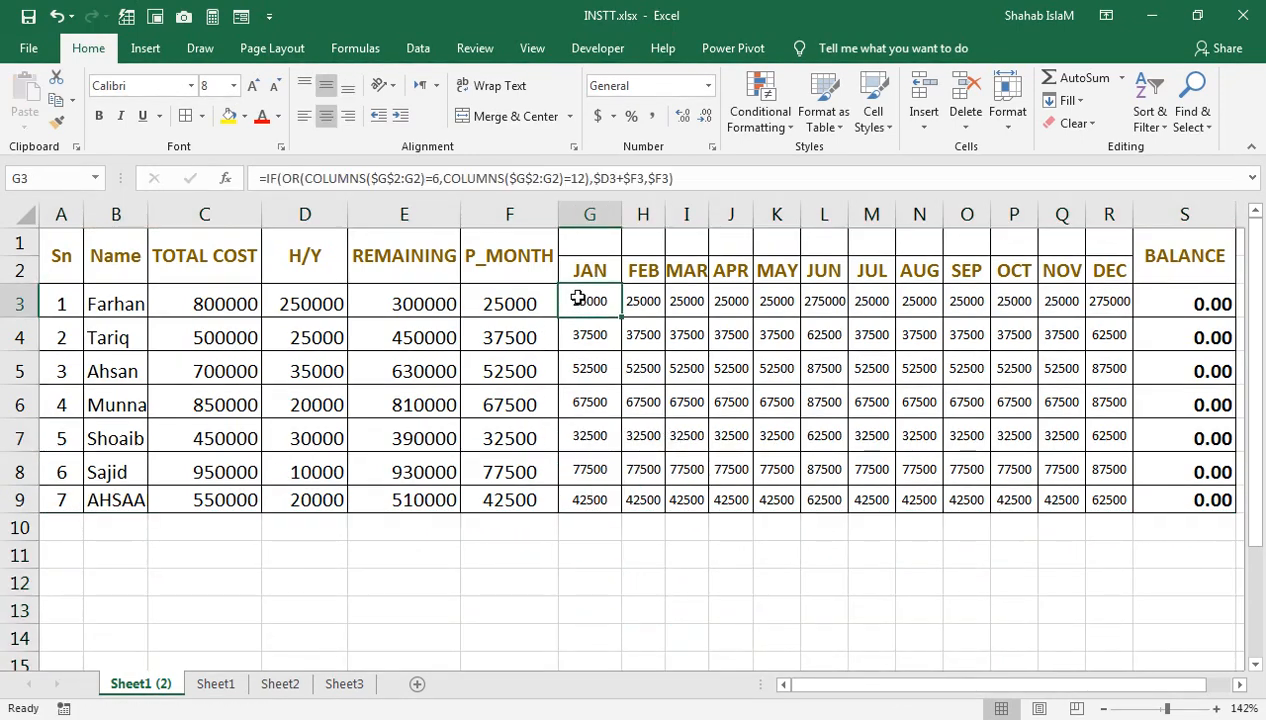
pyautogui.click(244, 117)
pyautogui.click(346, 191)
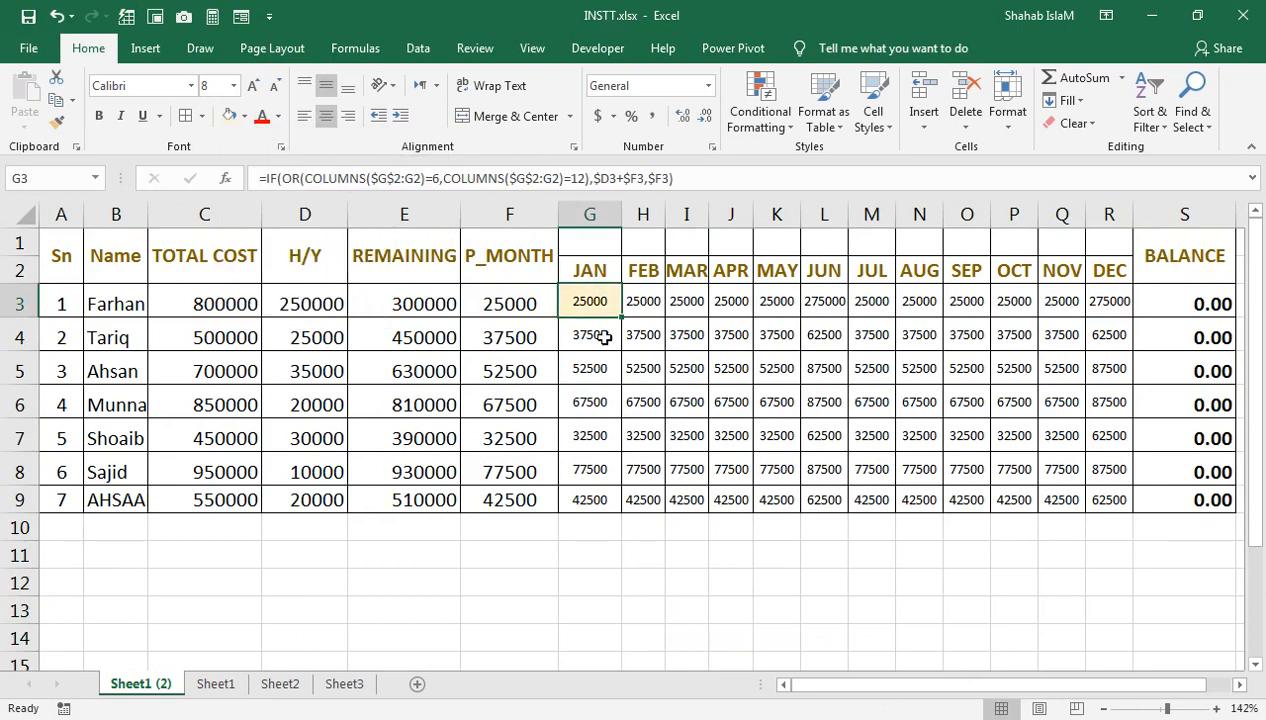
pyautogui.click(722, 336)
pyautogui.click(229, 116)
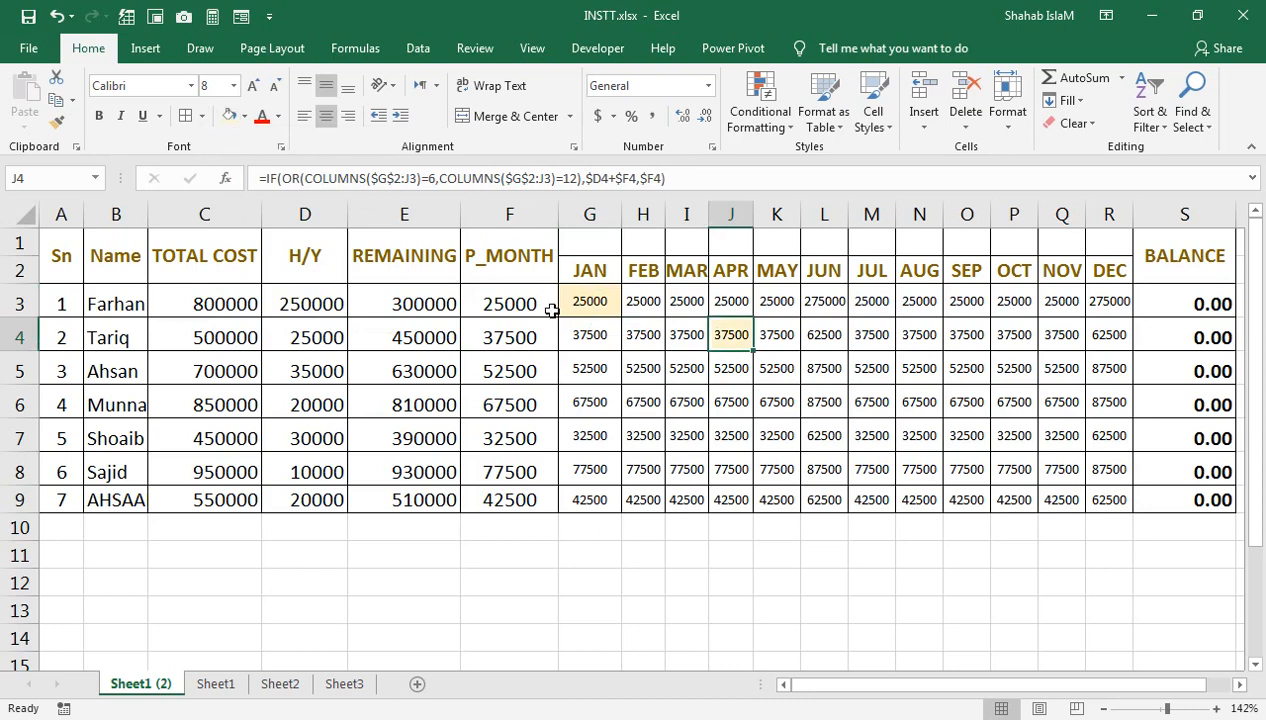
# Apply the same light gold fill to the January payments in G4:G9.
pyautogui.click(577, 332)
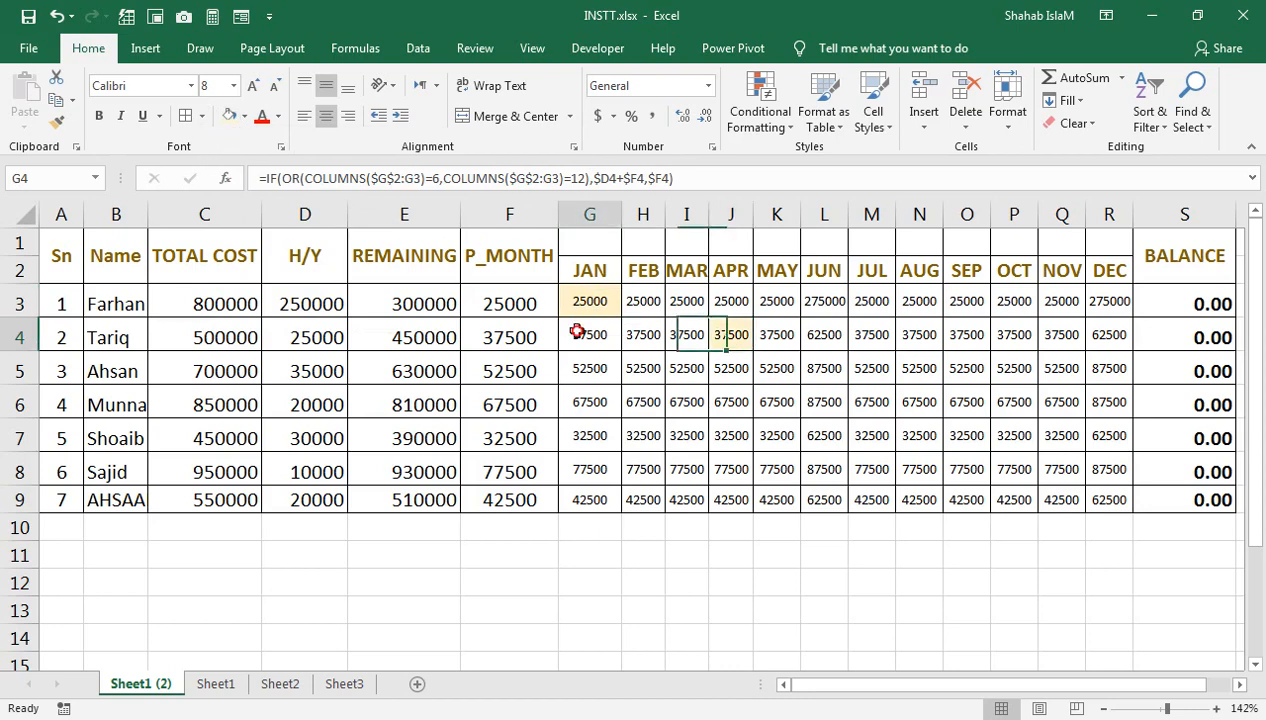
pyautogui.click(262, 118)
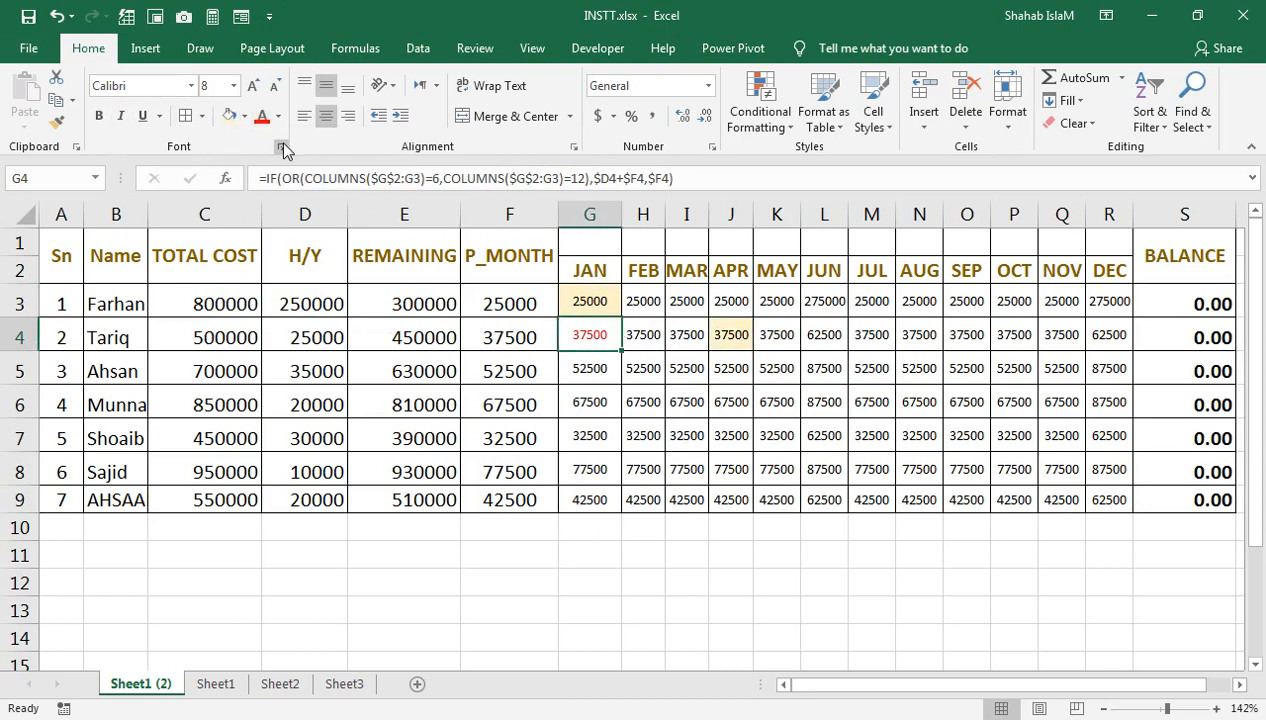
pyautogui.hotkey('ctrl', 'z')
pyautogui.click(229, 116)
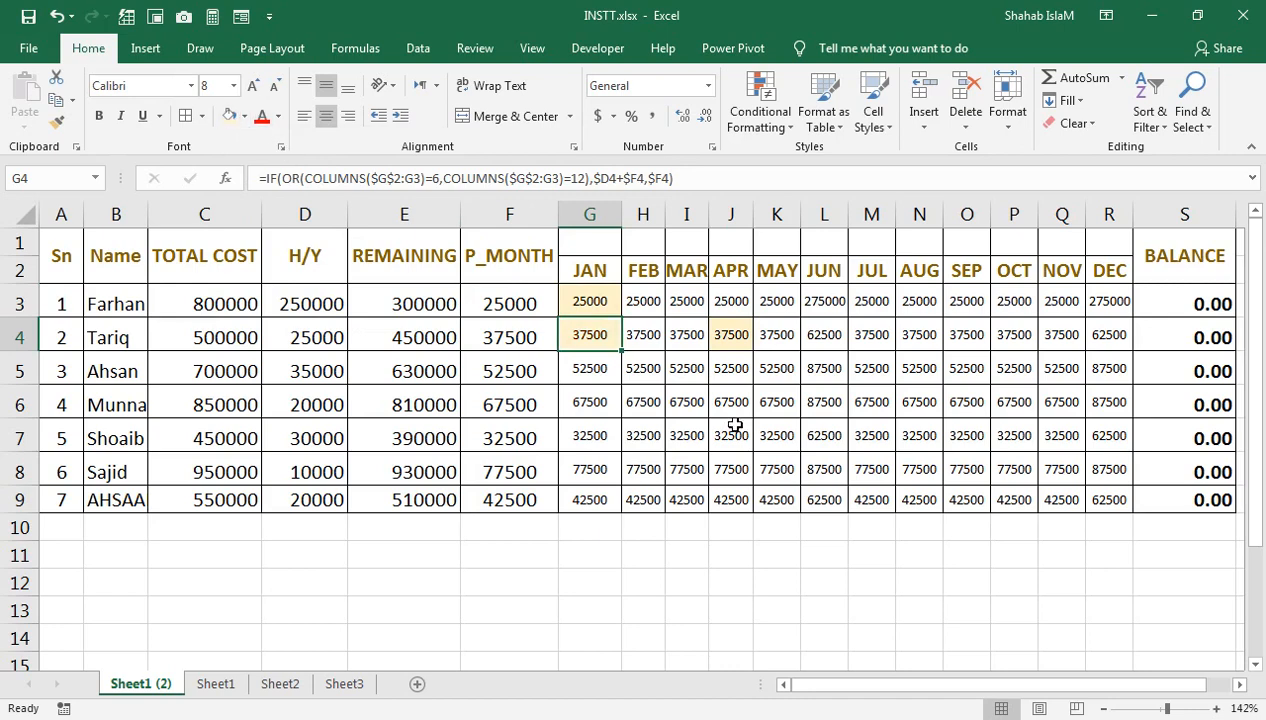
pyautogui.moveTo(592, 335); pyautogui.dragTo(600, 500)
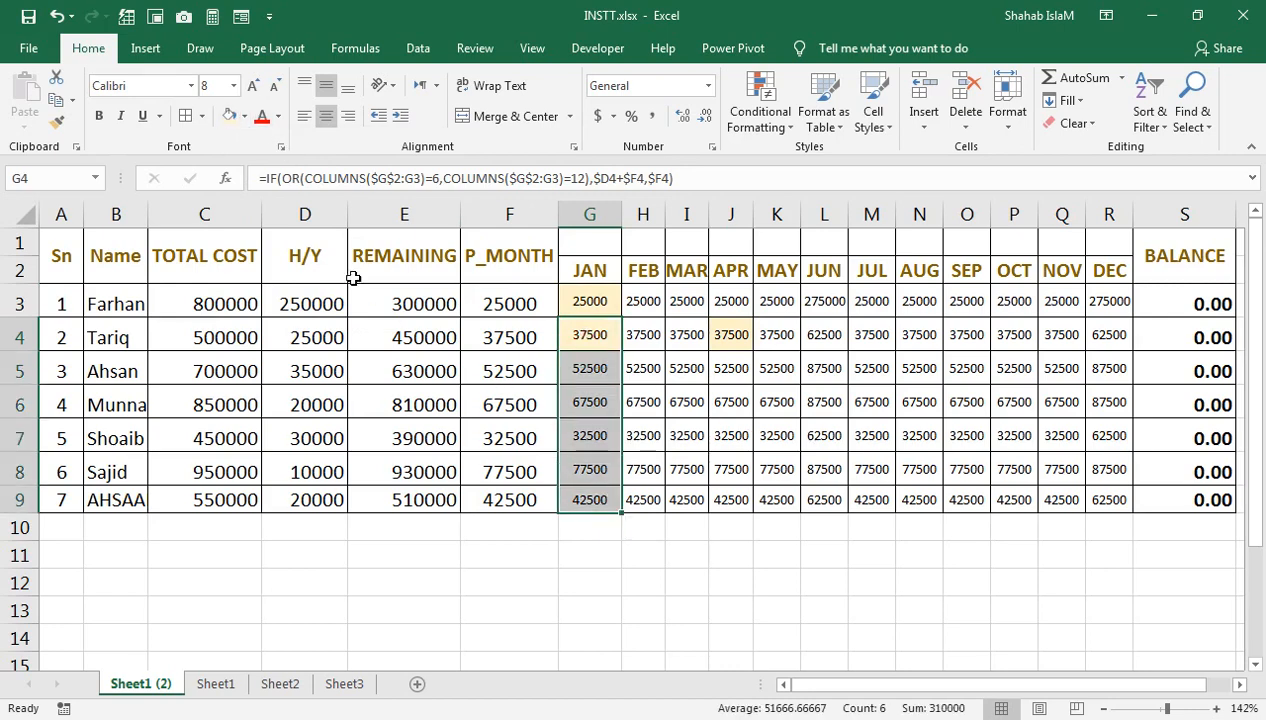
pyautogui.click(231, 116)
# Mark payment cells N7, O5 and L8 with the same light gold fill.
pyautogui.click(699, 331)
pyautogui.click(645, 299)
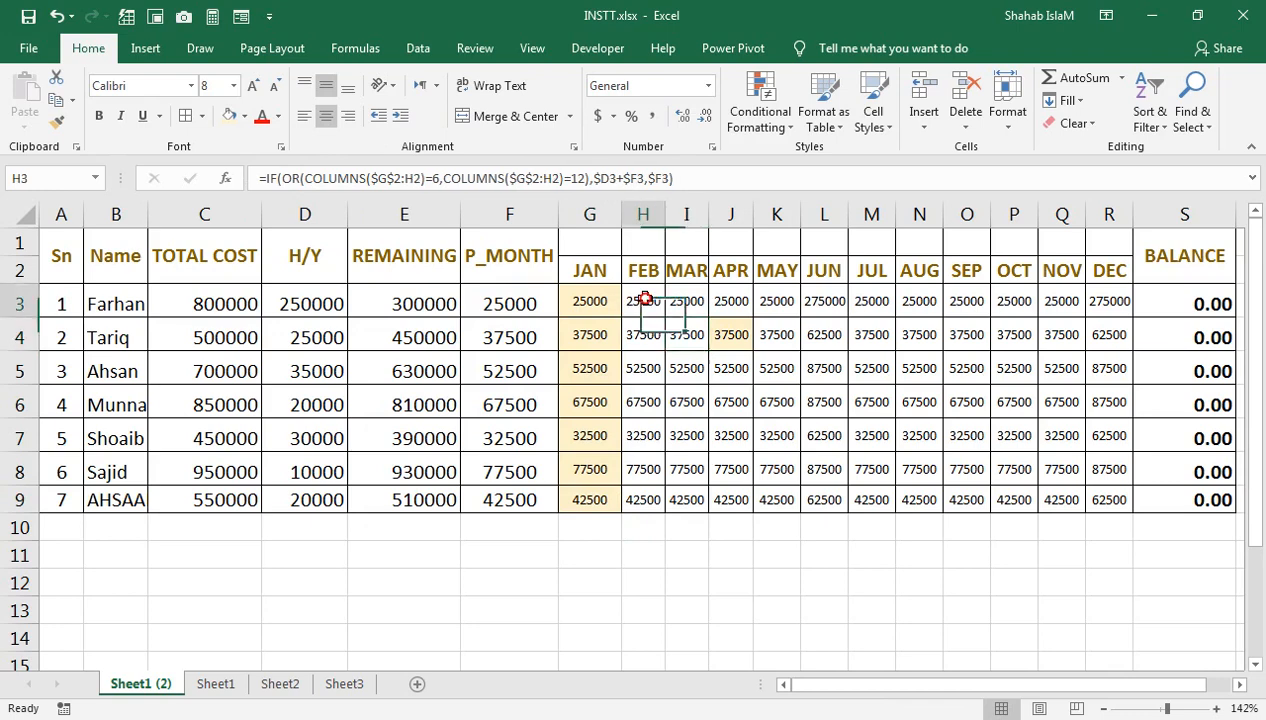
pyautogui.moveTo(645, 298); pyautogui.dragTo(733, 371)
pyautogui.click(930, 430)
pyautogui.click(231, 119)
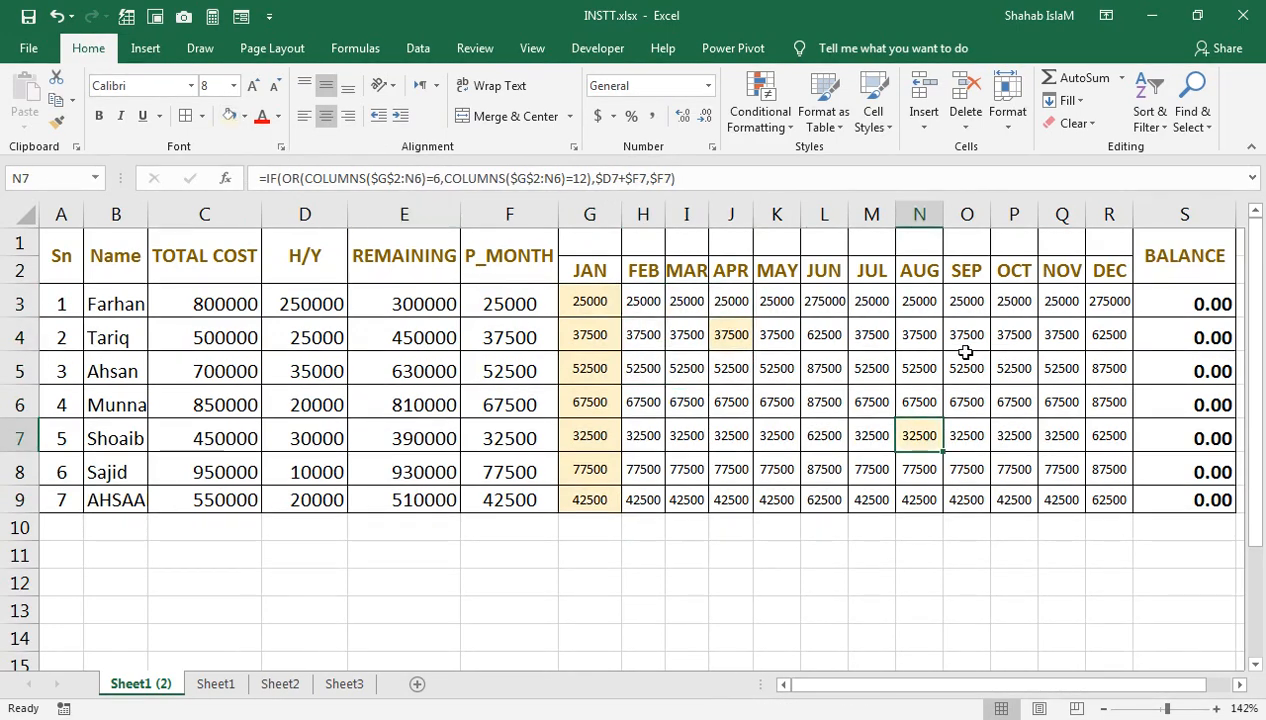
pyautogui.click(972, 359)
pyautogui.click(231, 116)
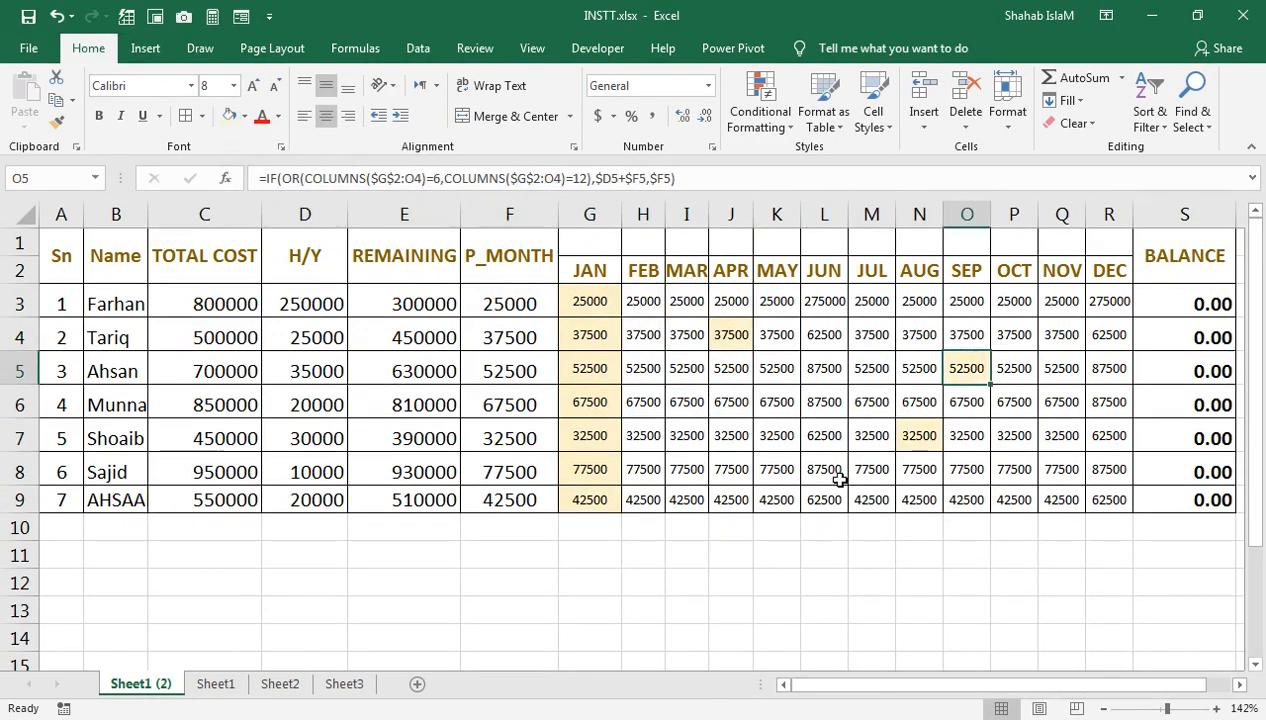
pyautogui.click(812, 466)
pyautogui.click(231, 116)
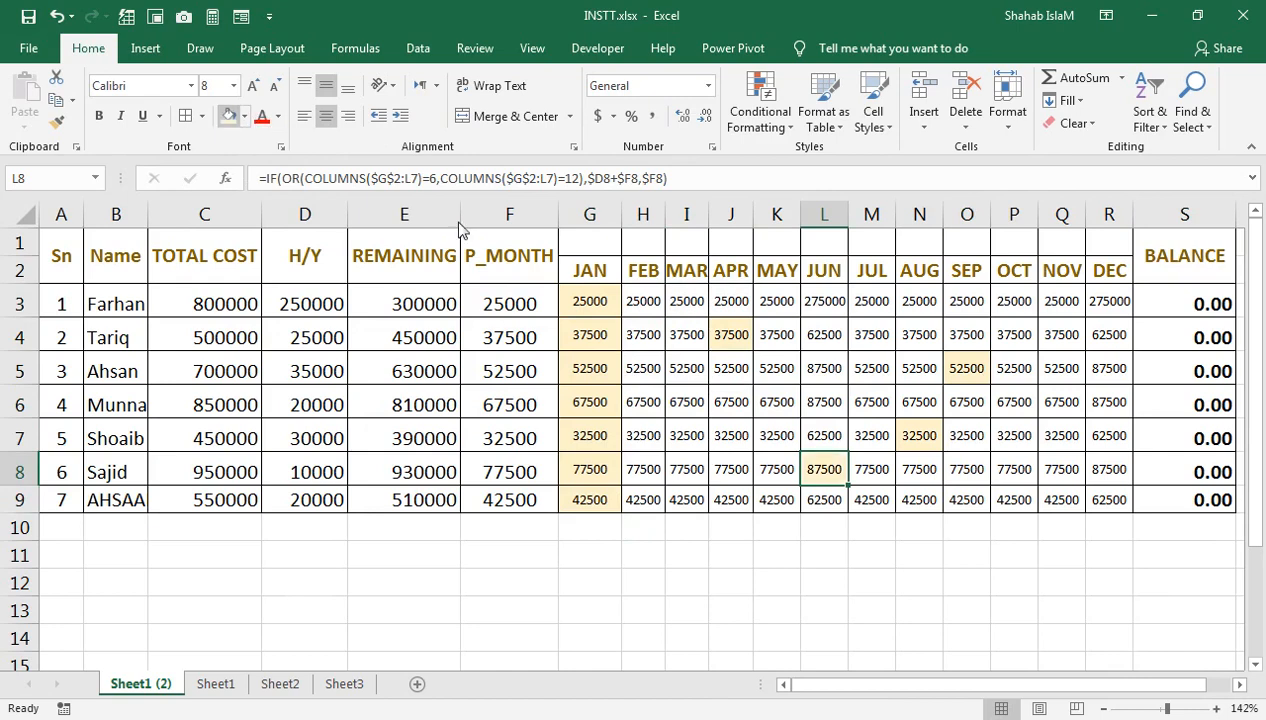
# Mark payment cells H8 and I5 with a red fill, using black text in H8.
pyautogui.click(686, 469)
pyautogui.click(630, 468)
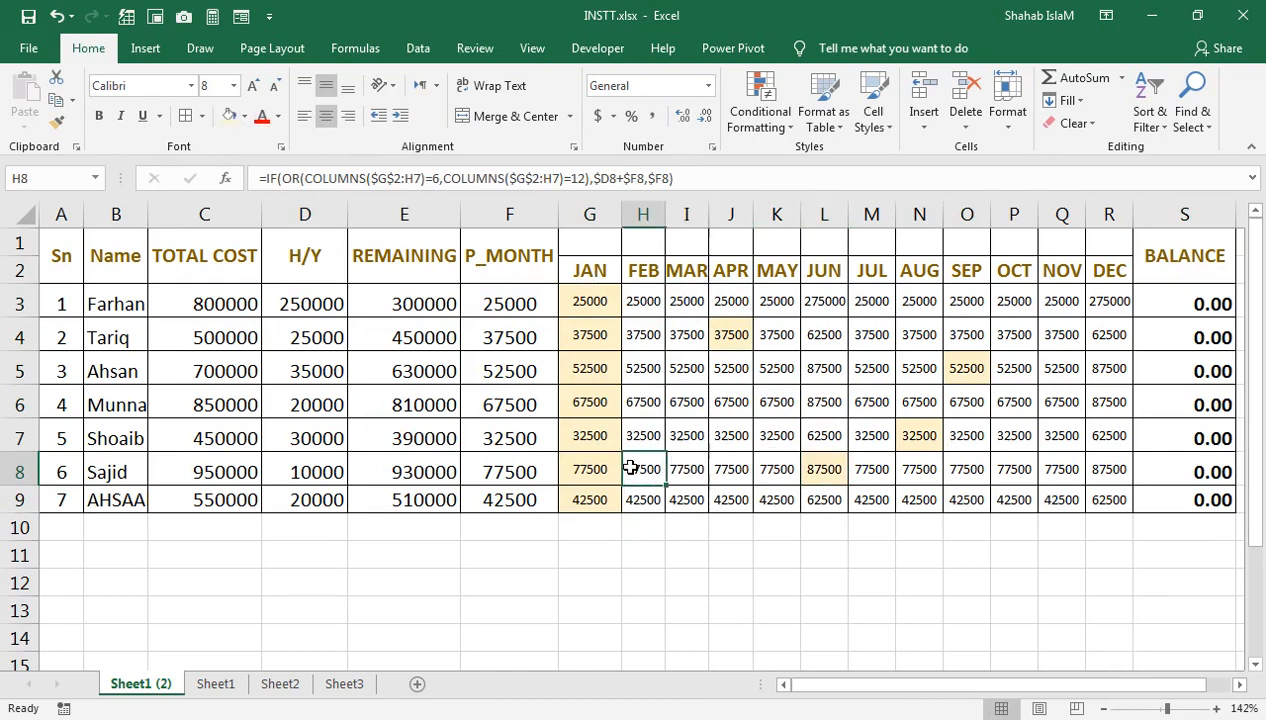
pyautogui.click(261, 116)
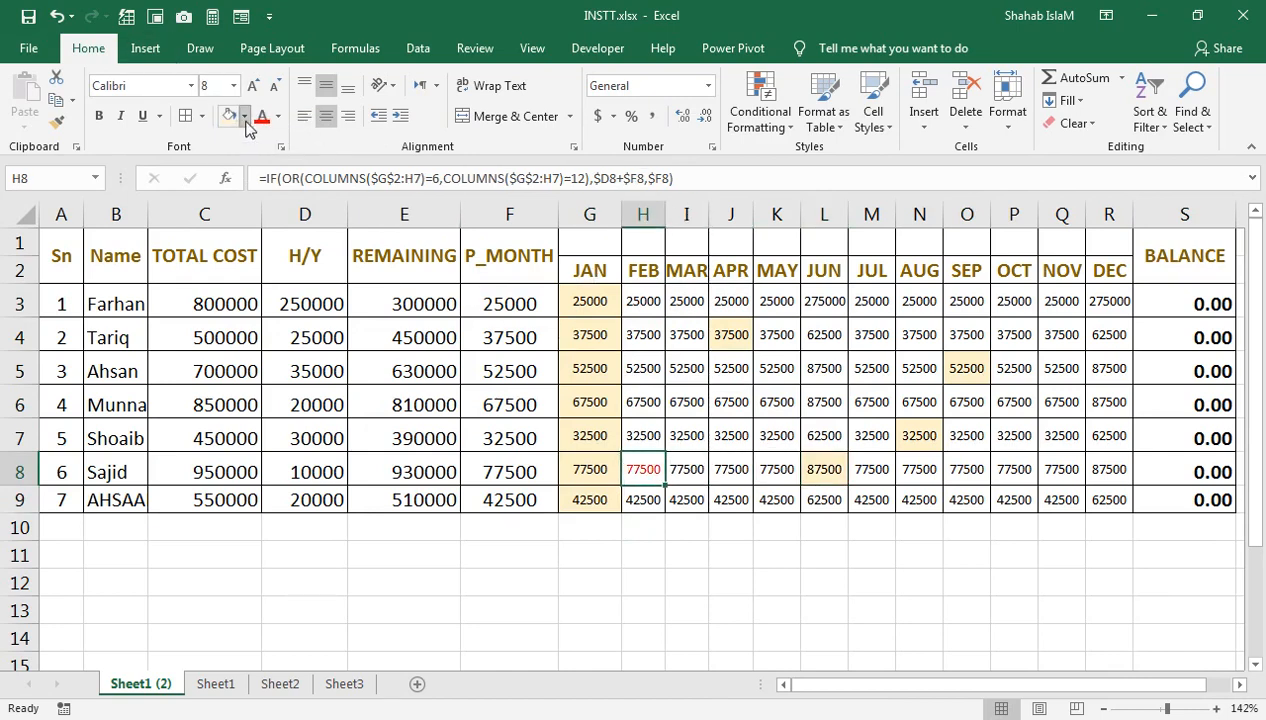
pyautogui.click(244, 116)
pyautogui.click(241, 268)
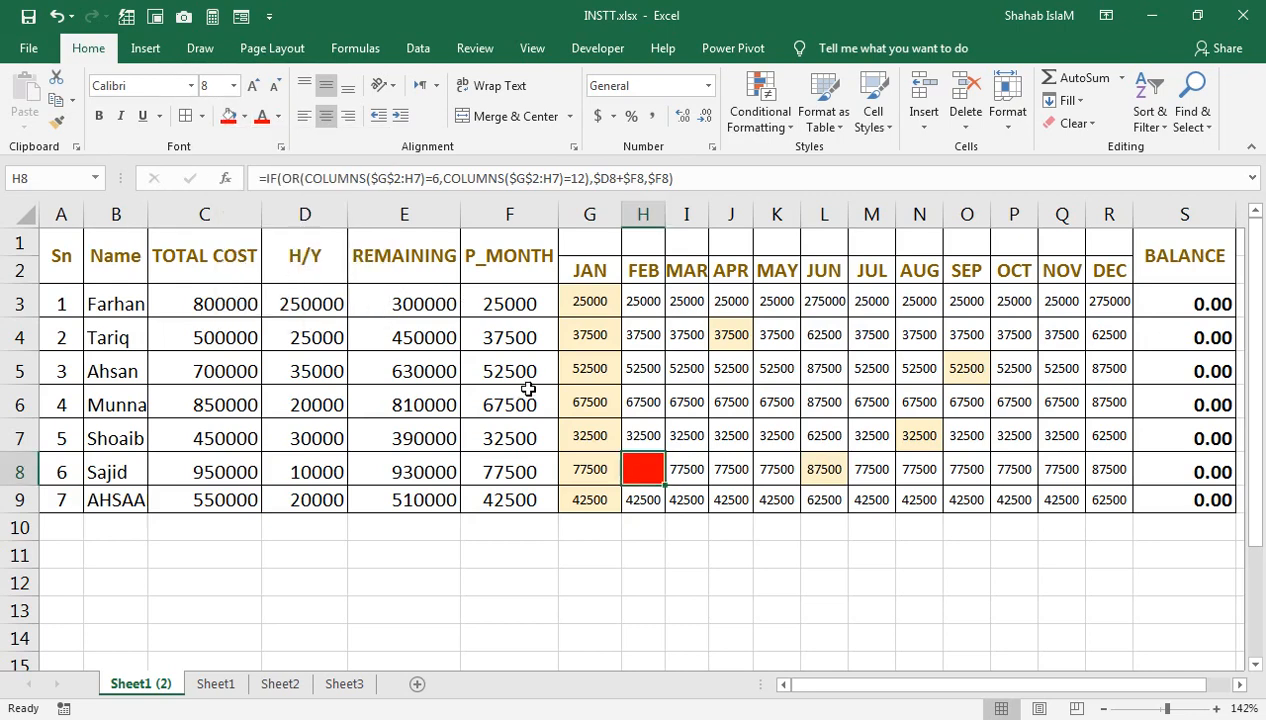
pyautogui.click(278, 116)
pyautogui.click(290, 138)
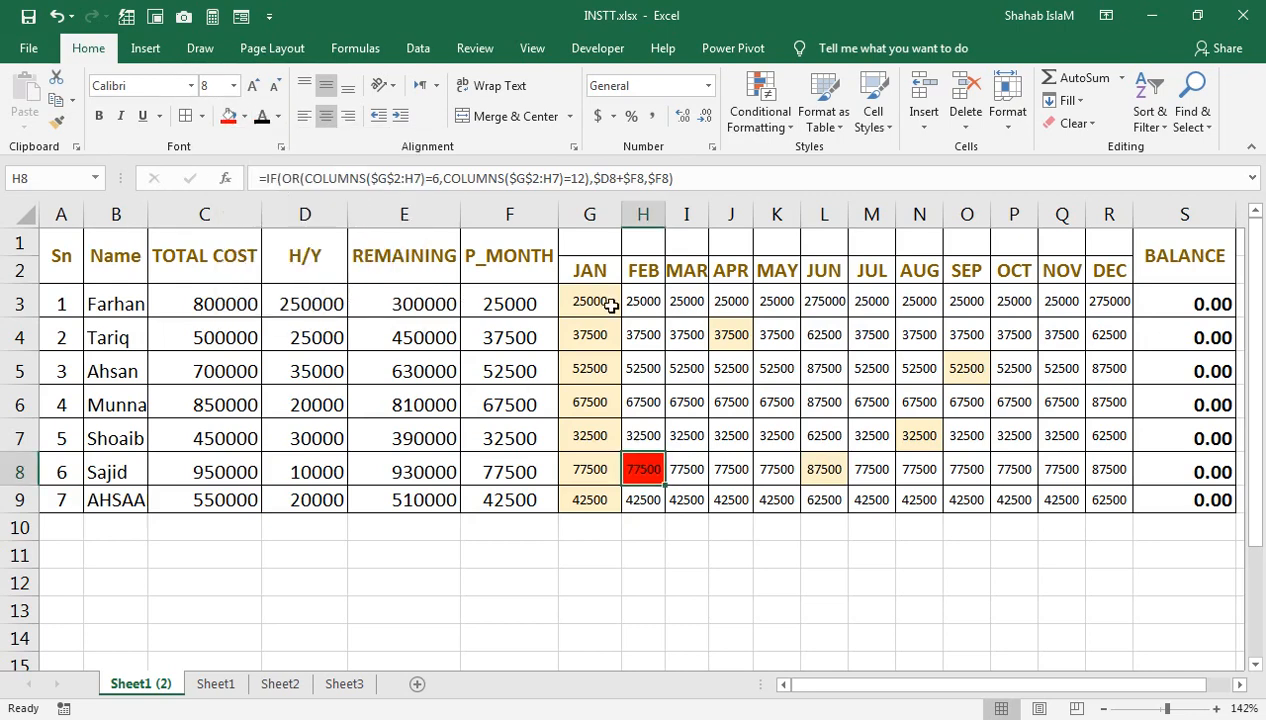
pyautogui.click(670, 362)
pyautogui.click(228, 116)
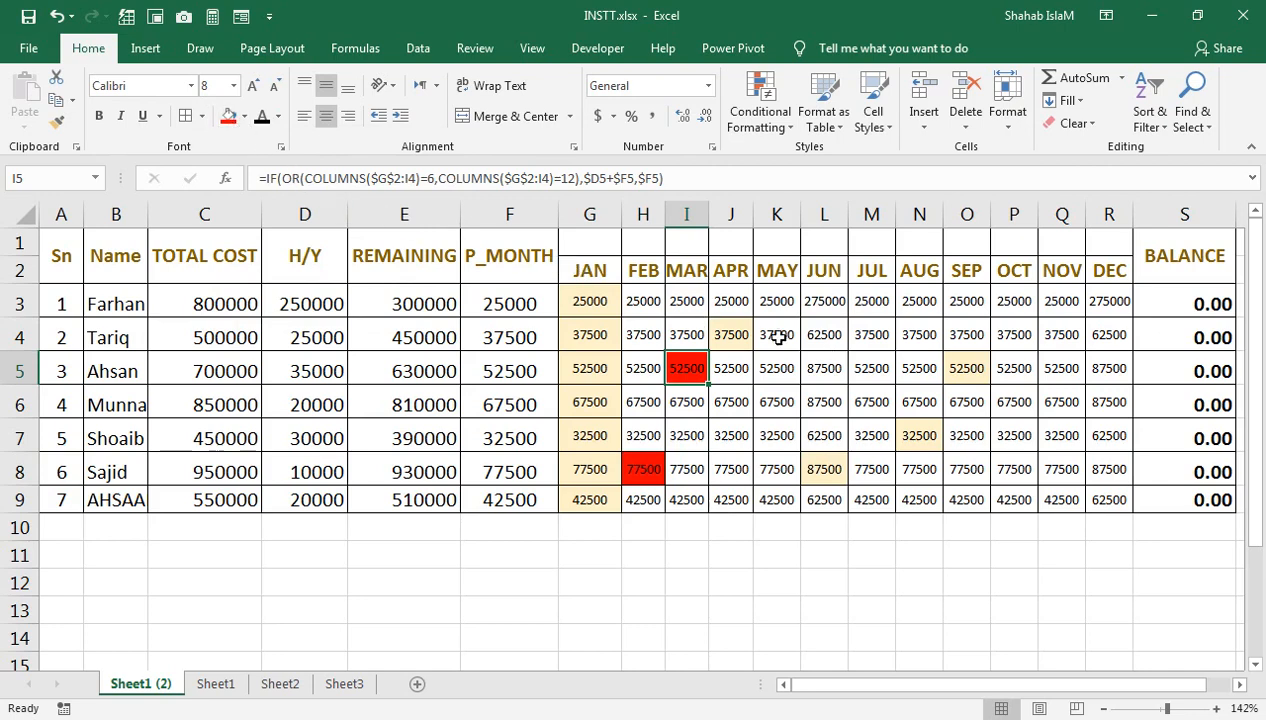
pyautogui.click(875, 308)
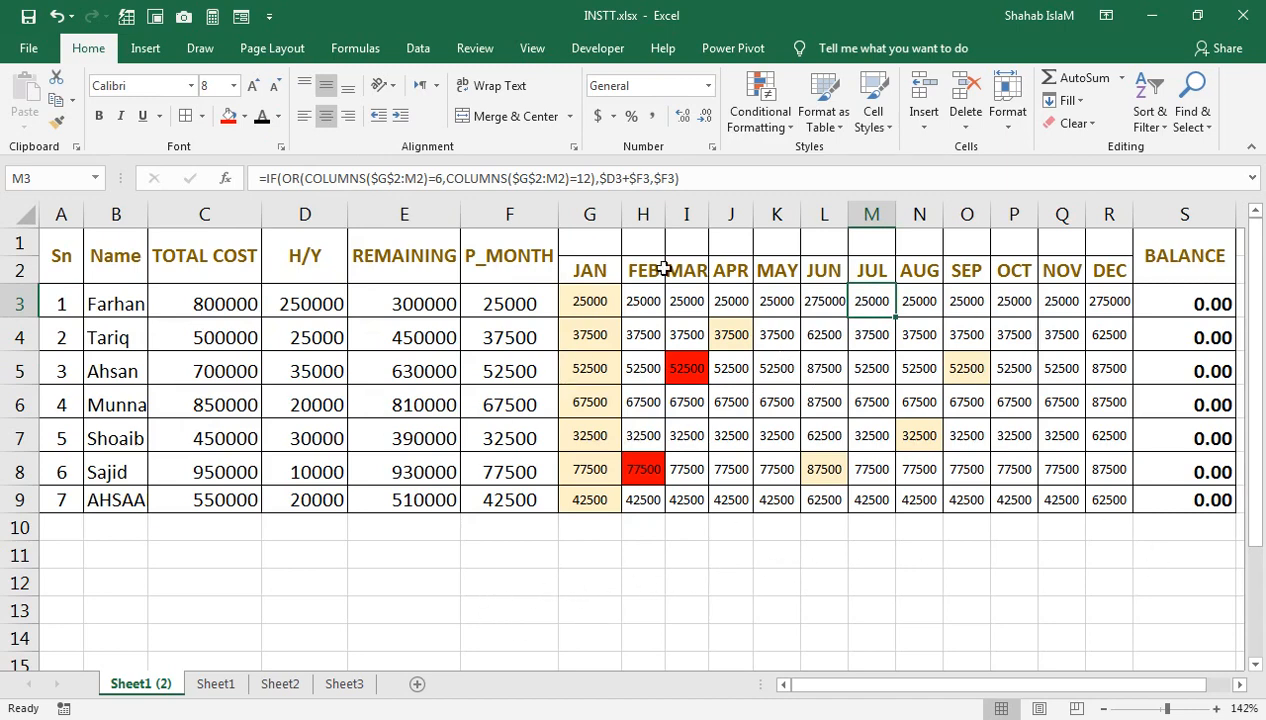
pyautogui.click(648, 293)
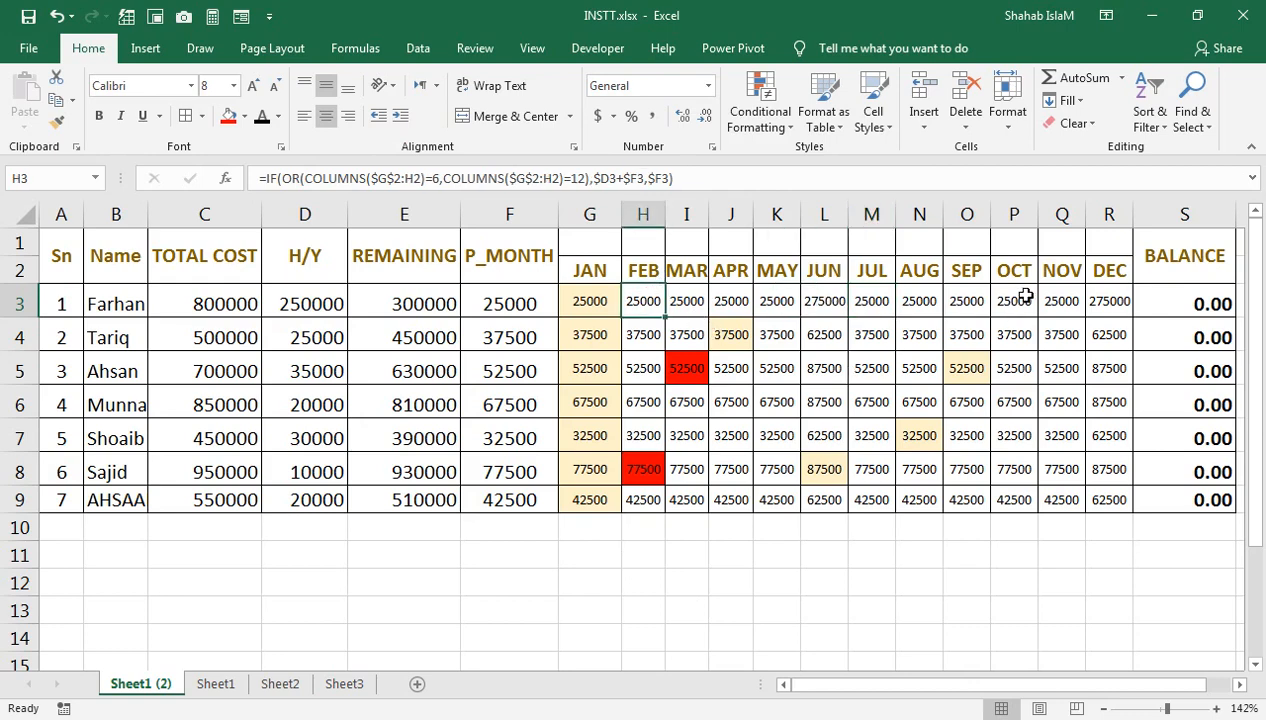
pyautogui.moveTo(1193, 310); pyautogui.dragTo(1175, 497)
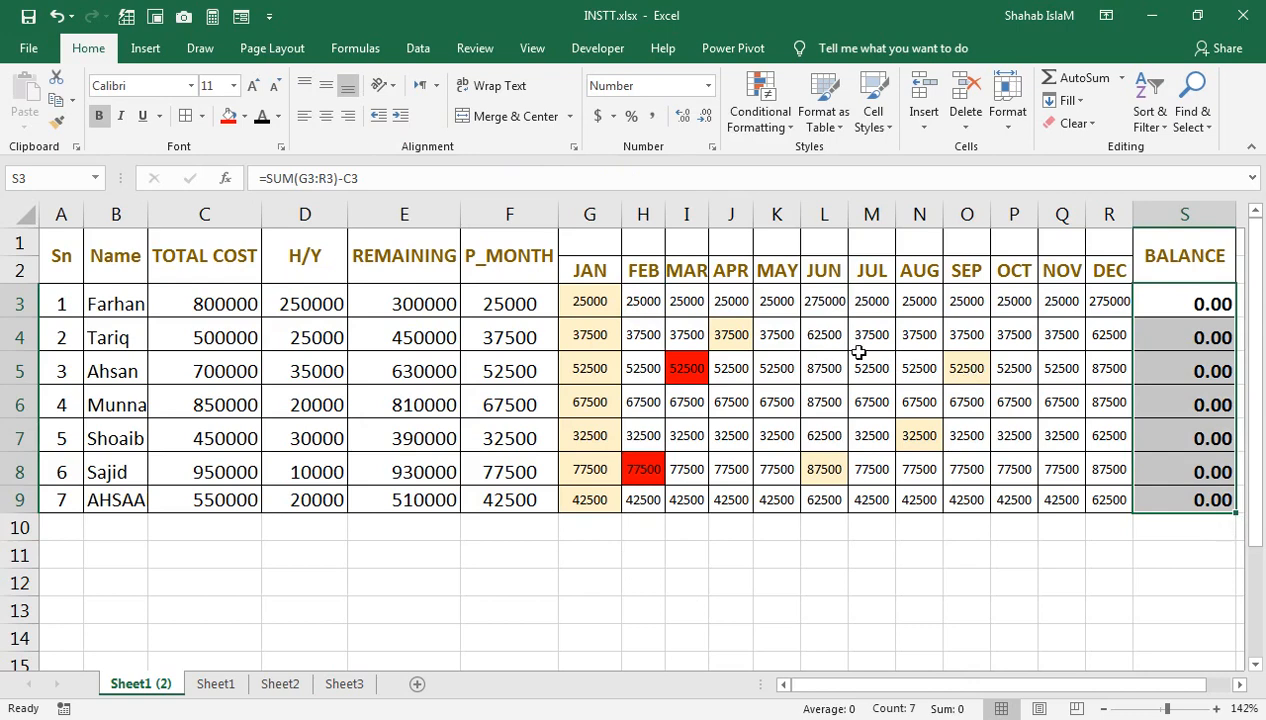